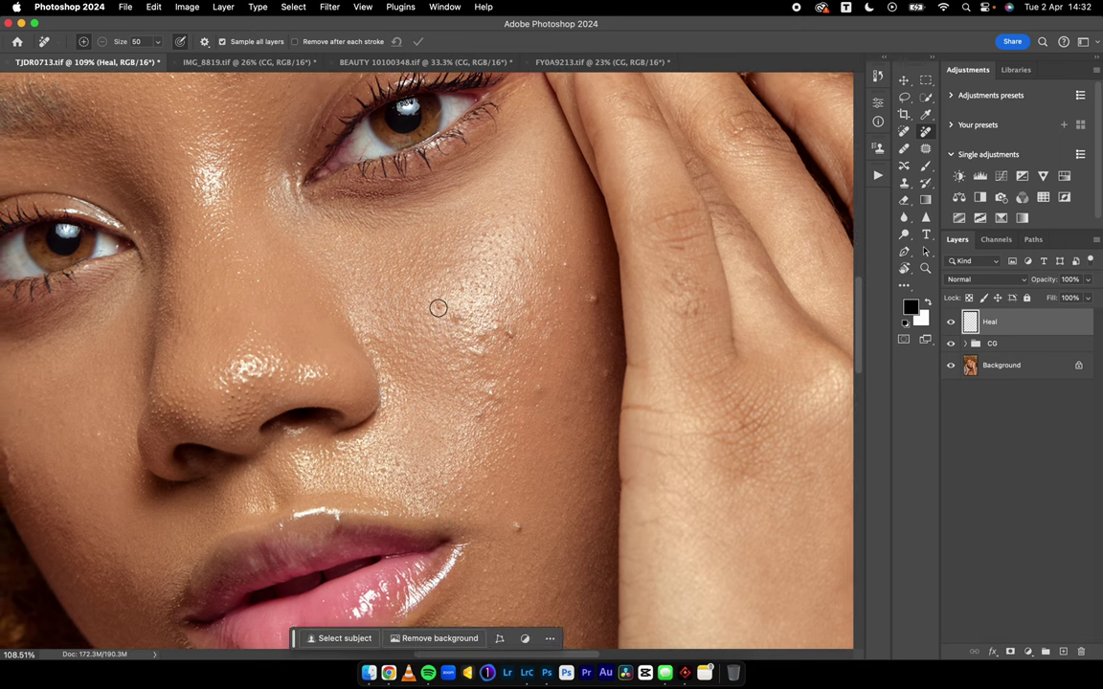
Step: Mark the blemishes across the shiny upper cheek for removal on the Heal layer, using the Remove tool at size 50
click(439, 295)
click(461, 284)
click(458, 315)
click(495, 329)
click(521, 304)
click(551, 324)
click(566, 264)
click(515, 263)
click(534, 231)
scroll(553, 283, down, 2)
click(575, 264)
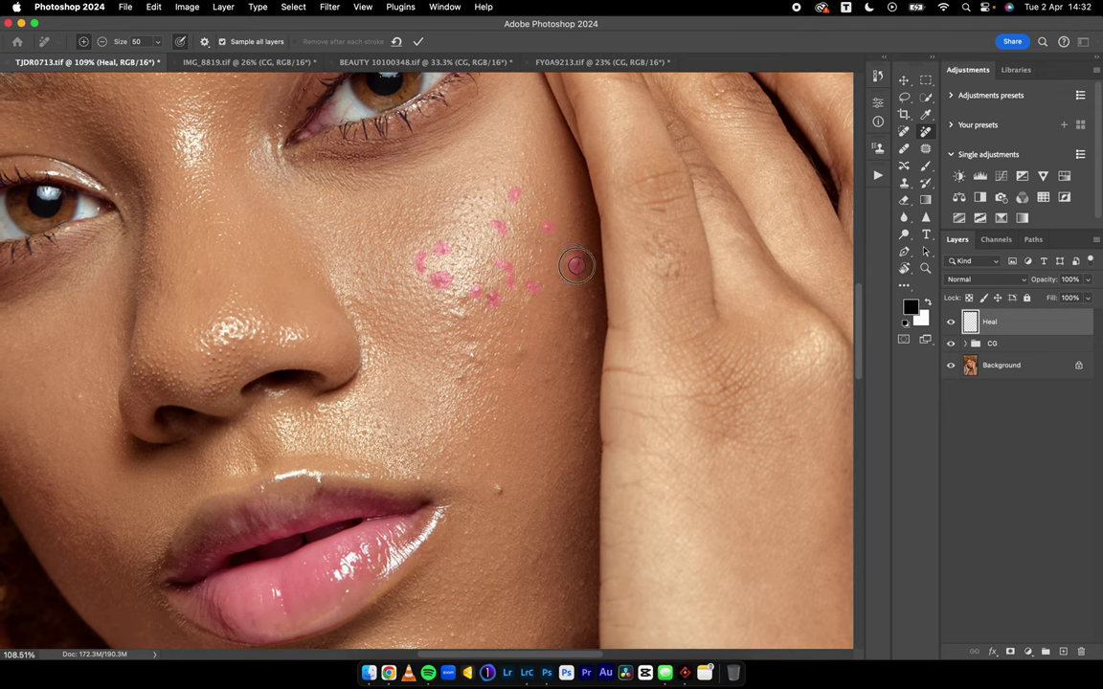
Step: Mark the blemishes on the lower cheek, beside the mouth corner and along the cheek edge next to the hand
scroll(483, 356, down, 2)
click(471, 345)
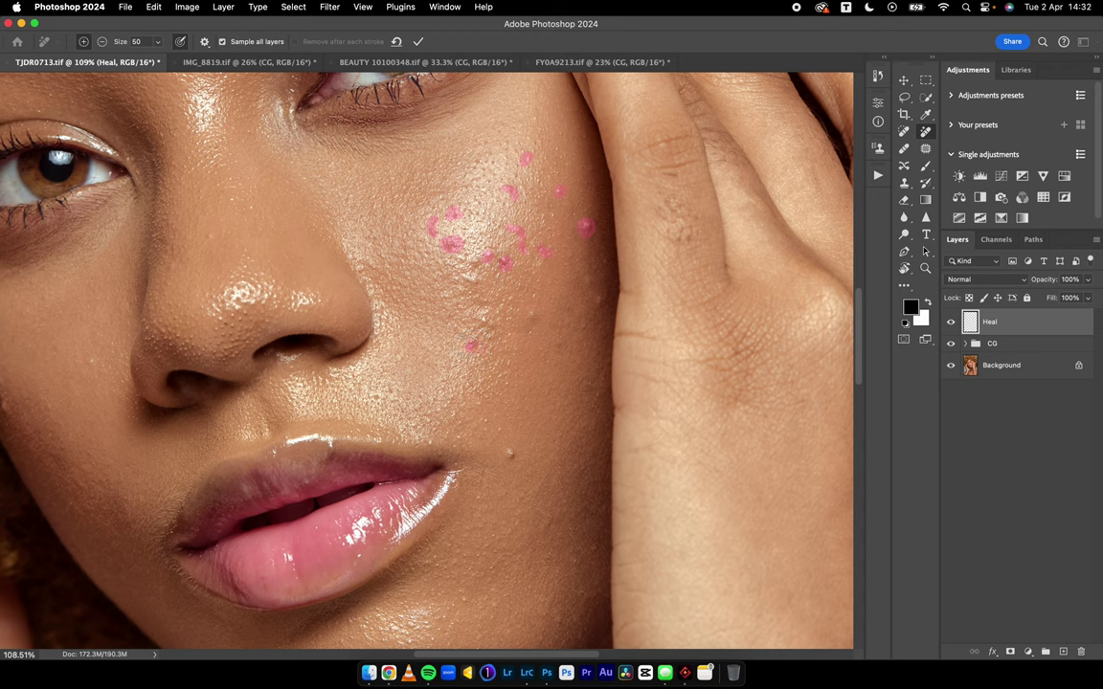
click(534, 294)
click(509, 454)
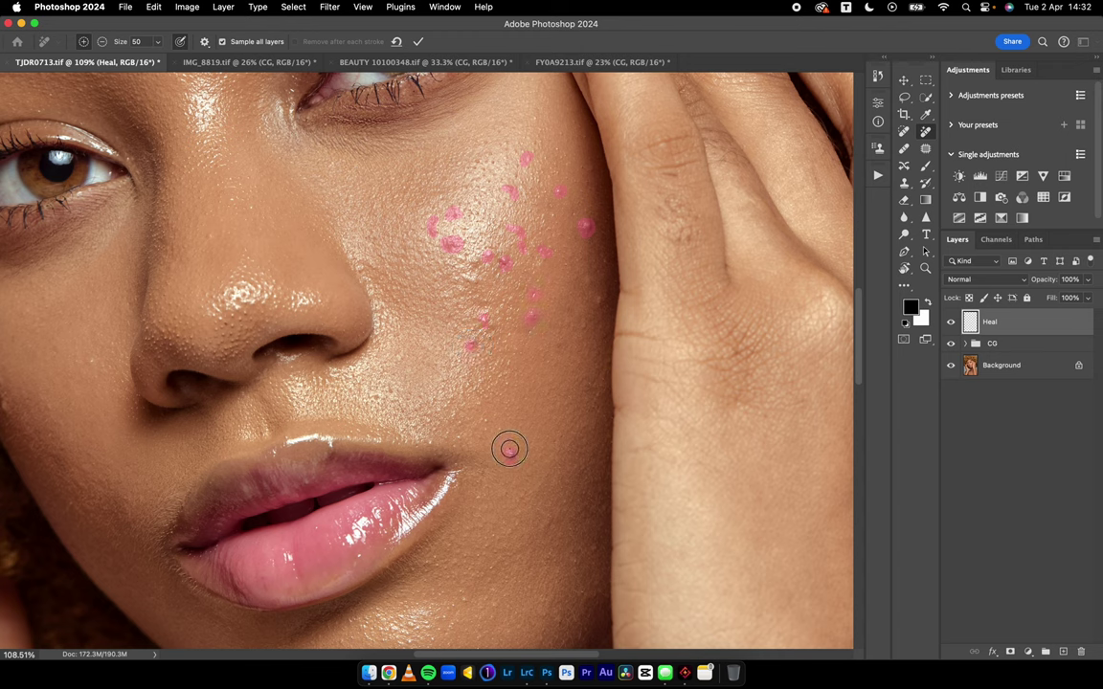
click(600, 299)
click(603, 259)
Step: Mark the spot and the uneven patches along the outer edge of the opposite cheek for removal
drag(489, 359, 531, 338)
mouse_move(375, 338)
mouse_down()
mouse_move(479, 323)
mouse_move(500, 349)
mouse_up()
click(374, 353)
drag(375, 407, 418, 358)
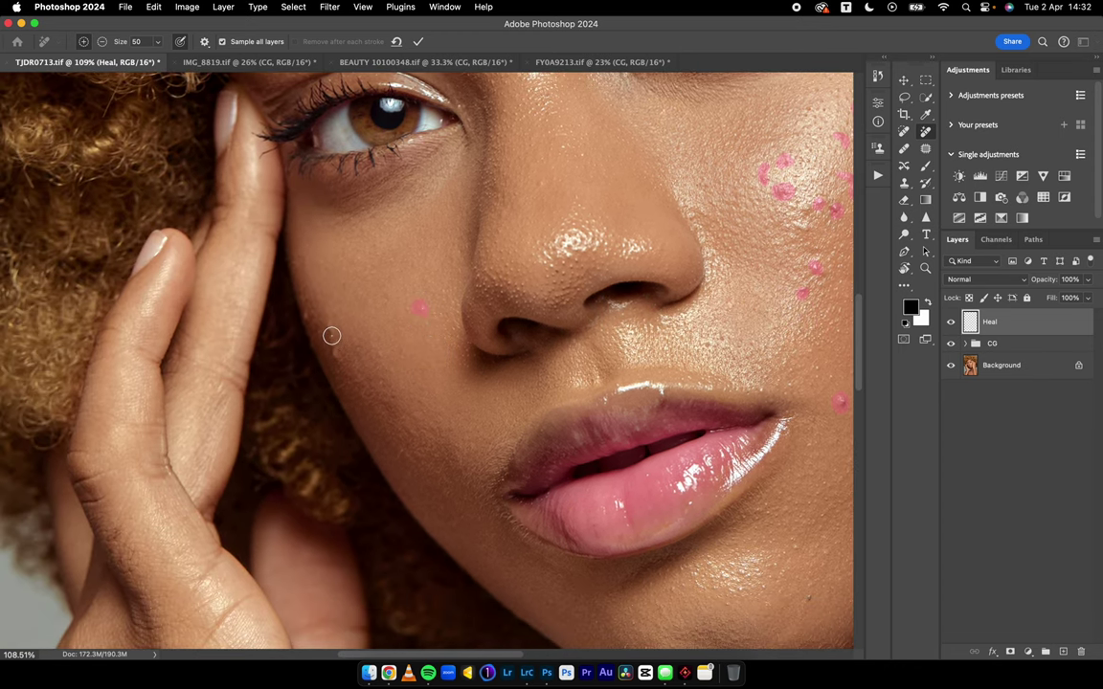
drag(329, 331, 339, 362)
mouse_move(316, 321)
mouse_down()
mouse_move(305, 315)
mouse_move(313, 325)
mouse_up()
Step: Mark the small blemishes on the chin, along the jaw and above the upper lip for removal
drag(761, 487, 435, 284)
click(482, 393)
click(596, 286)
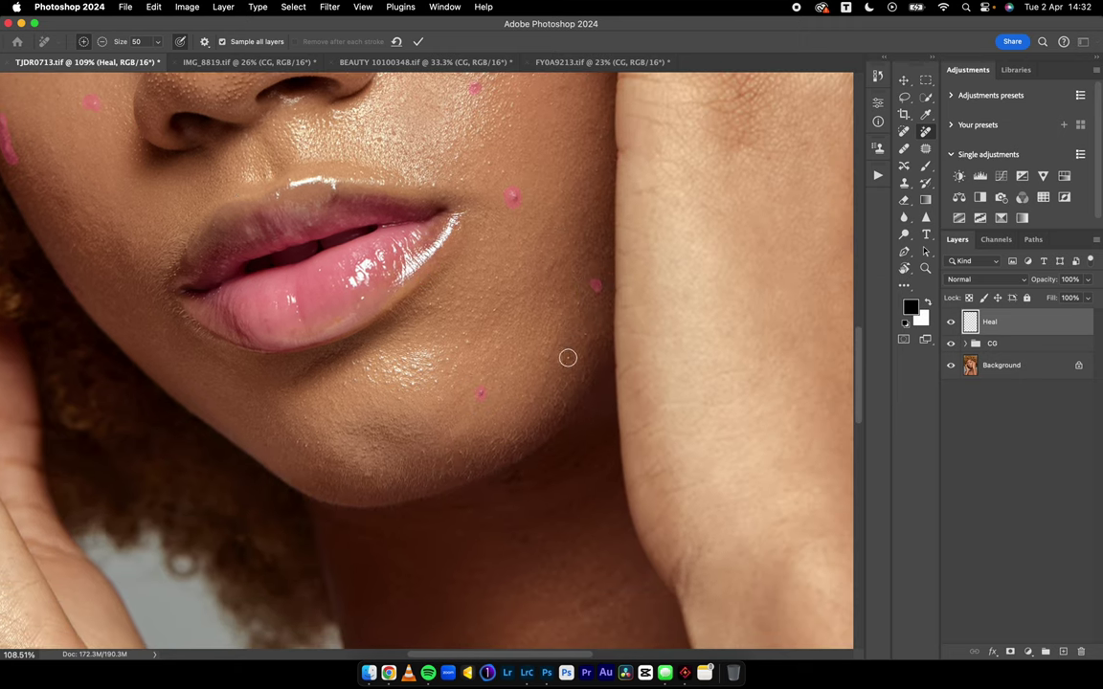
scroll(484, 383, up, 5)
click(402, 355)
Step: Mark the small spots on the nose bridge and just below the inner end of the eyebrow
scroll(389, 358, up, 5)
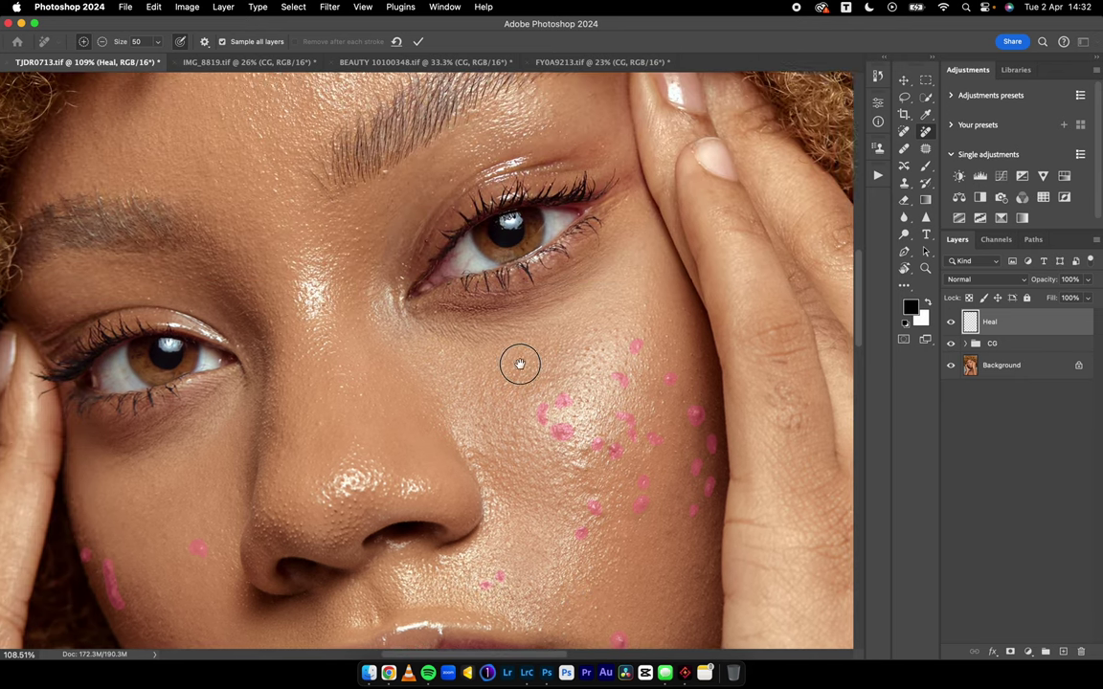
click(370, 398)
click(347, 387)
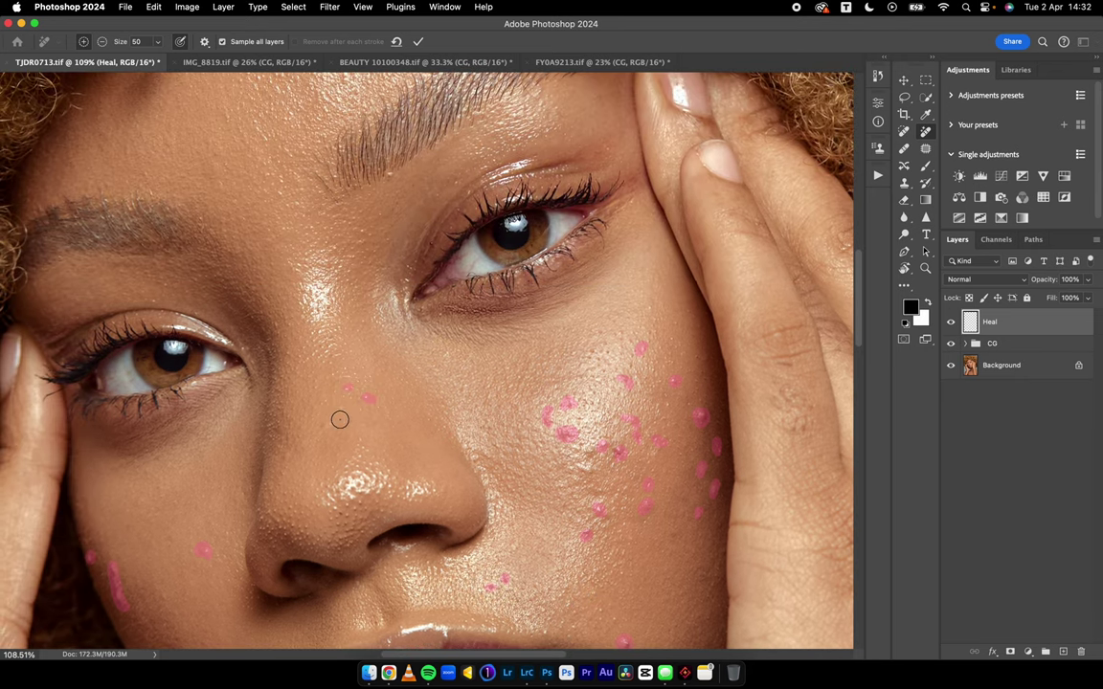
scroll(373, 390, up, 5)
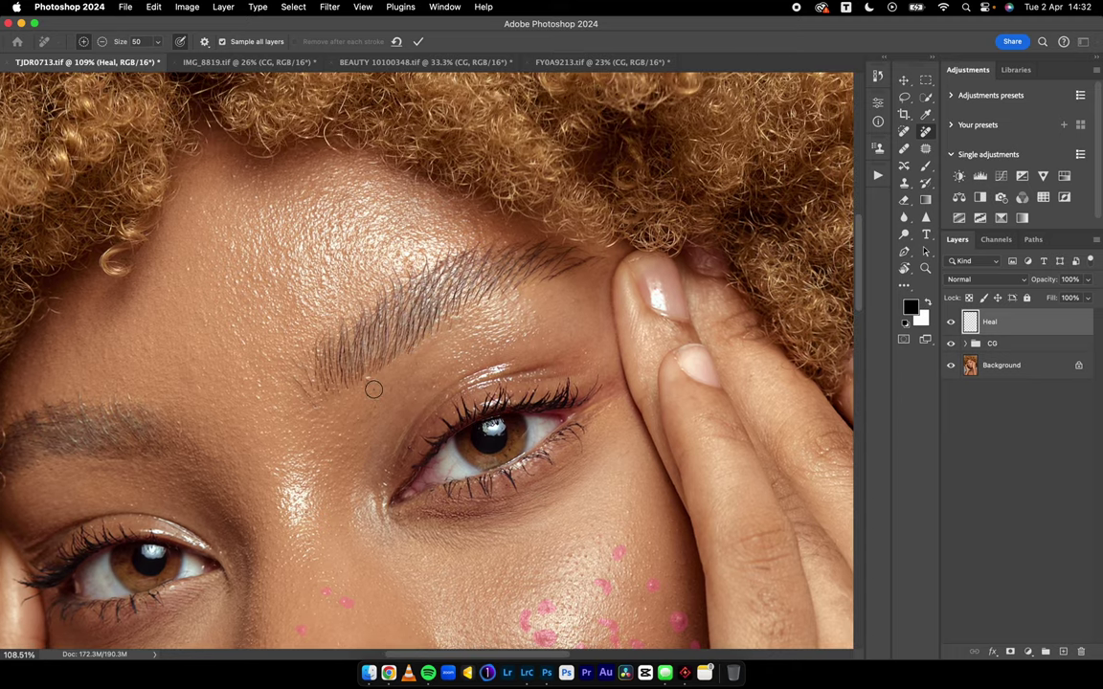
click(366, 381)
scroll(357, 364, up, 3)
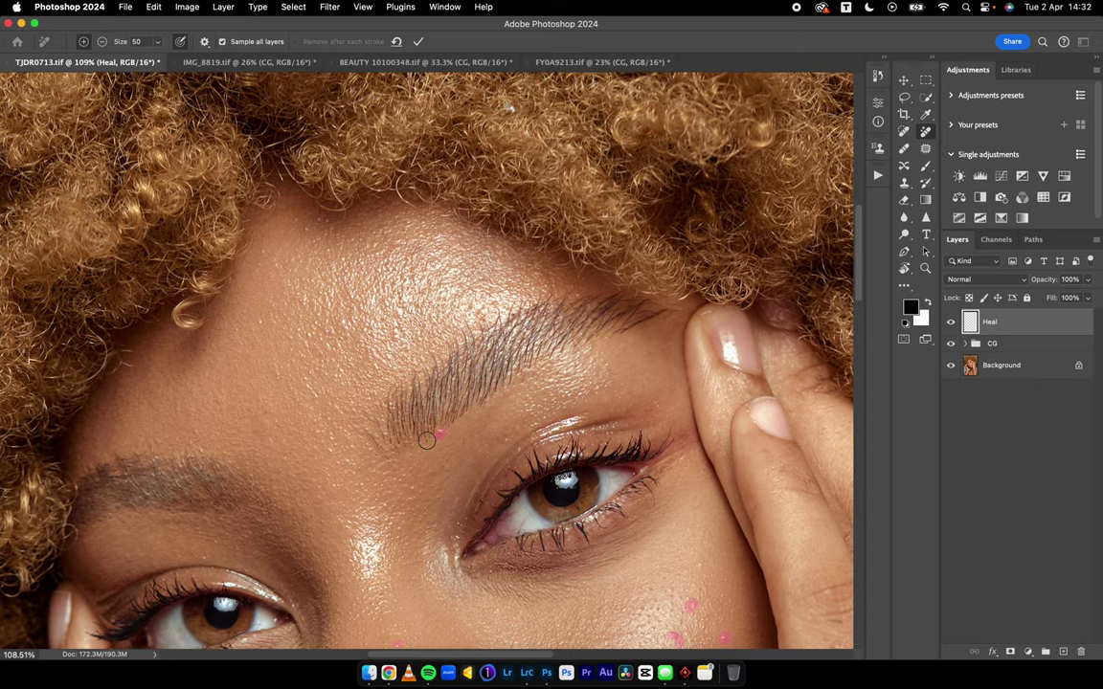
Step: Set the Remove brush size to 70 and paint over the two creases on the upper neck beside the wrist
scroll(495, 340, down, 5)
scroll(474, 394, down, 10)
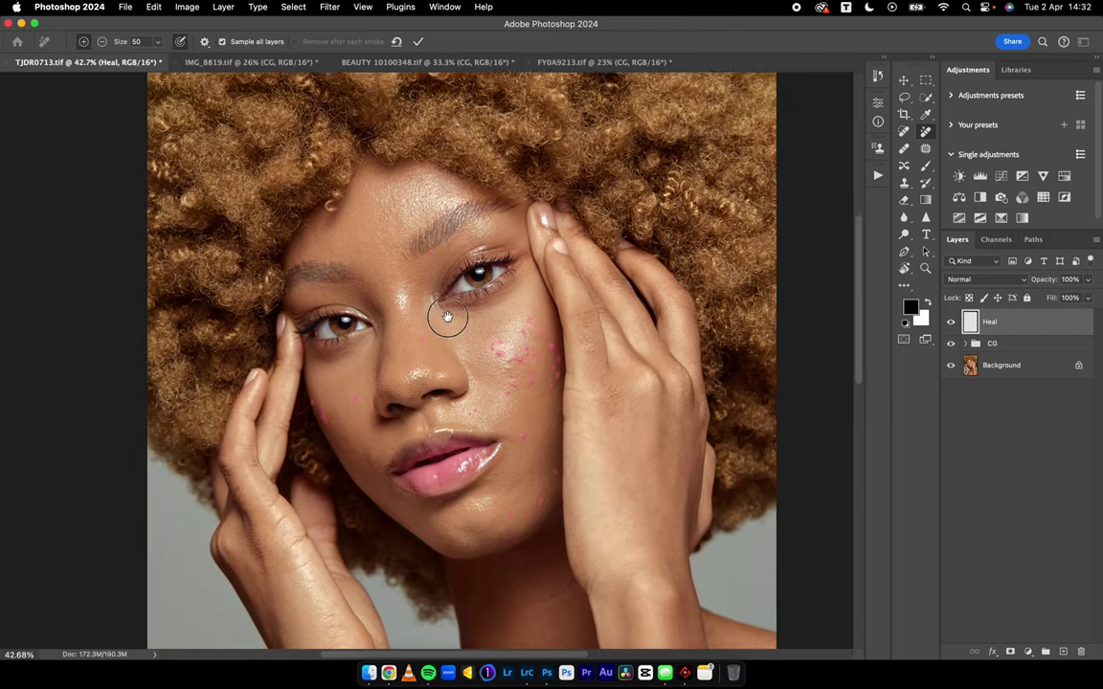
scroll(450, 345, down, 3)
scroll(431, 361, up, 4)
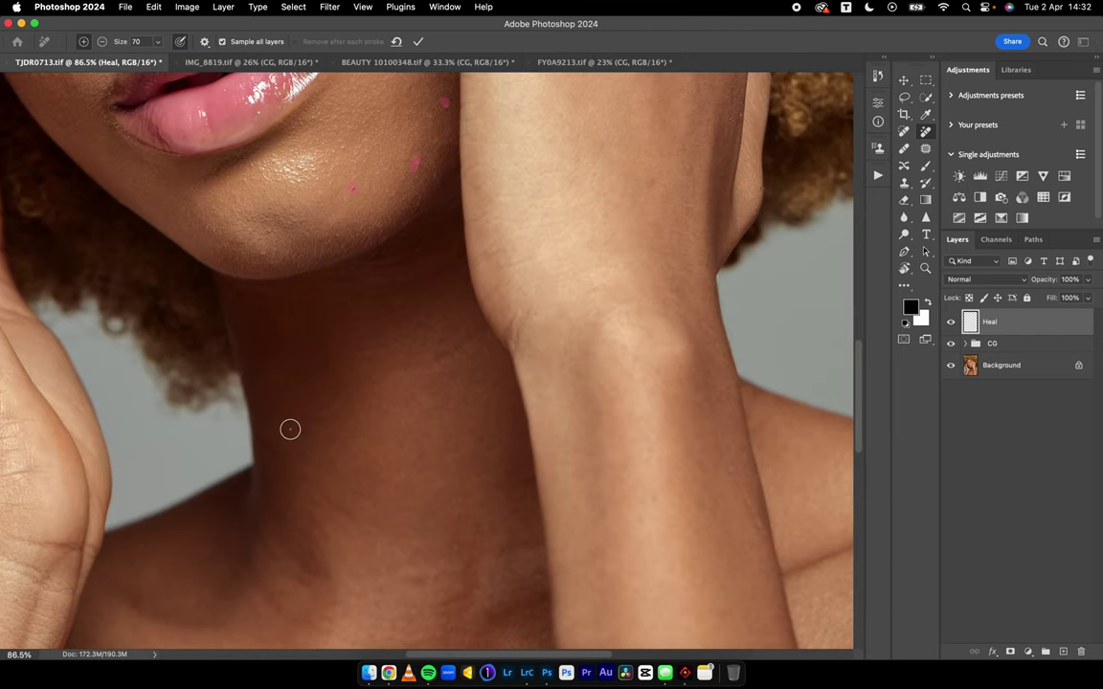
mouse_move(382, 369)
mouse_down()
mouse_move(430, 365)
mouse_move(480, 330)
mouse_up()
drag(389, 293, 460, 251)
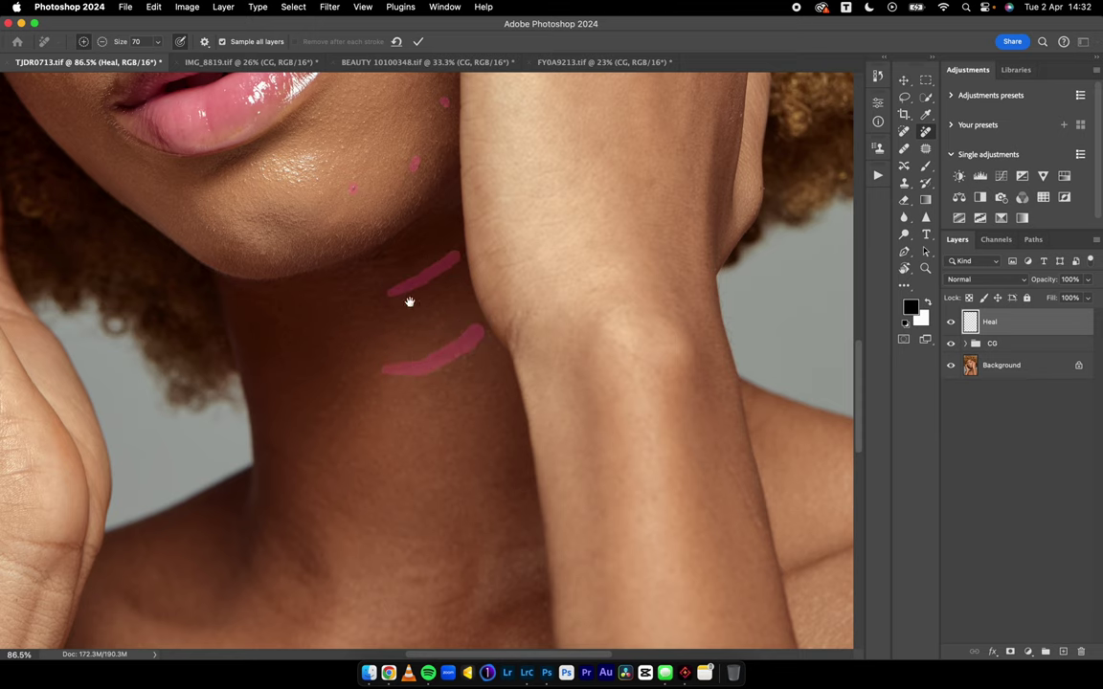
Step: Paint over the creases and folds around the base of the neck for removal
scroll(394, 334, down, 3)
scroll(394, 334, down, 4)
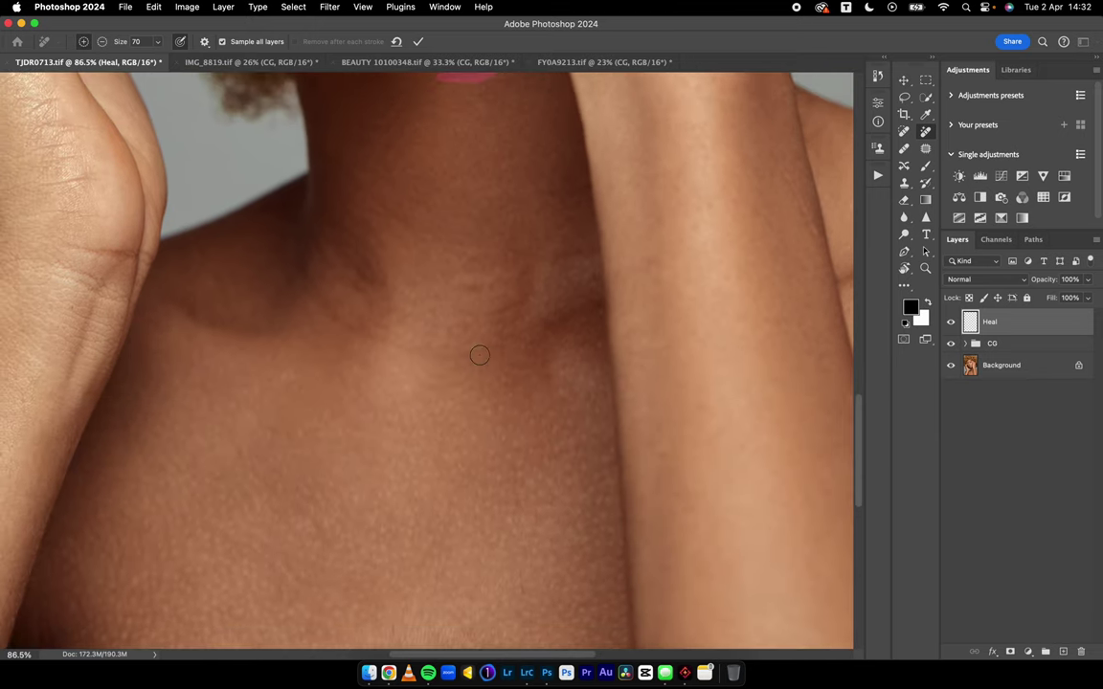
mouse_move(477, 350)
mouse_down()
mouse_move(389, 340)
mouse_move(326, 312)
mouse_move(298, 279)
mouse_up()
mouse_move(311, 230)
mouse_down()
mouse_move(328, 264)
mouse_move(366, 281)
mouse_up()
mouse_move(522, 272)
mouse_down()
mouse_move(534, 264)
mouse_move(519, 305)
mouse_move(474, 315)
mouse_up()
drag(518, 246, 588, 250)
drag(556, 190, 575, 193)
mouse_move(574, 314)
mouse_down()
mouse_move(509, 313)
mouse_move(515, 296)
mouse_move(466, 370)
mouse_up()
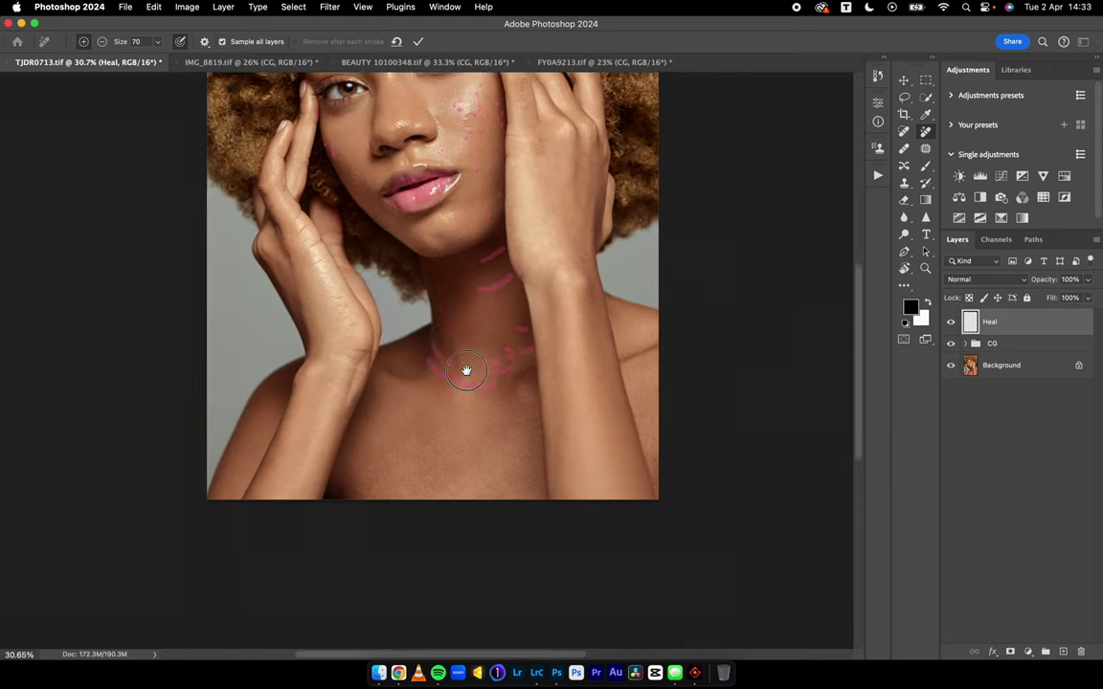
Step: Mark the small dark flaw on the neck just beneath the jawline for removal
scroll(485, 362, up, 4)
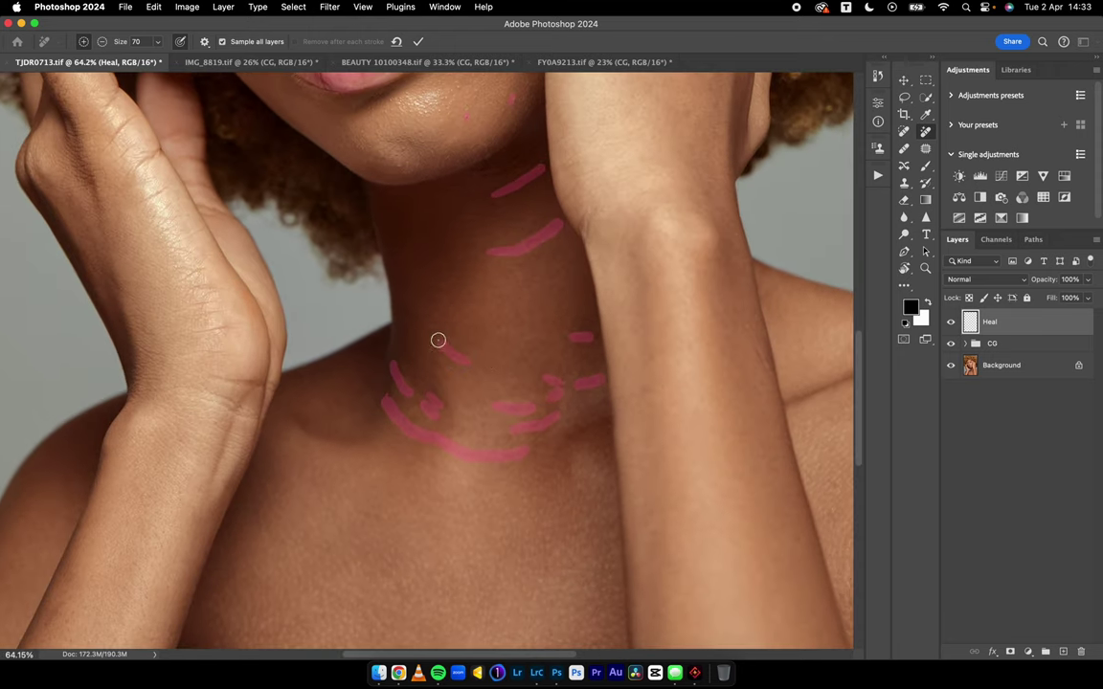
scroll(457, 332, up, 3)
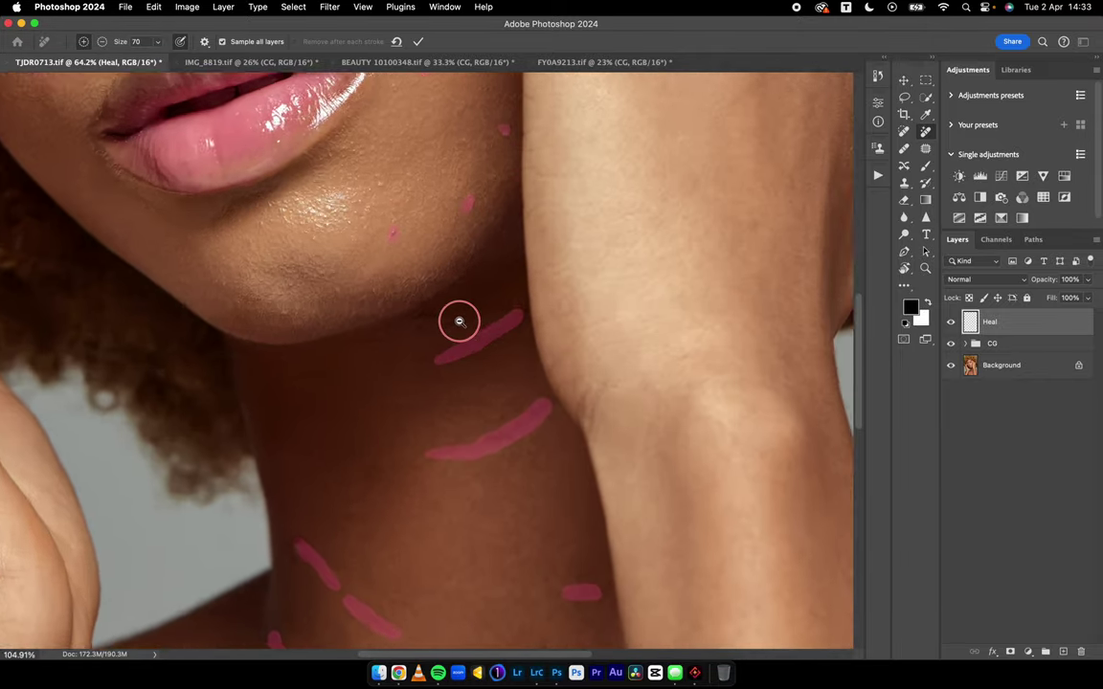
scroll(459, 322, down, 2)
drag(423, 320, 426, 314)
scroll(498, 316, up, 2)
scroll(488, 317, up, 4)
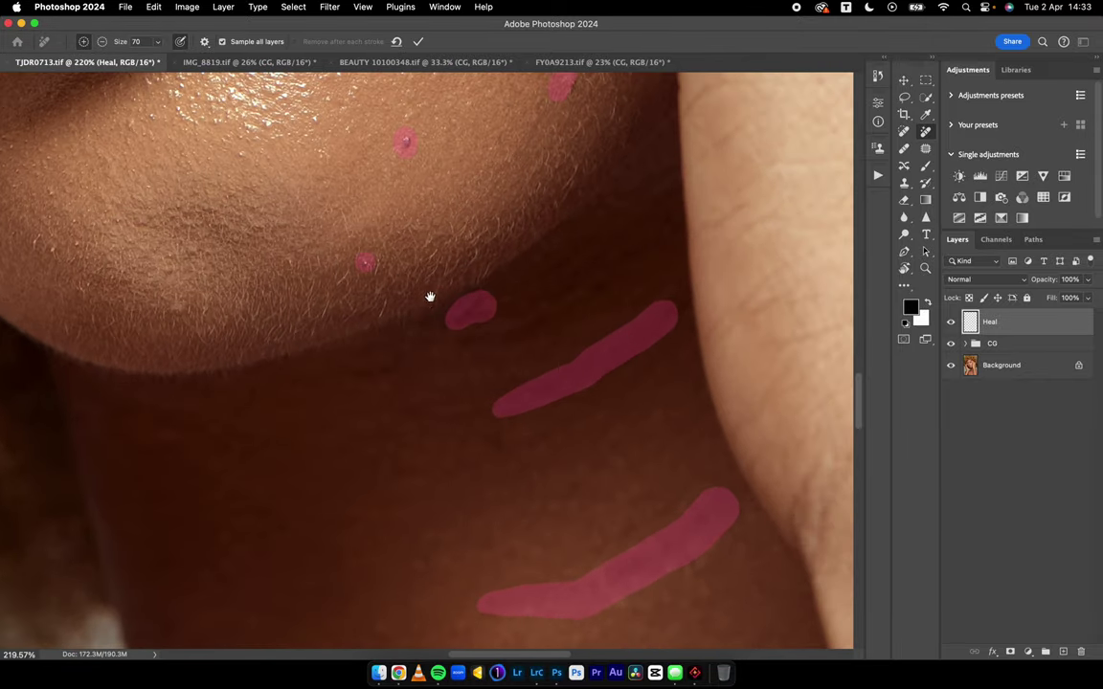
scroll(429, 292, up, 3)
drag(507, 292, 503, 292)
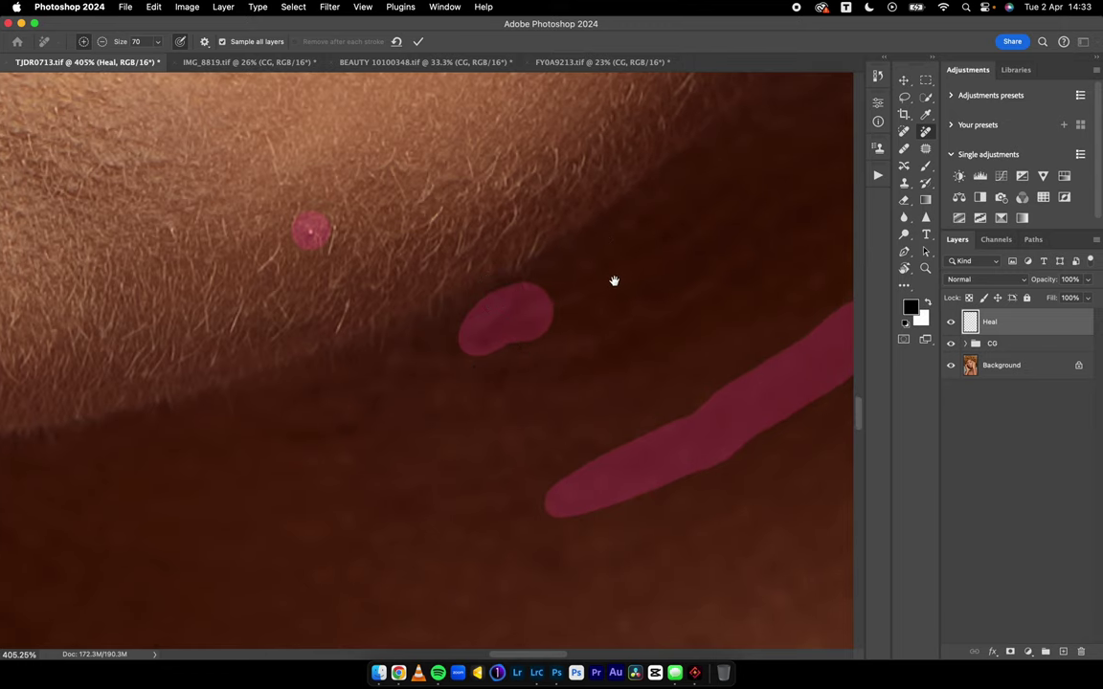
Step: Paint over the creased skin and fine lines beneath the eye on the blemished-cheek side
scroll(586, 272, down, 6)
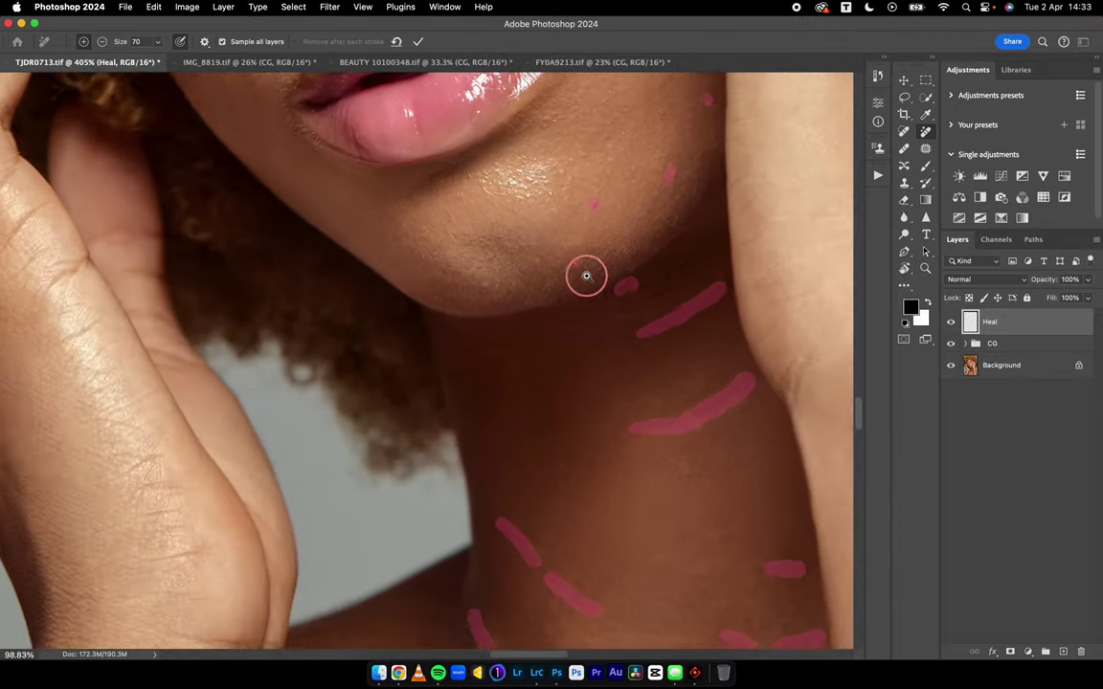
scroll(589, 272, down, 3)
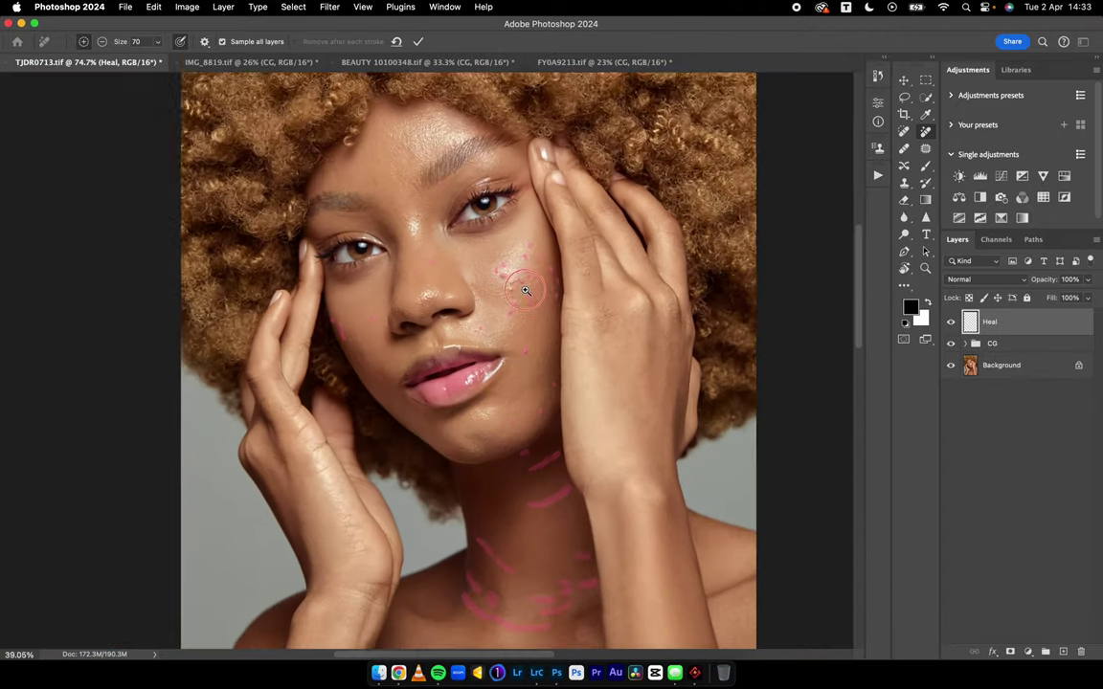
scroll(479, 321, up, 6)
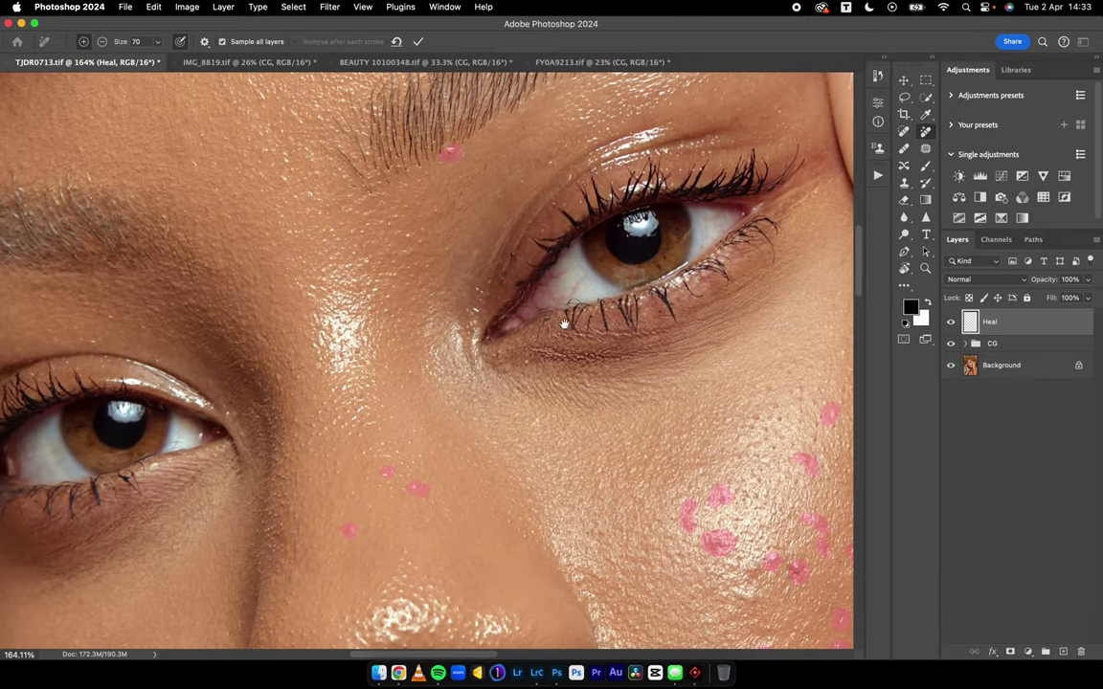
scroll(511, 339, up, 2)
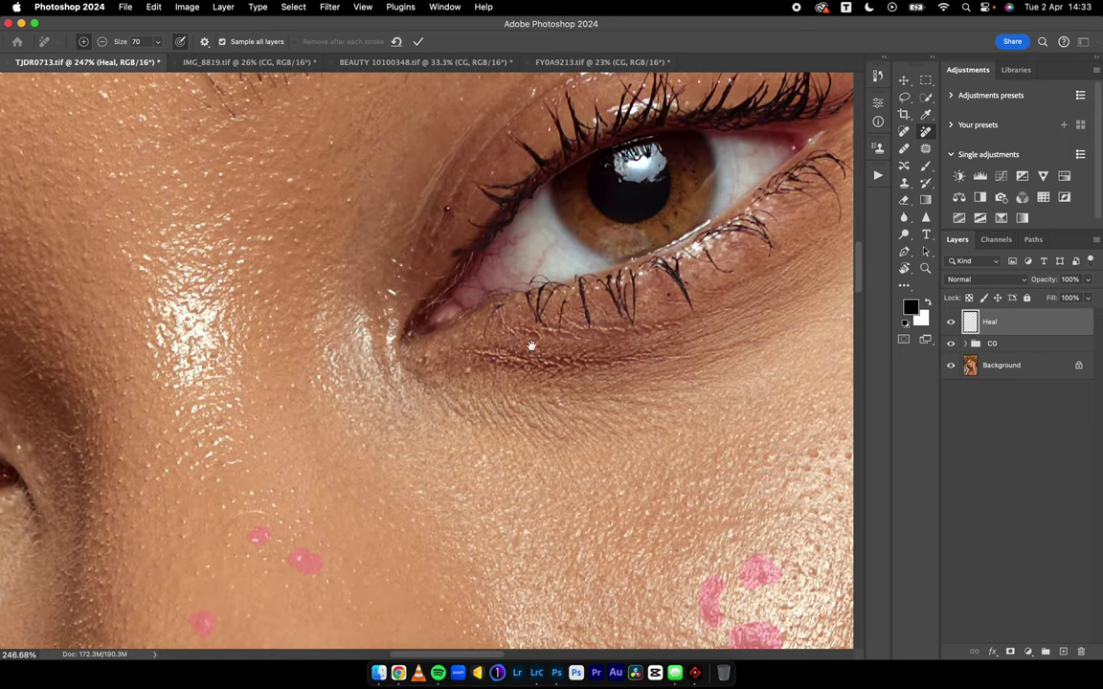
mouse_move(476, 362)
mouse_down()
mouse_move(611, 361)
mouse_move(475, 354)
mouse_move(545, 330)
mouse_move(663, 324)
mouse_move(532, 355)
mouse_up()
mouse_move(631, 302)
mouse_down()
mouse_move(563, 333)
mouse_move(517, 339)
mouse_up()
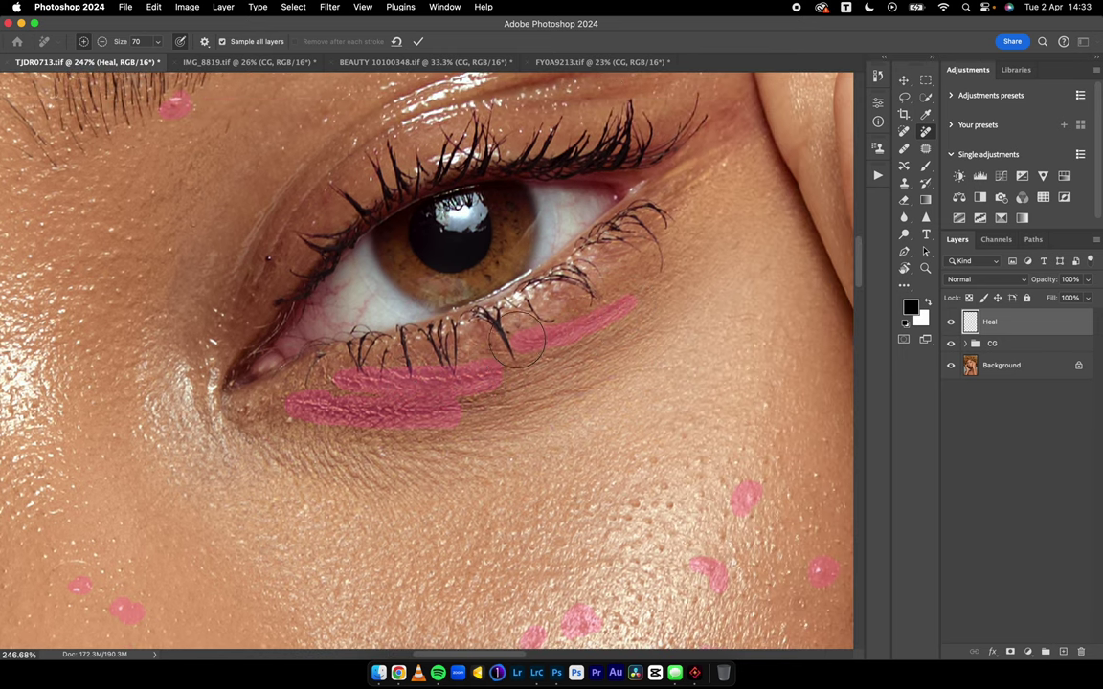
drag(582, 384, 533, 398)
Step: Mark the small flaws between the inner eyebrow and the upper eyelid for removal
mouse_move(276, 166)
mouse_down()
mouse_move(488, 349)
mouse_move(509, 326)
mouse_up()
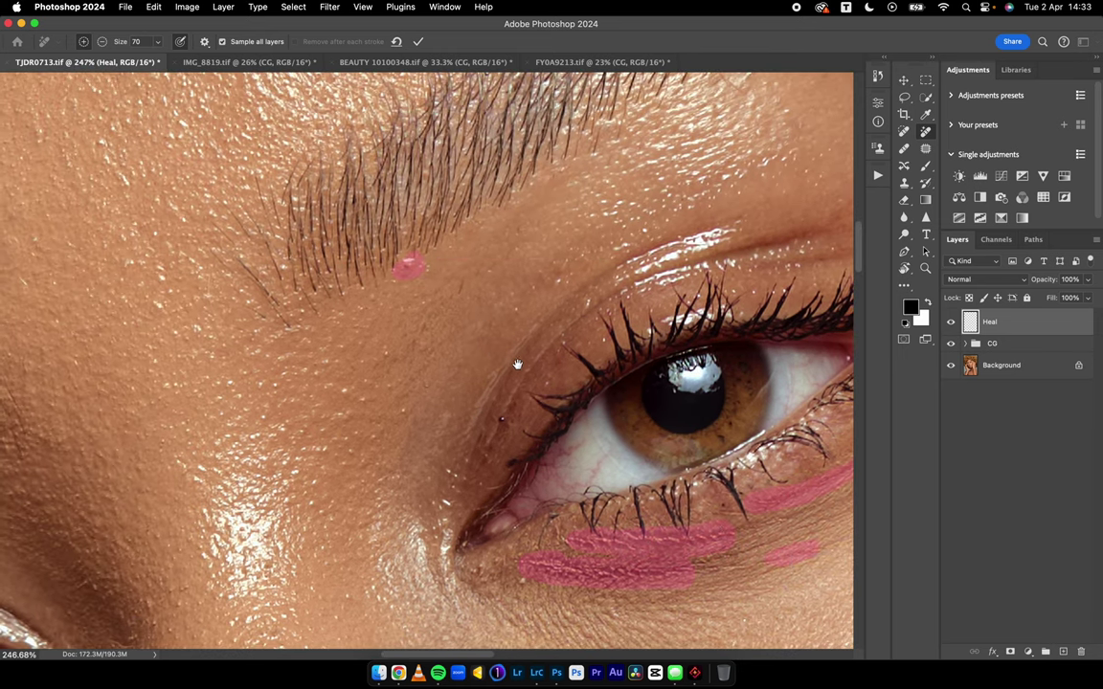
scroll(523, 372, down, 5)
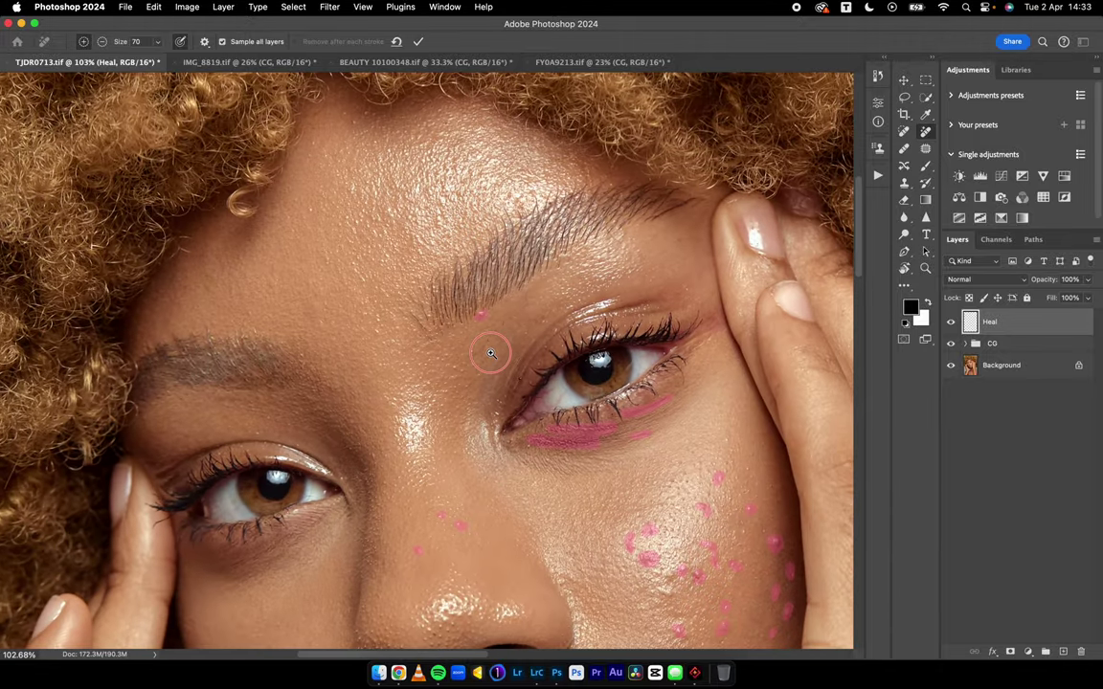
scroll(490, 354, up, 4)
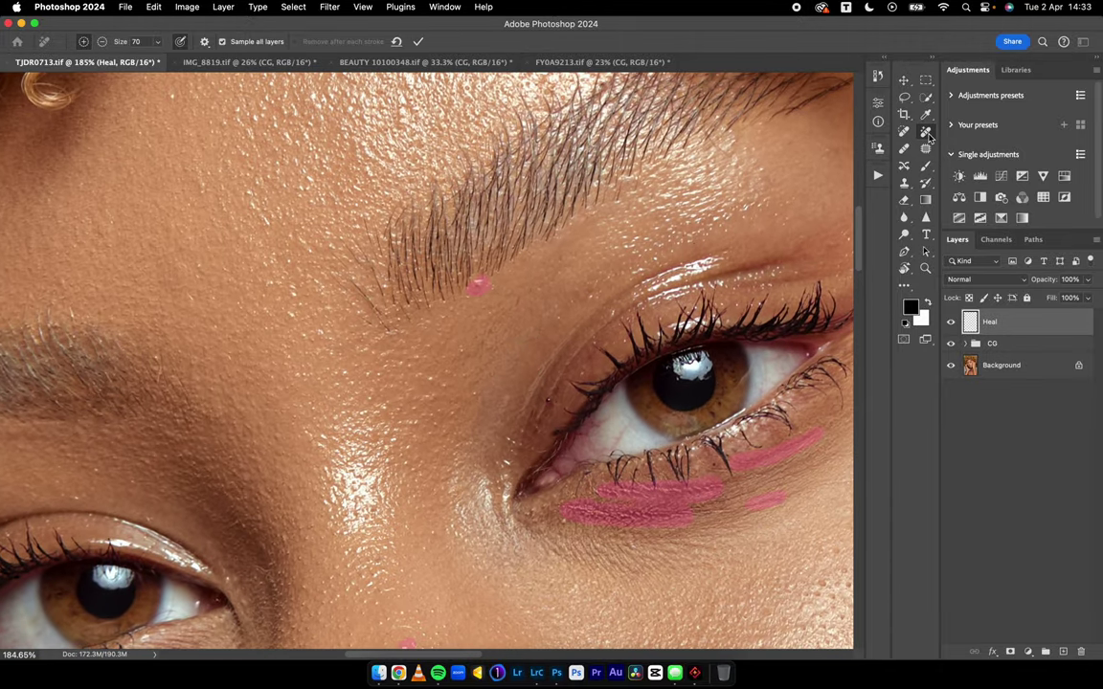
scroll(460, 376, down, 2)
click(437, 319)
click(491, 256)
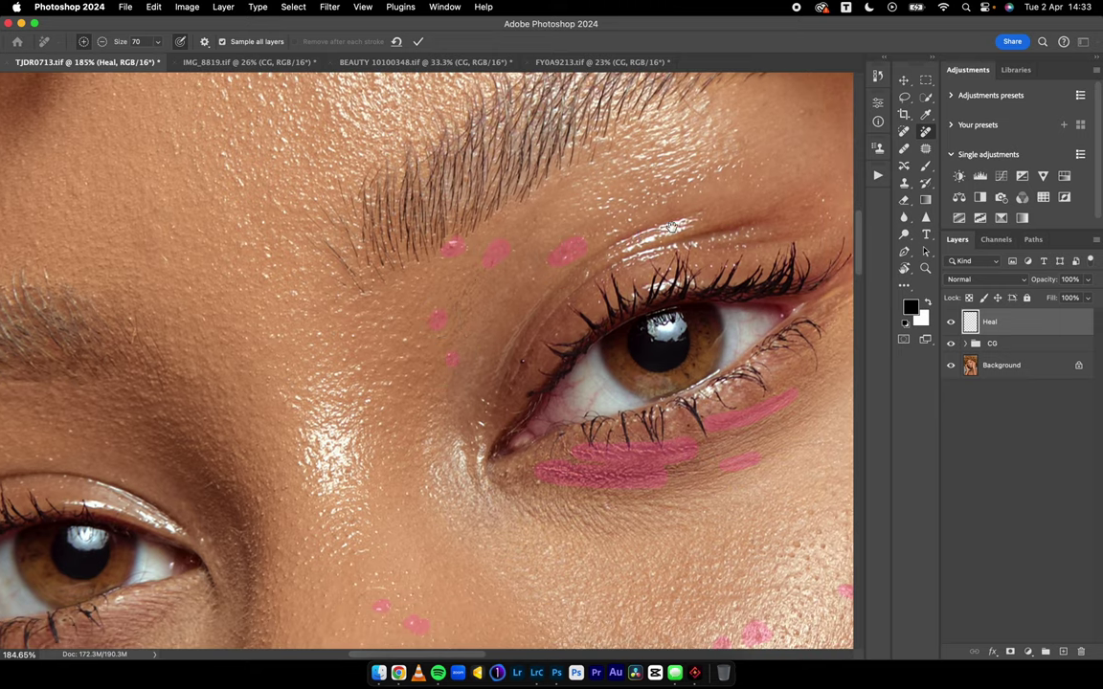
Step: Mark the spots between the outer eyelid and the brow tail, plus a remaining blemish on the lower cheek
scroll(651, 239, right, 5)
scroll(651, 239, up, 2)
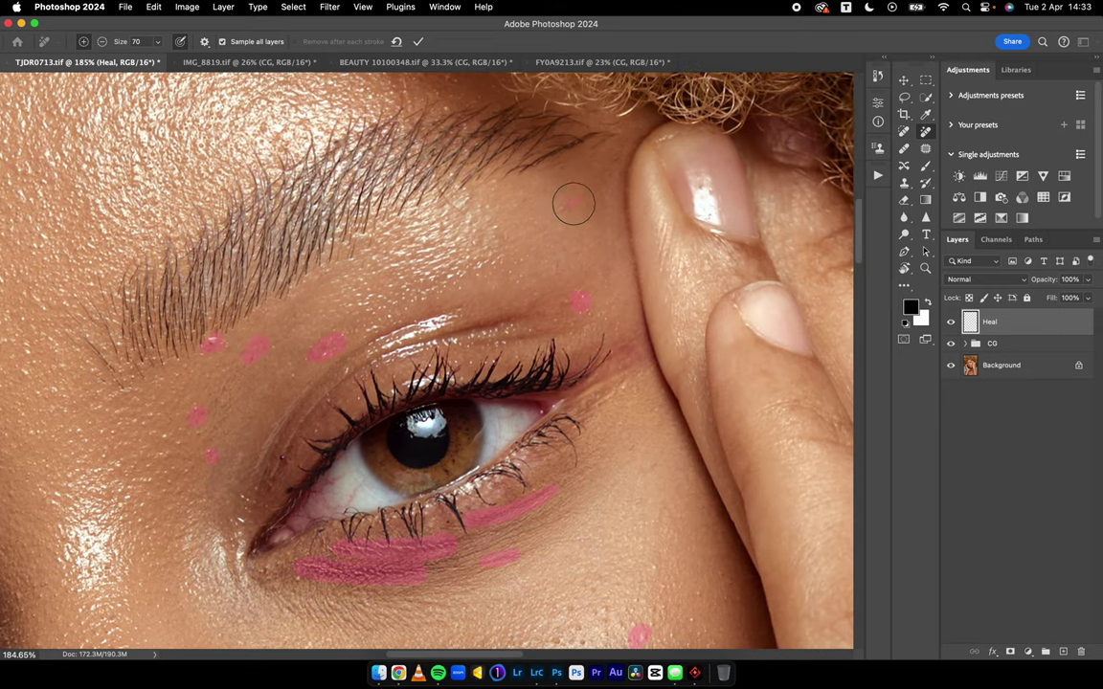
drag(603, 339, 517, 338)
drag(657, 531, 594, 431)
scroll(593, 432, up, 4)
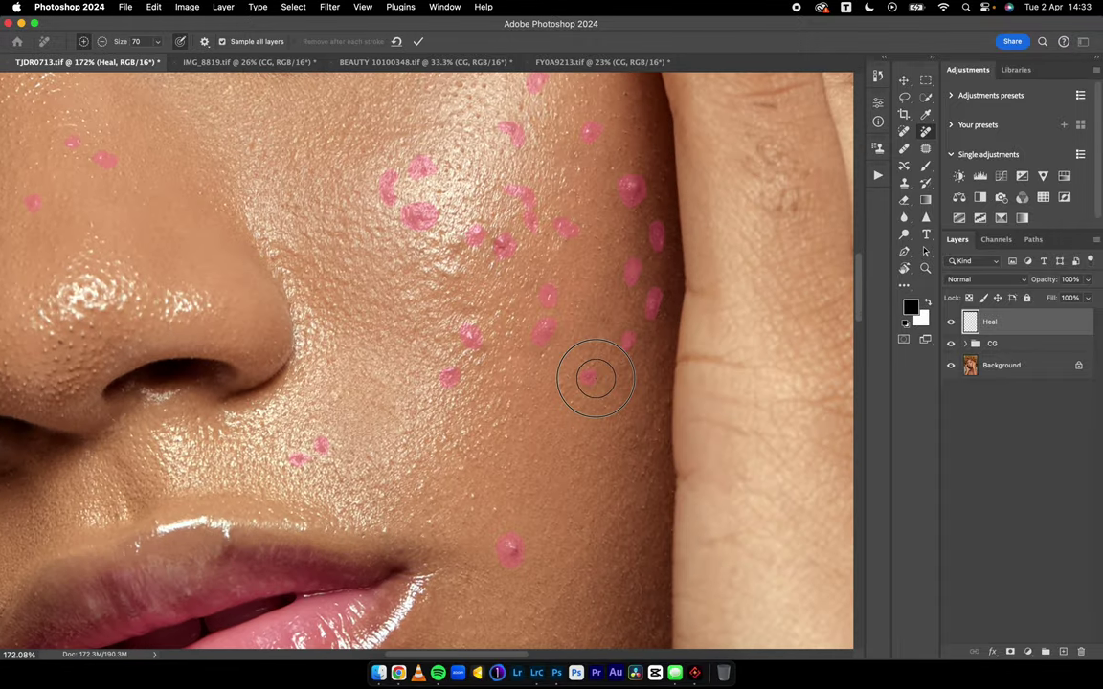
Step: Mark the remaining skin flaws around the opposite eye for removal
drag(450, 415, 333, 326)
drag(387, 370, 470, 455)
drag(380, 369, 585, 293)
scroll(426, 364, up, 5)
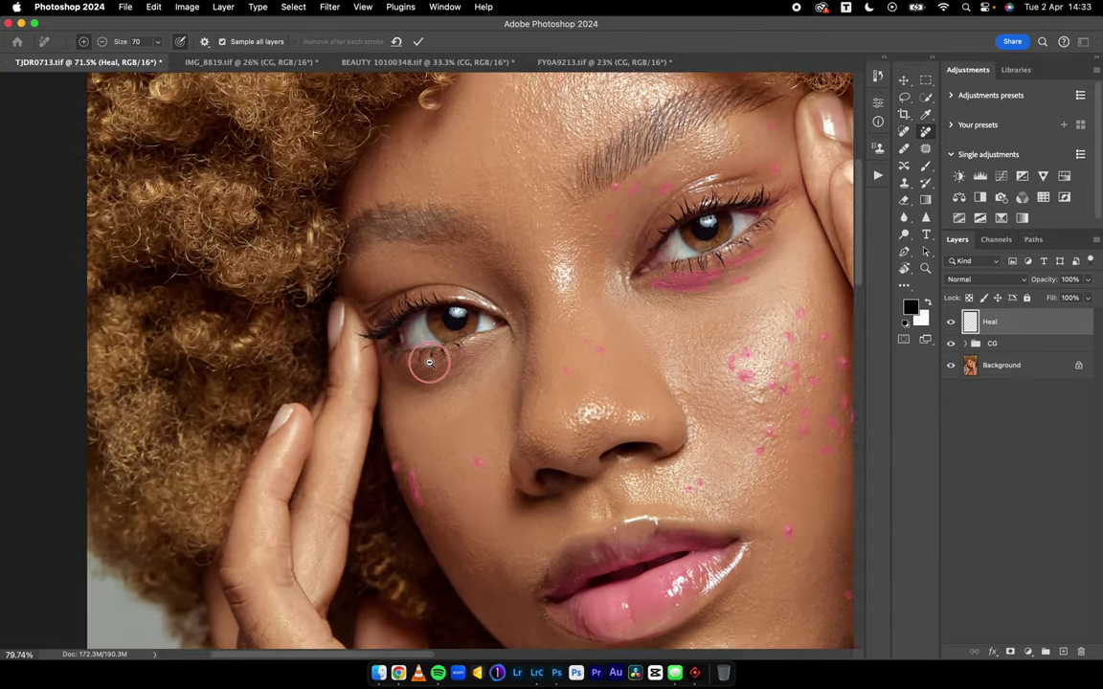
scroll(507, 357, down, 6)
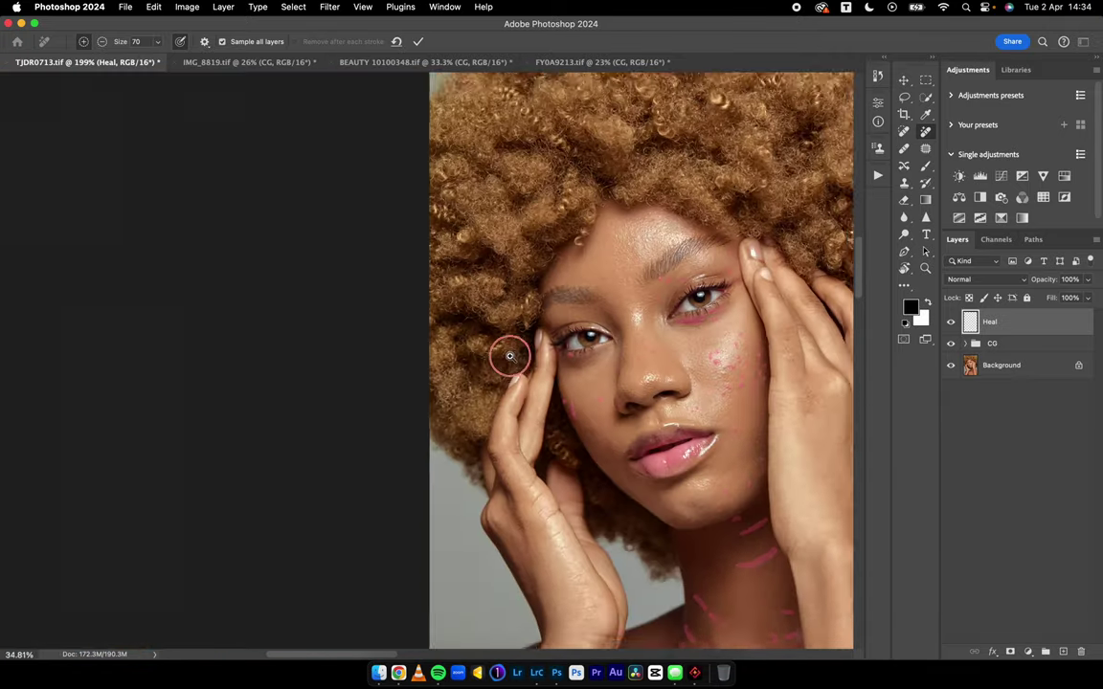
scroll(583, 288, up, 3)
drag(583, 289, 522, 308)
scroll(521, 307, up, 3)
Step: Apply the Remove tool to all the marked areas of the face and neck
scroll(541, 279, down, 1)
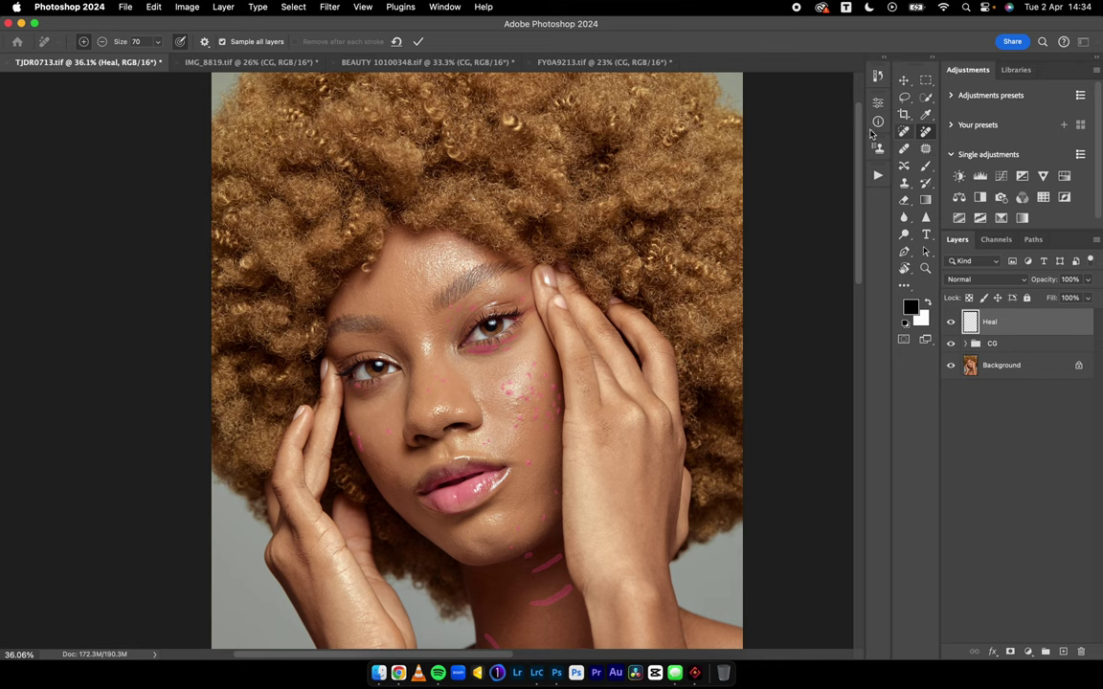
drag(590, 464, 509, 371)
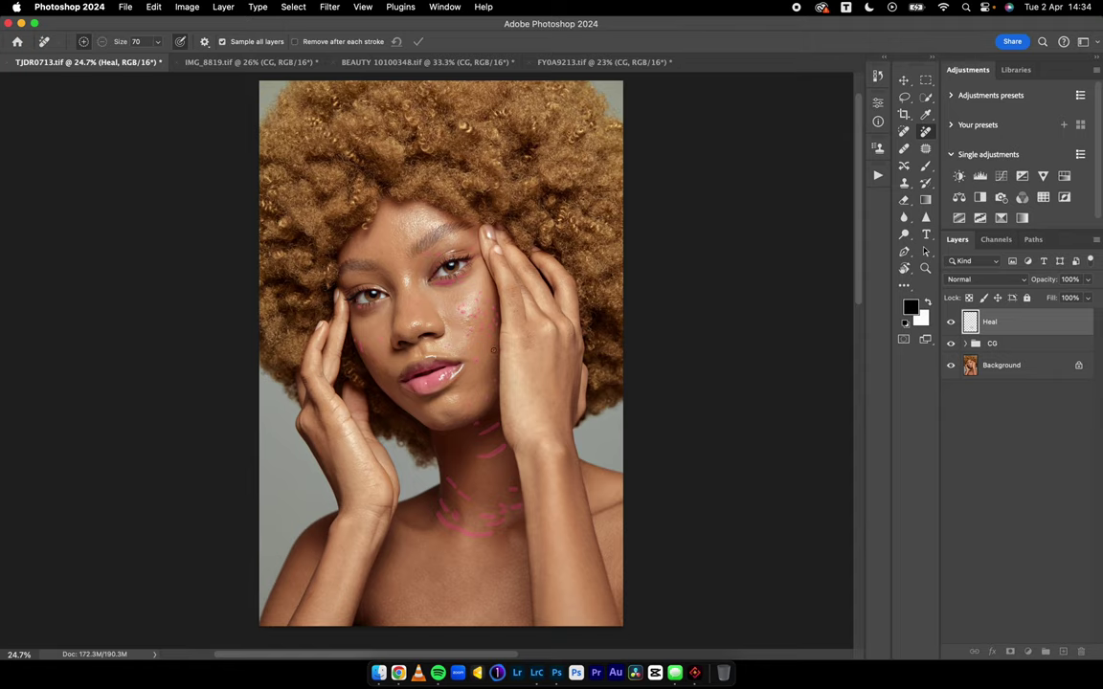
key(Return)
Step: Inspect the retouched cheek up close and hide the Heal layer to compare it with the unretouched skin
drag(484, 311, 507, 314)
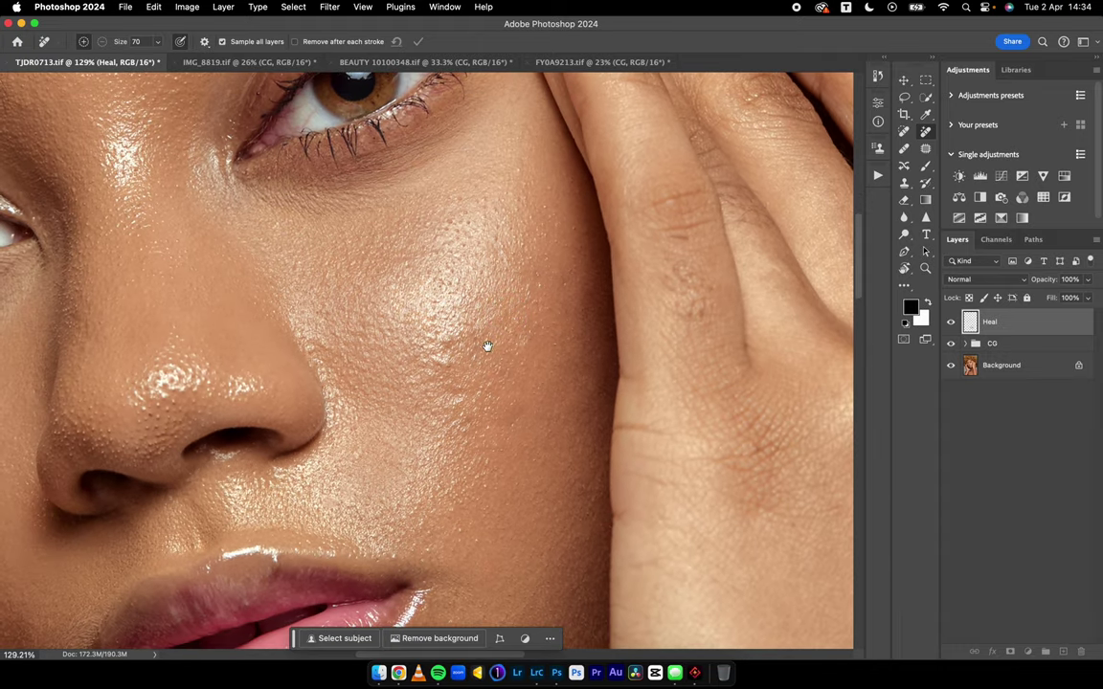
click(535, 306)
click(950, 322)
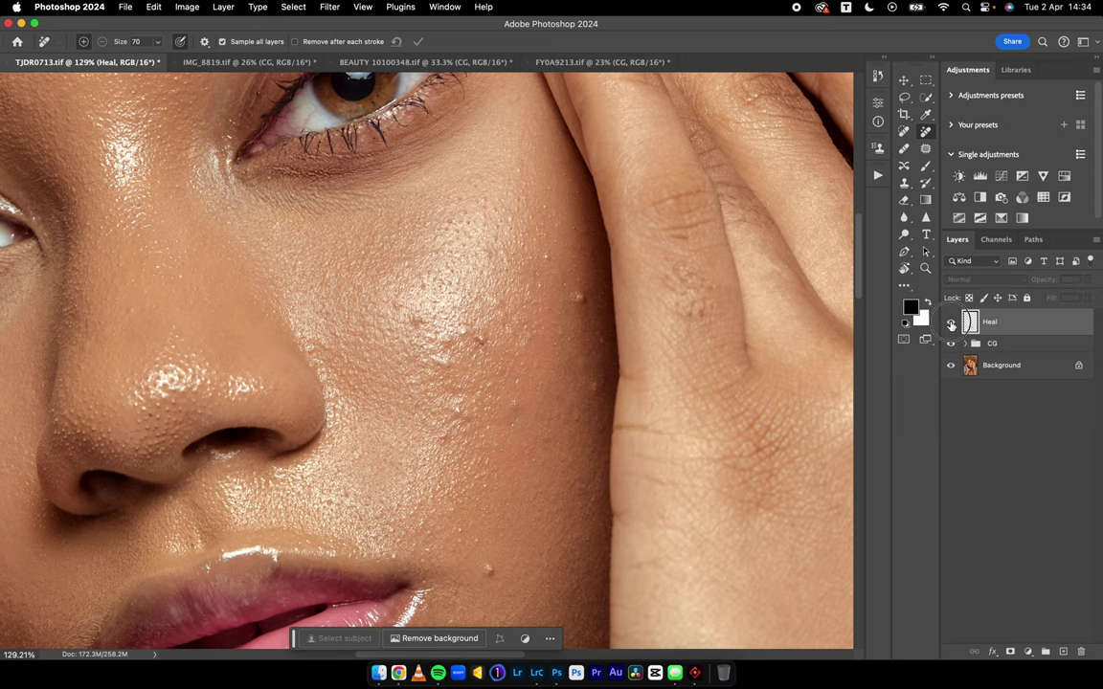
Step: Compare the cheek before and after retouching at close range by toggling the visibility of the Heal layer
click(950, 323)
click(950, 324)
click(950, 324)
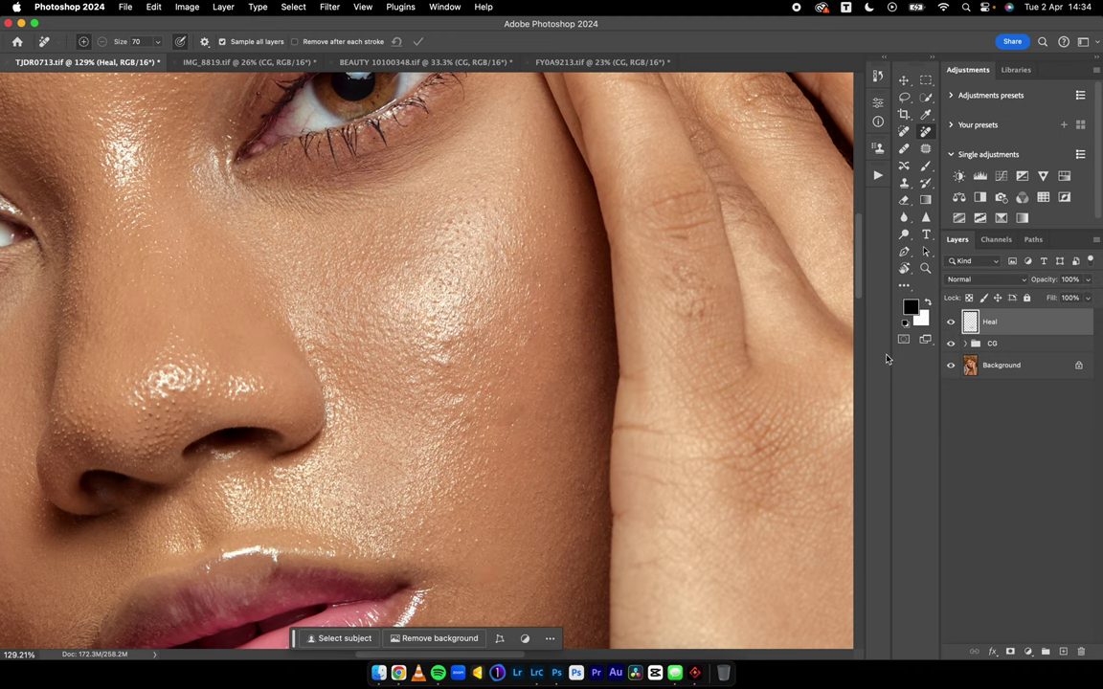
scroll(546, 345, down, 5)
drag(535, 375, 598, 490)
click(950, 323)
click(950, 323)
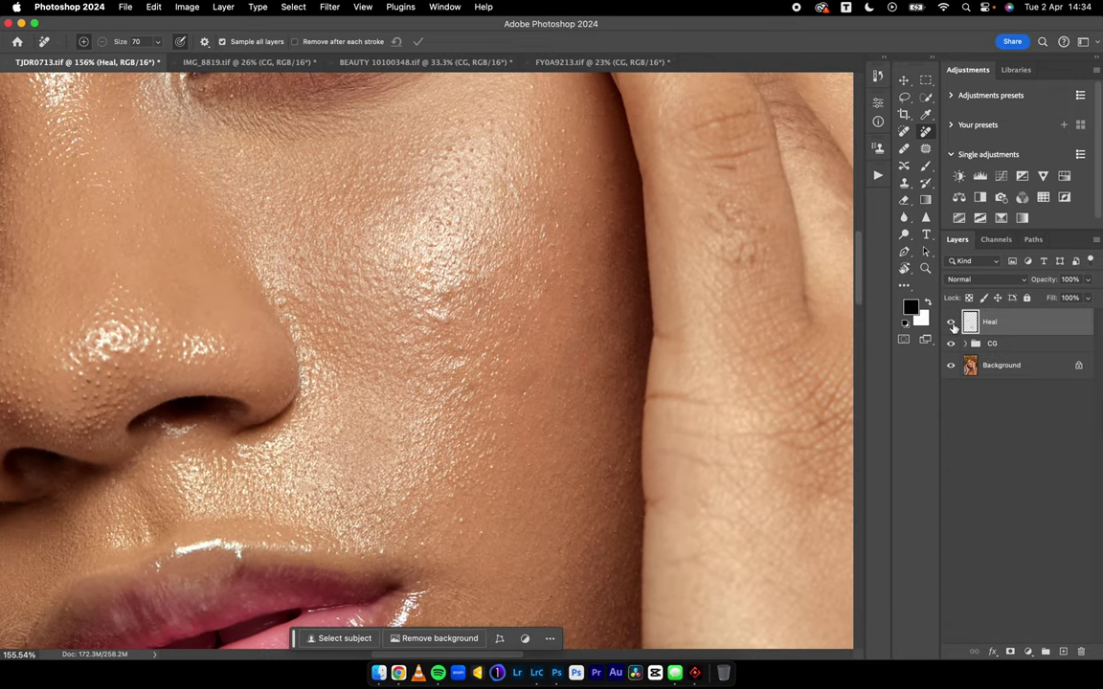
click(952, 325)
click(952, 325)
click(951, 325)
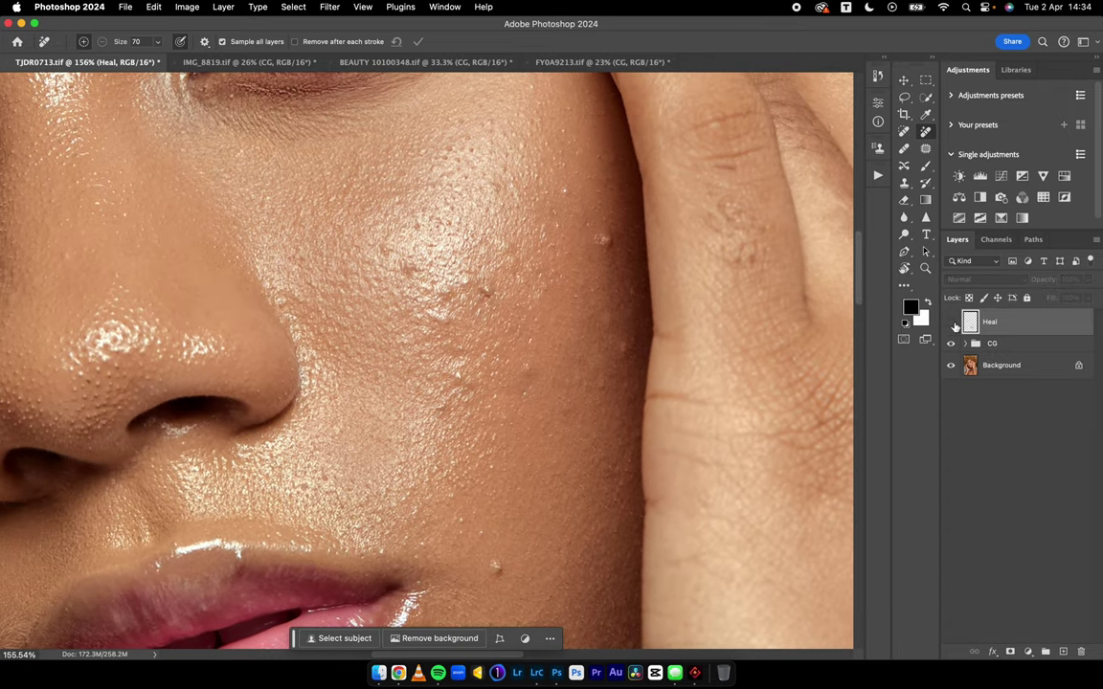
click(951, 325)
Step: Mark the uneven patch of skin on the cheek beside the nose and apply the Remove tool to it
mouse_move(421, 316)
mouse_down()
mouse_move(455, 321)
mouse_move(442, 296)
mouse_up()
drag(597, 361, 530, 357)
drag(733, 295, 704, 281)
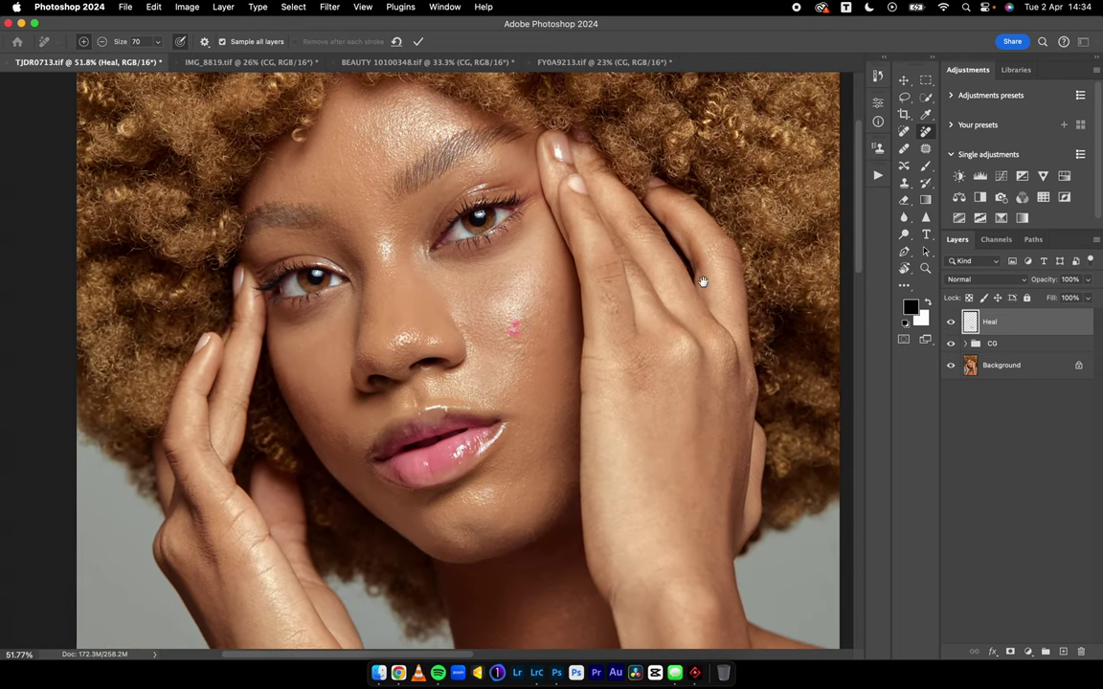
key(Return)
Step: Switch to the Healing Brush, enable Use Legacy and set its sampling to All Layers
click(905, 151)
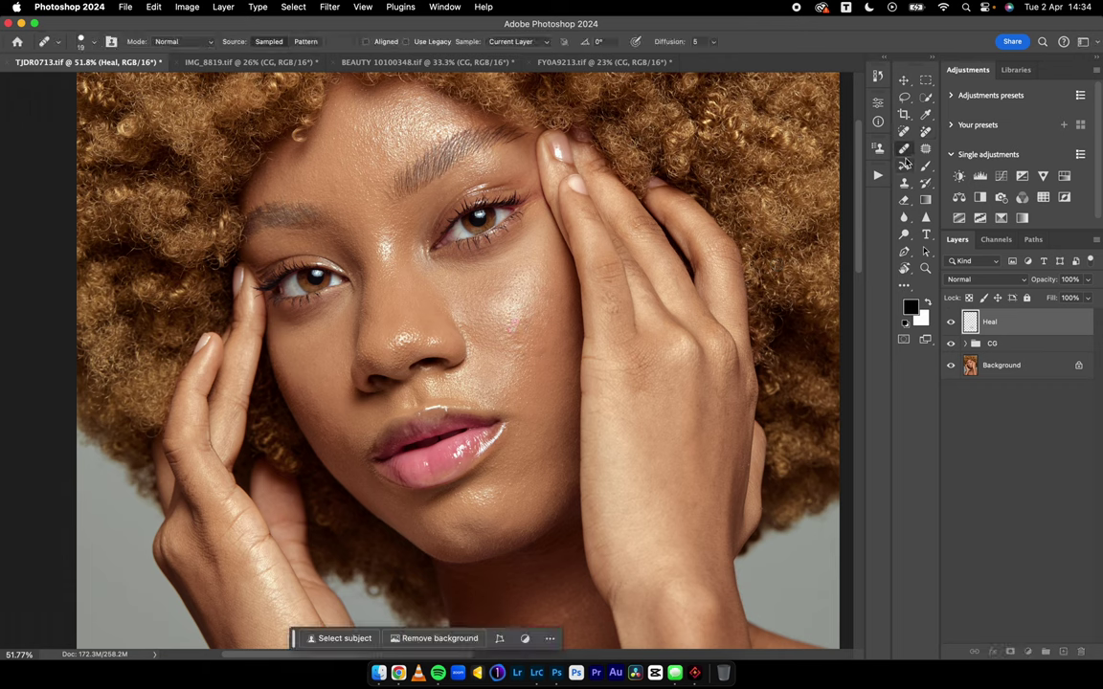
click(406, 42)
click(531, 42)
click(499, 72)
Step: Heal two small spots on the skin just above the corner of the mouth with the Healing Brush, using nearby skin as the source
drag(490, 339, 525, 182)
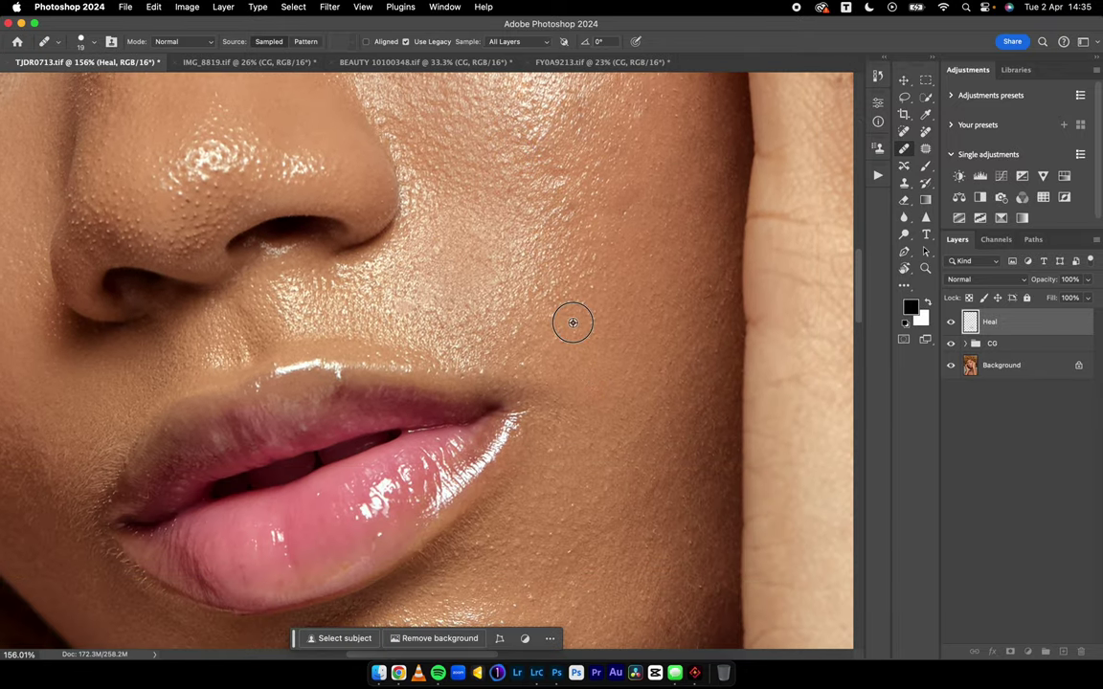
alt+click(573, 322)
click(561, 340)
alt+click(467, 328)
click(478, 343)
Step: Soften the Healing Brush edge completely and heal another spot around the mouth from neighbouring skin
drag(450, 380, 576, 348)
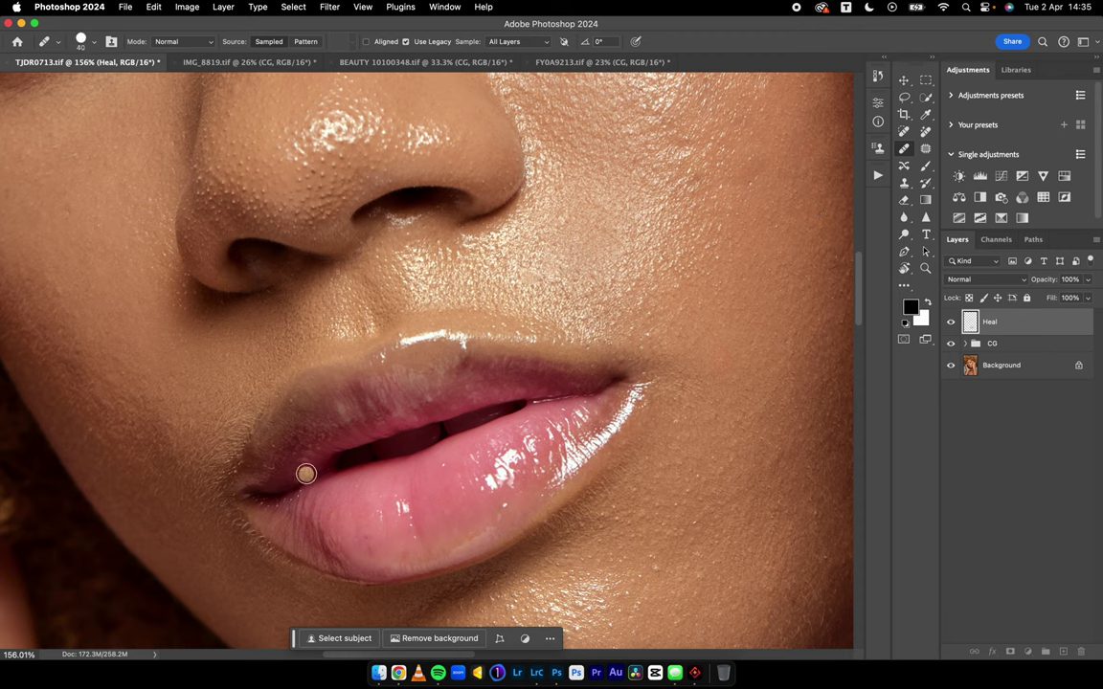
right_click(492, 302)
mouse_move(633, 362)
mouse_down()
mouse_move(455, 362)
mouse_move(463, 353)
mouse_up()
click(738, 335)
alt+click(497, 519)
drag(496, 516, 508, 515)
mouse_move(620, 371)
mouse_down()
mouse_move(545, 379)
mouse_move(612, 357)
mouse_move(503, 360)
mouse_move(578, 369)
mouse_move(528, 360)
mouse_move(556, 405)
mouse_up()
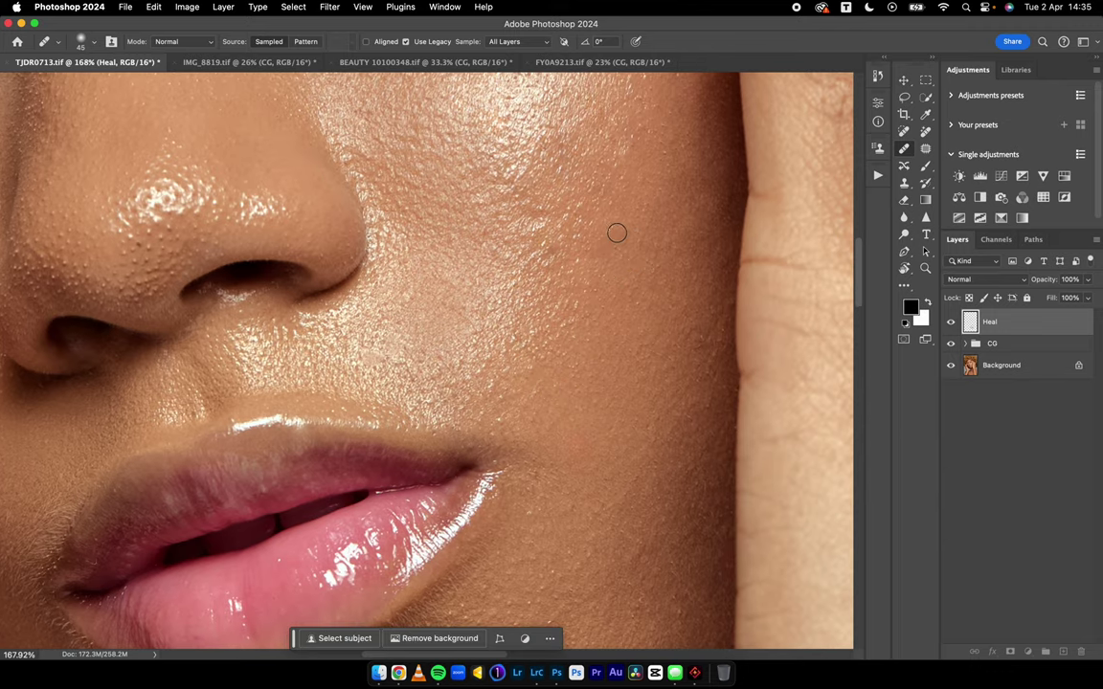
Step: Compare the whole face with and without the Heal layer to judge the skin cleanup
scroll(578, 352, up, 3)
scroll(578, 352, left, 2)
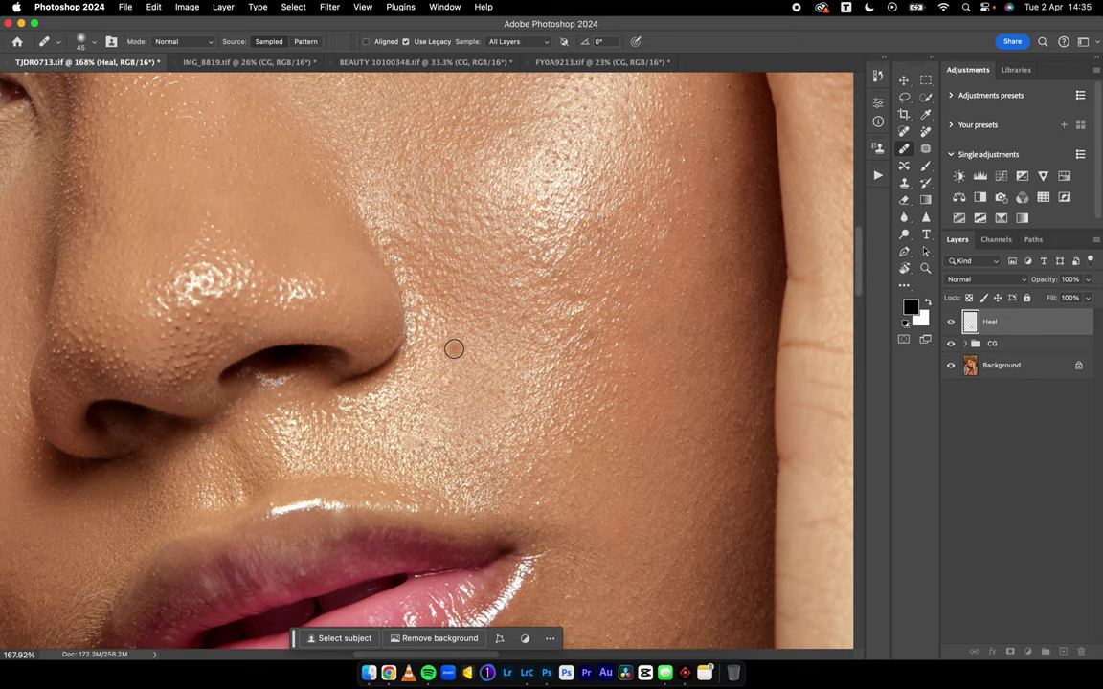
scroll(501, 383, down, 10)
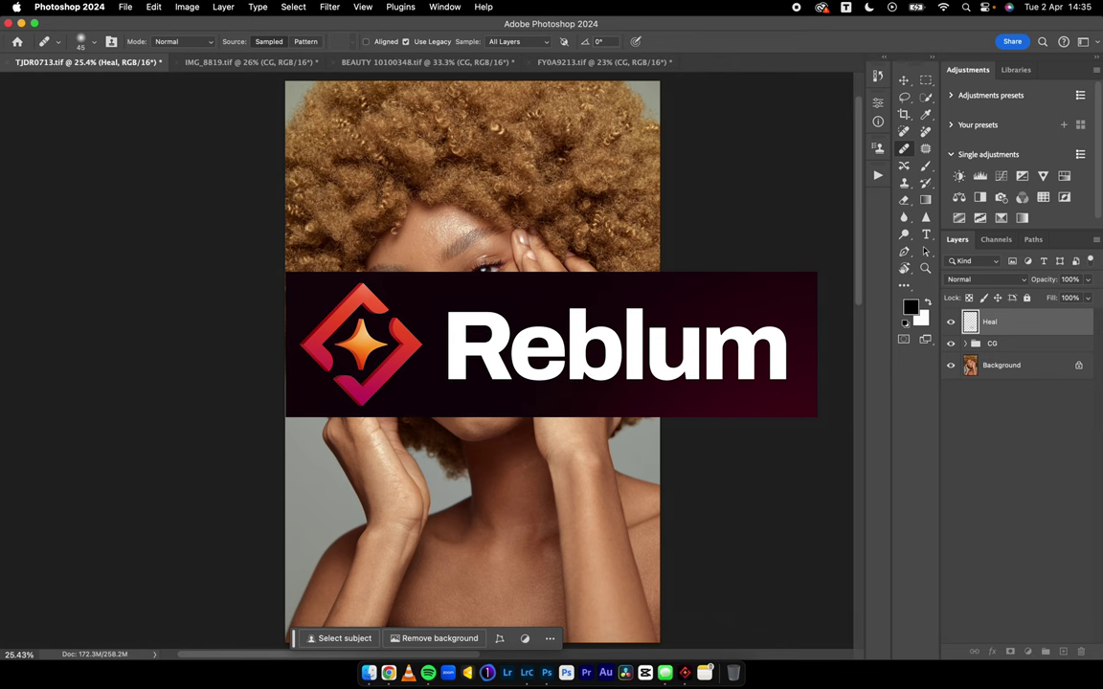
scroll(610, 353, up, 5)
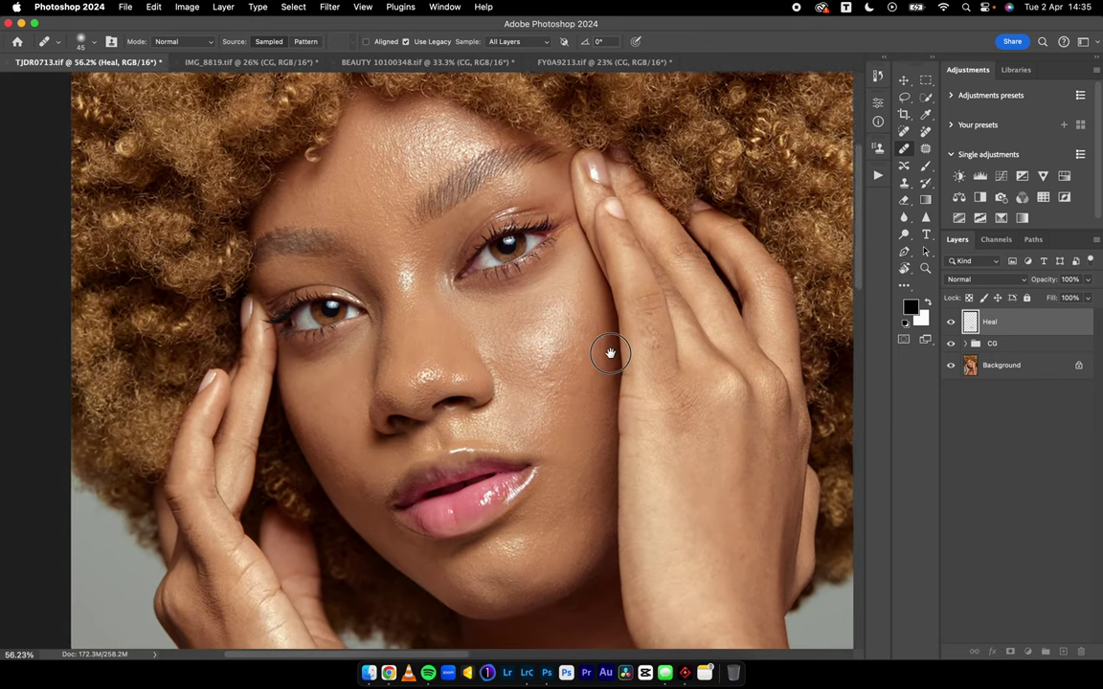
click(951, 323)
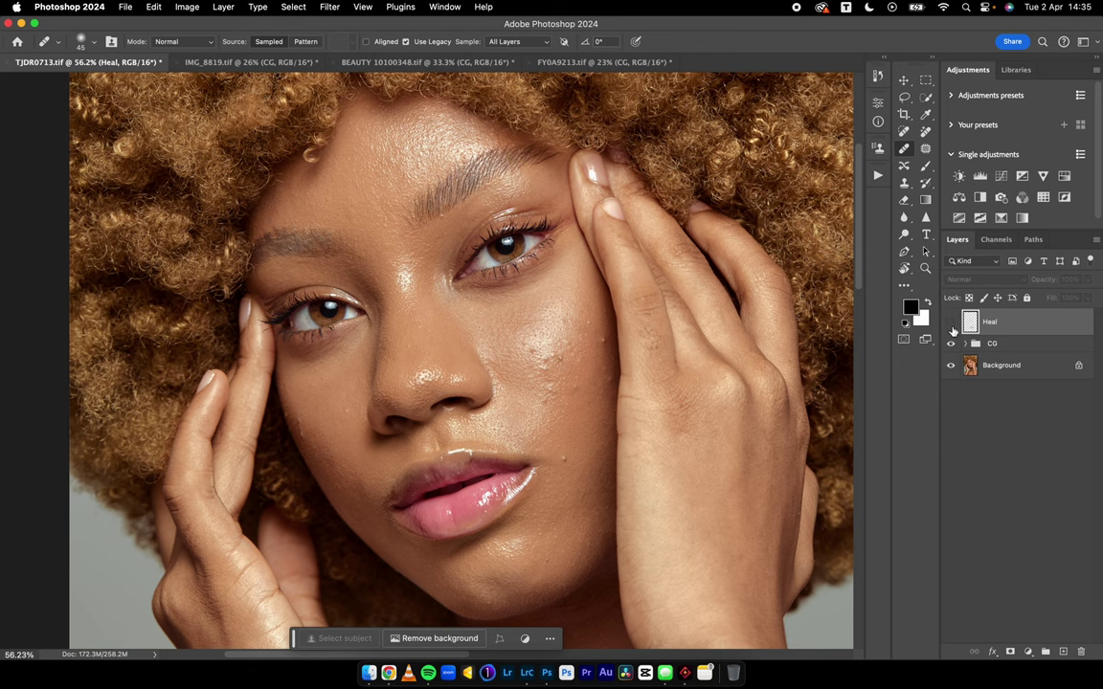
click(951, 323)
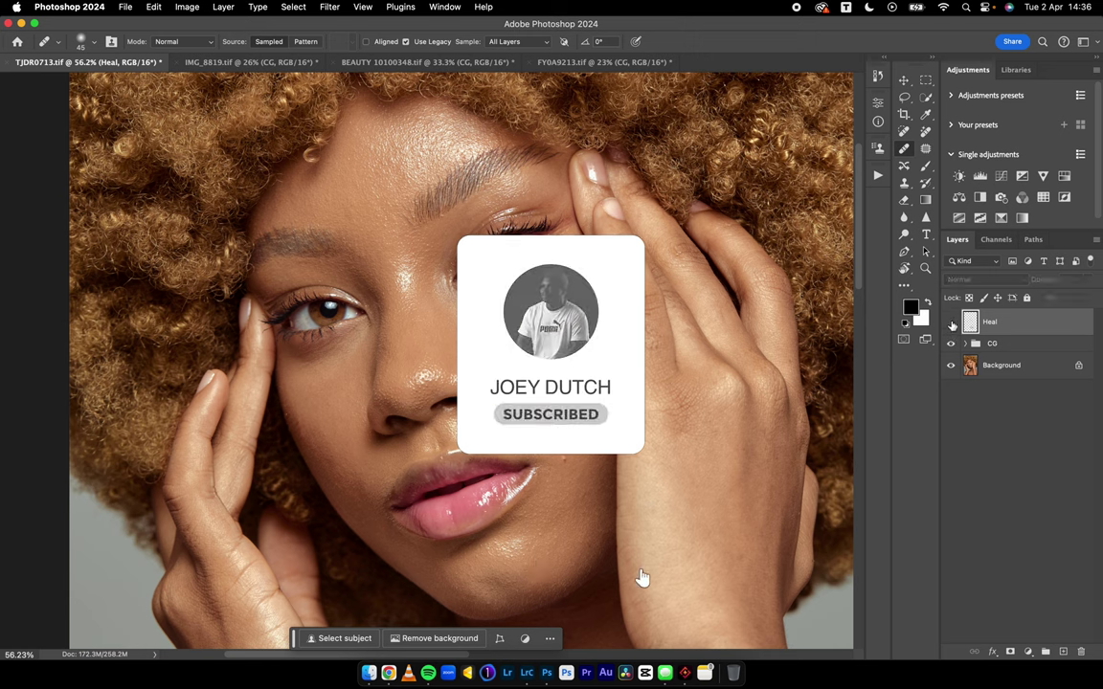
click(949, 325)
click(951, 324)
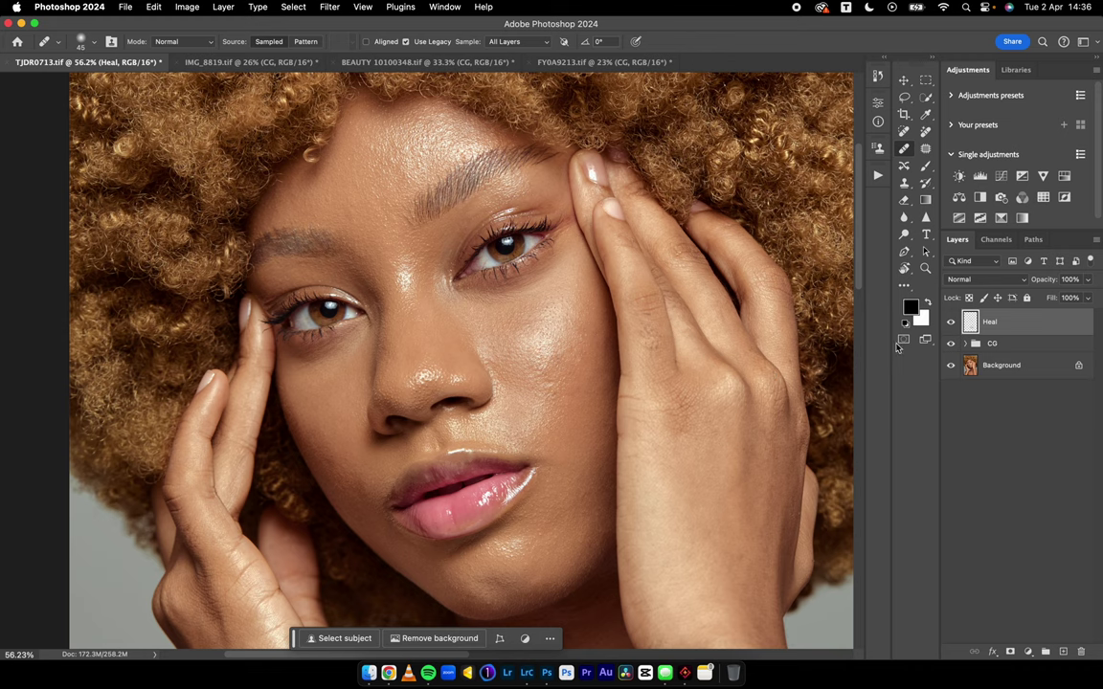
click(951, 323)
click(951, 324)
Step: Compare the Heal layer on and off in the full portrait and again closer to the face
mouse_move(752, 396)
mouse_down()
mouse_move(731, 401)
mouse_move(645, 345)
mouse_move(621, 341)
mouse_move(633, 347)
mouse_move(595, 352)
mouse_move(605, 357)
mouse_up()
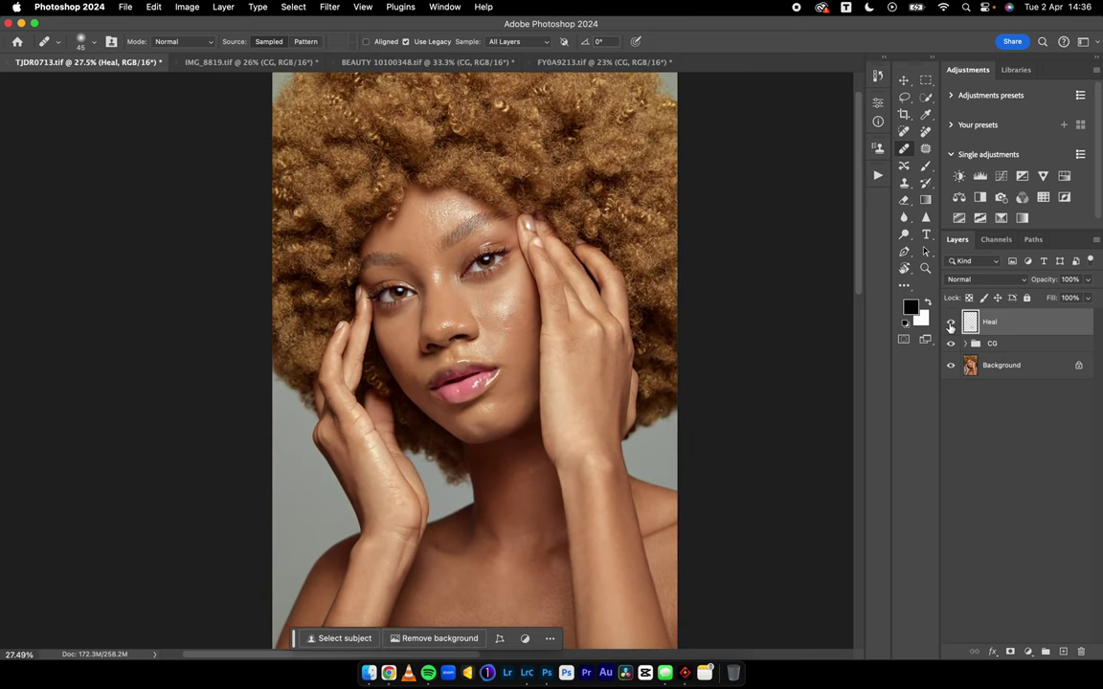
click(949, 322)
click(951, 323)
click(952, 323)
scroll(566, 327, up, 4)
drag(607, 323, 708, 381)
click(951, 323)
click(950, 322)
scroll(719, 404, down, 4)
drag(687, 404, 593, 351)
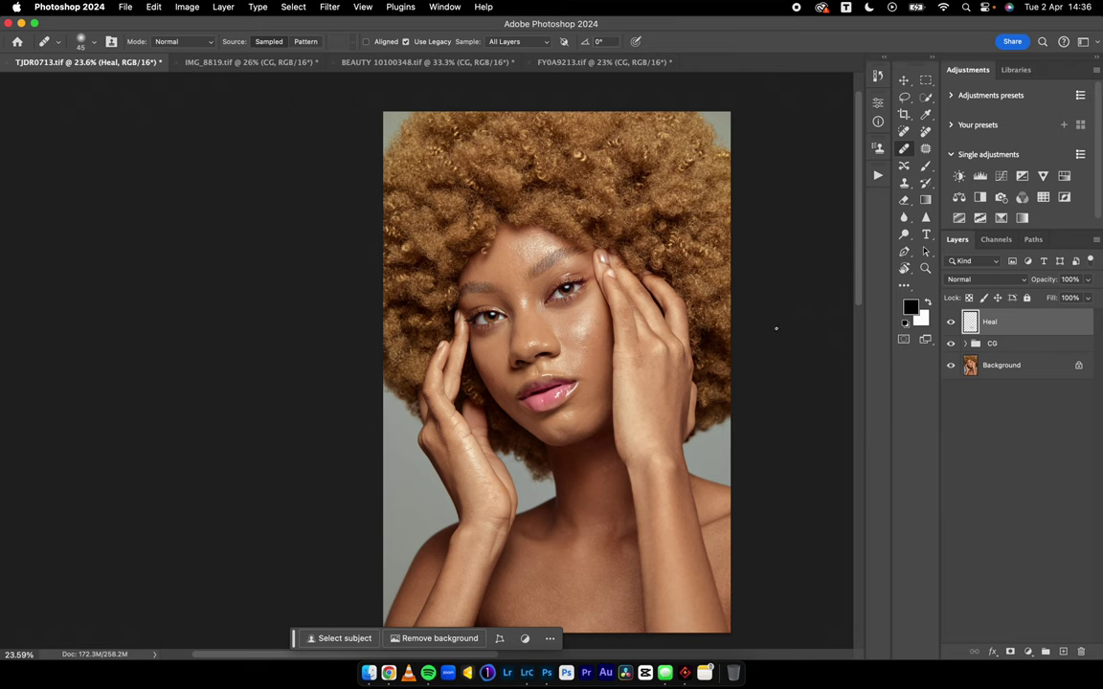
drag(593, 409, 534, 415)
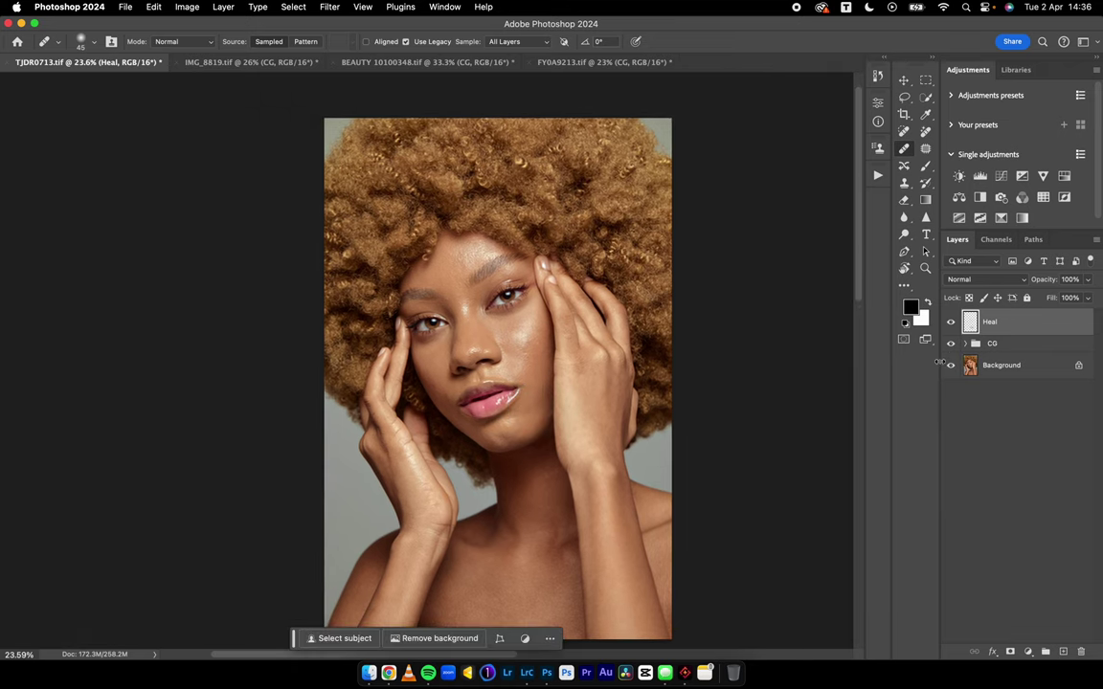
Step: Hide the Heal layer, preview the image without the CG group, and expand that group
click(951, 344)
click(949, 322)
click(951, 345)
click(965, 343)
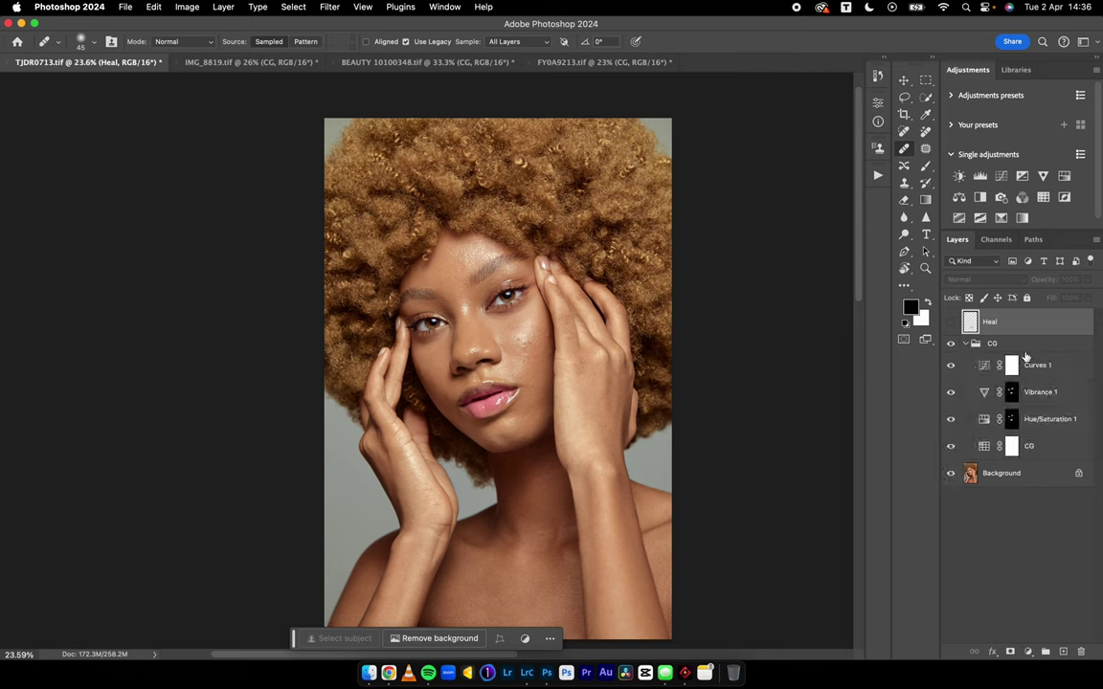
Step: Review the effect of the CG, Hue/Saturation and Vibrance adjustments, collapse the group and show the Heal layer again
click(949, 447)
click(950, 447)
click(949, 447)
click(950, 447)
click(951, 420)
click(949, 422)
click(951, 392)
click(966, 343)
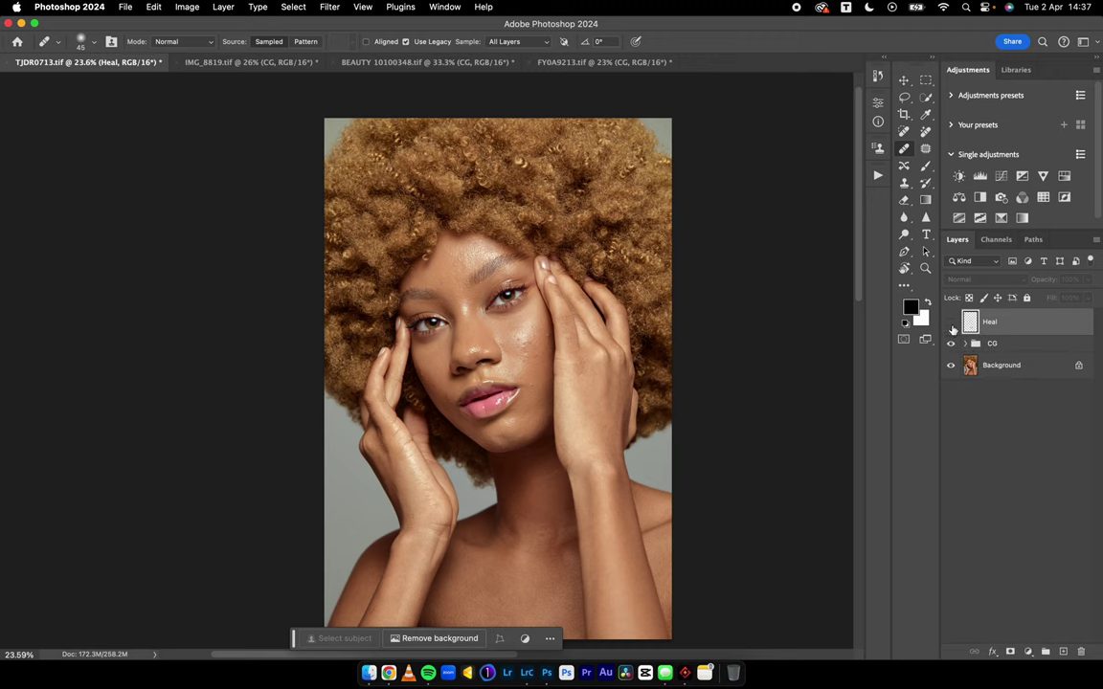
click(950, 323)
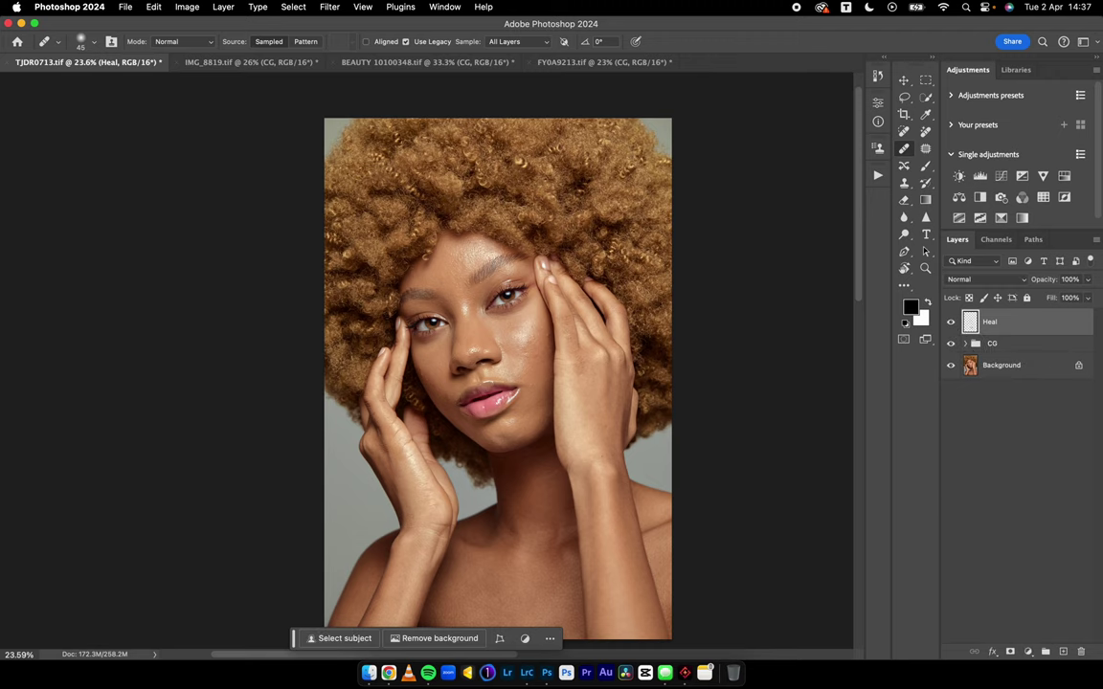
mouse_move(608, 393)
mouse_down()
mouse_move(606, 365)
mouse_move(611, 376)
mouse_up()
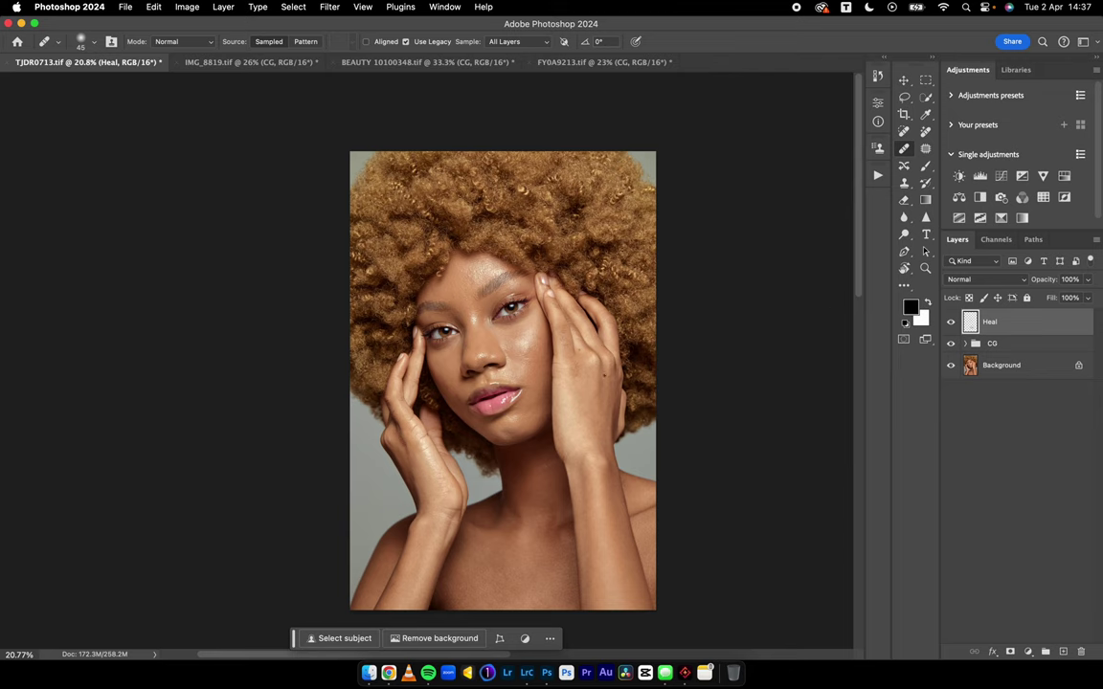
Step: Switch to the Clone Stamp, set the brush size to 1040 px and sample from All Layers
key(s)
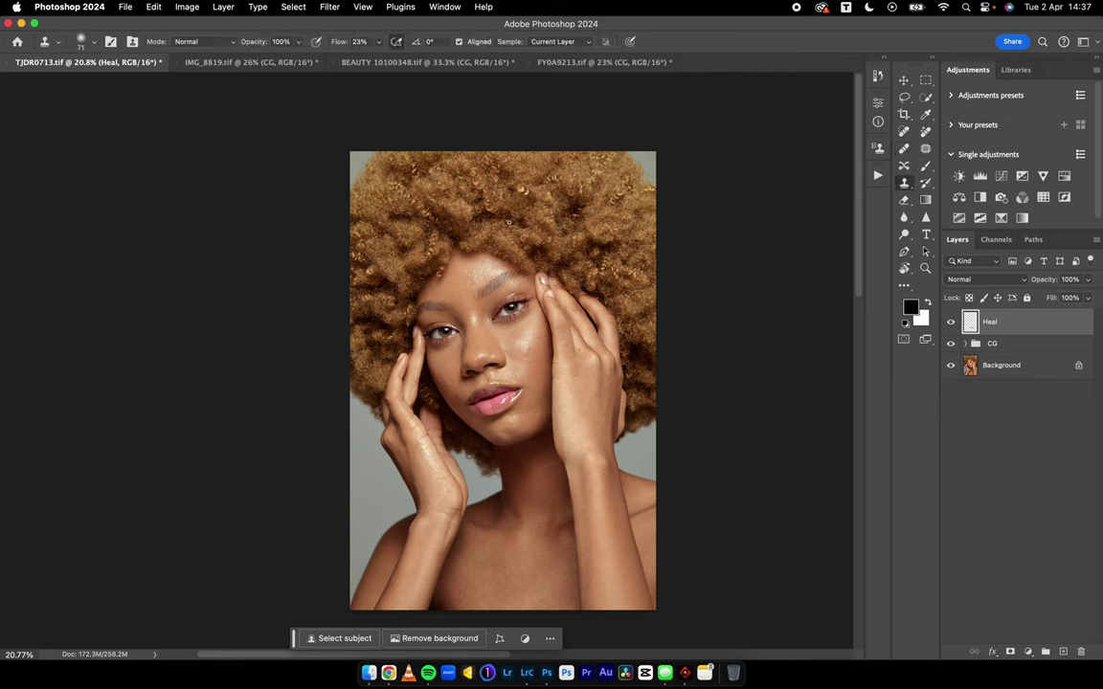
right_click(453, 213)
drag(542, 245, 590, 243)
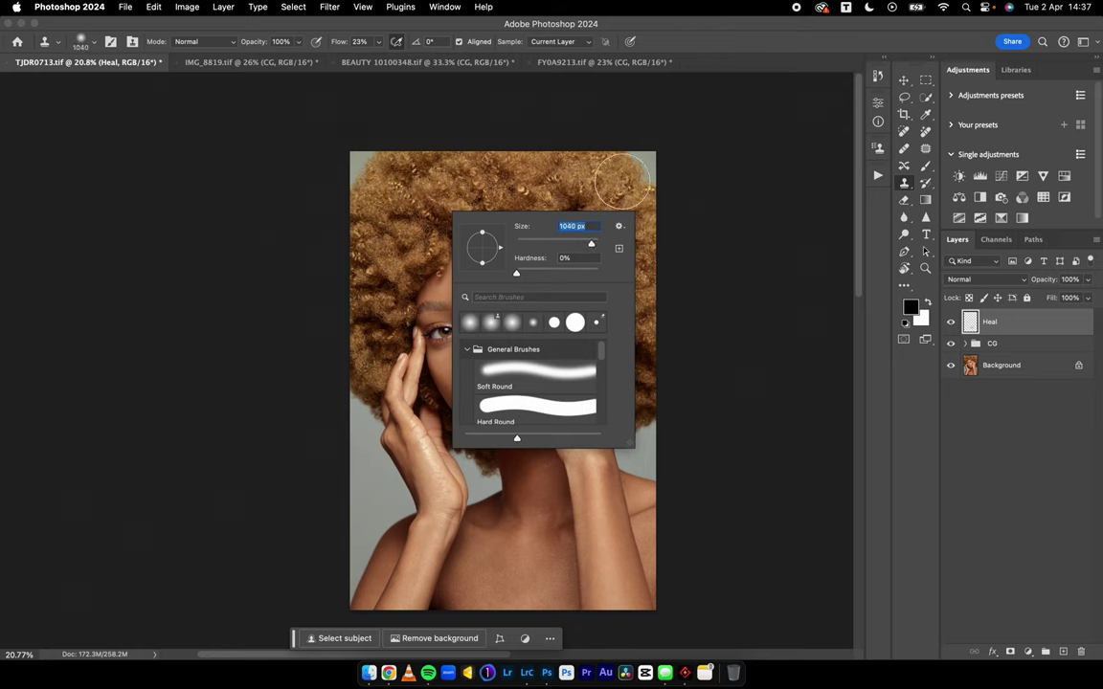
click(620, 183)
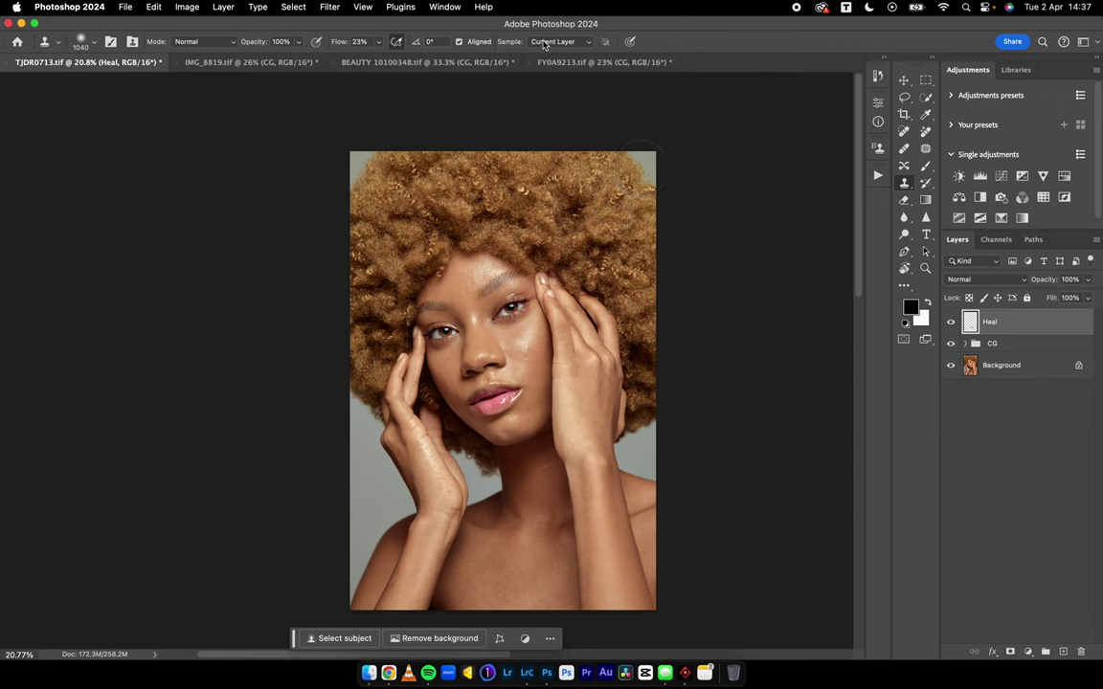
click(555, 42)
click(543, 72)
Step: Clone hair over the grey background in the upper-left corner of the portrait
alt+click(368, 164)
click(353, 175)
click(350, 164)
alt+click(430, 215)
click(356, 173)
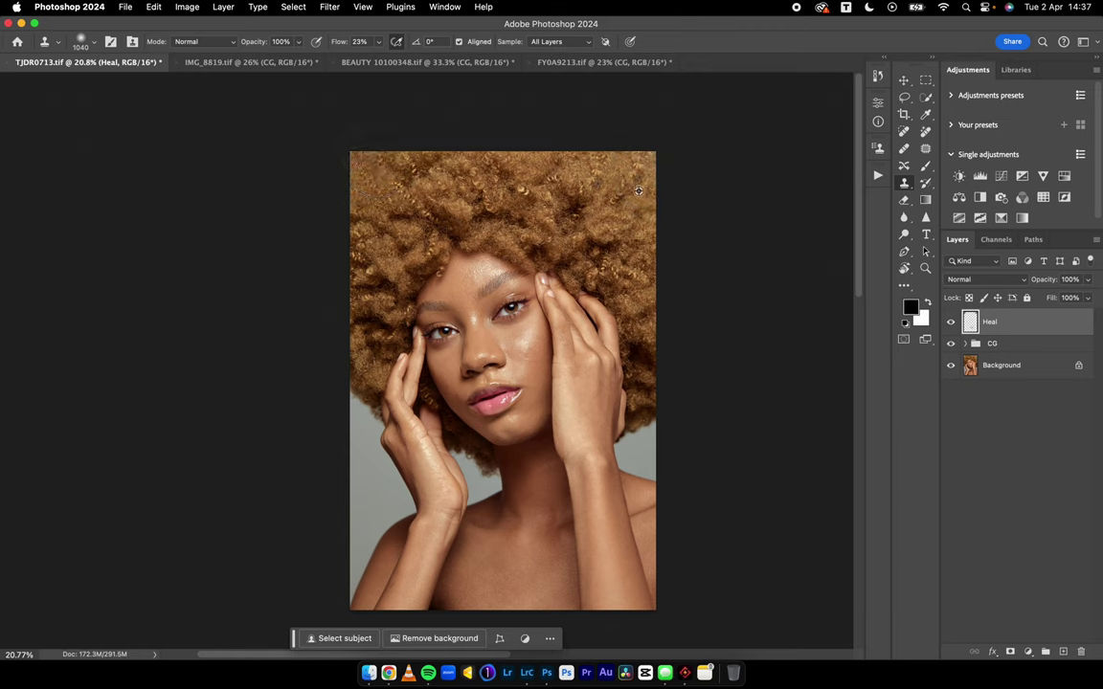
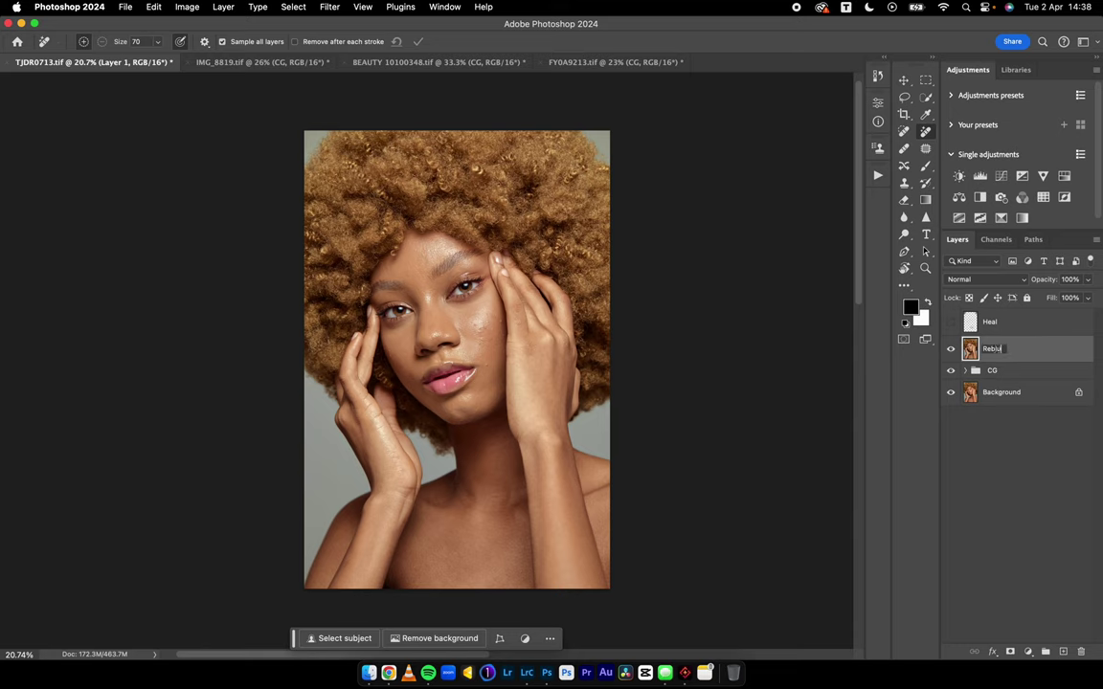
Step: Name the layer above the CG group Reblum and create a duplicate of it named Reblum Fashion
key(Return)
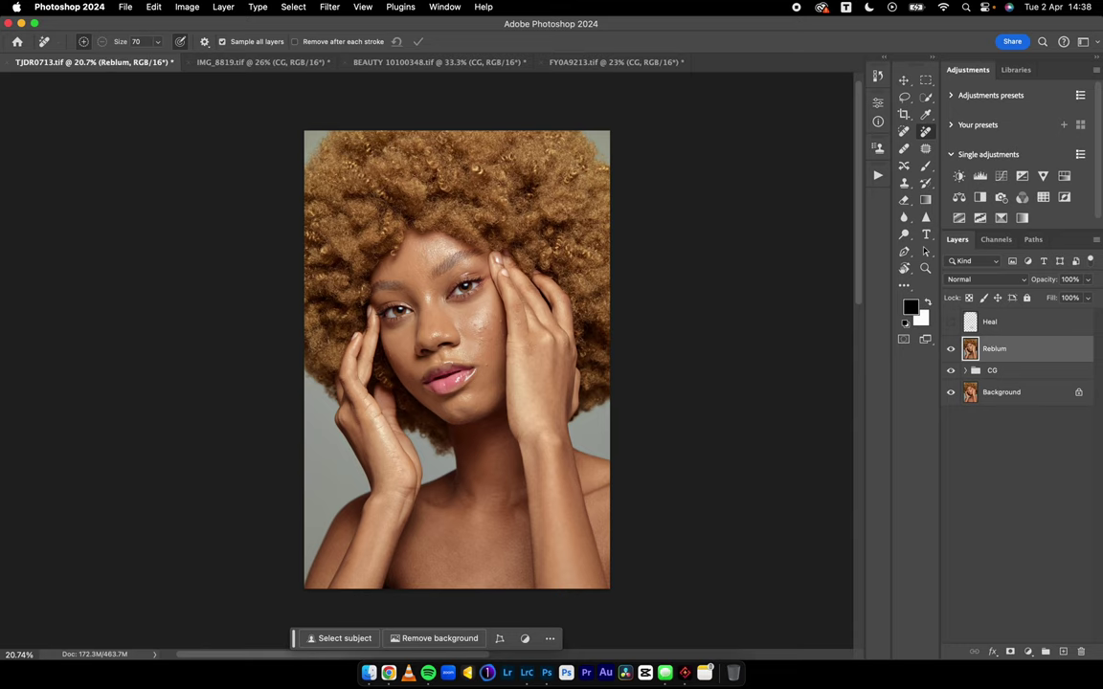
key(super+j)
double_click(1022, 348)
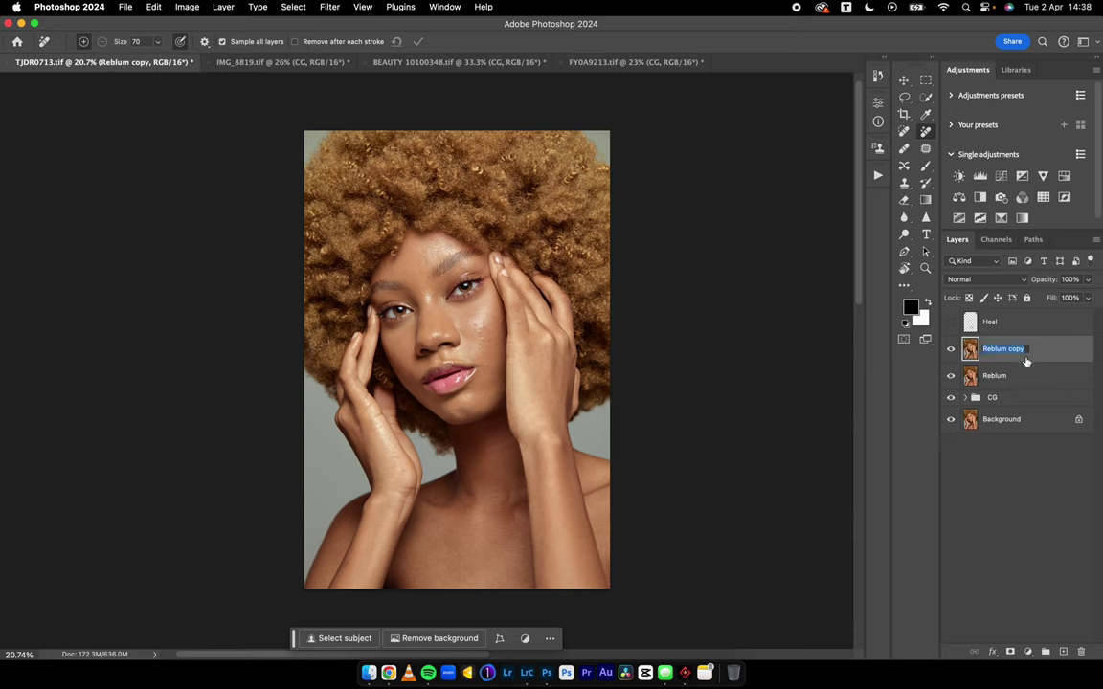
click(1025, 349)
key(BackSpace)
text(Fashion)
key(Return)
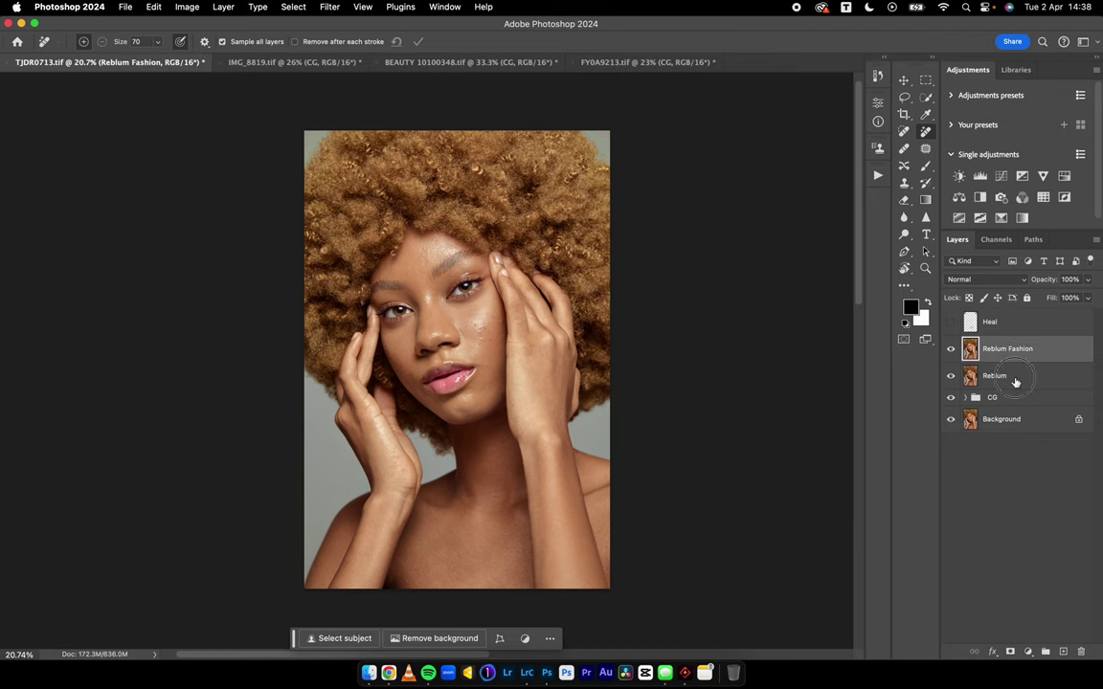
Step: Rename the original Reblum layer beneath the duplicate to Reblum Natural
double_click(1013, 378)
key(Escape)
double_click(995, 375)
click(1009, 375)
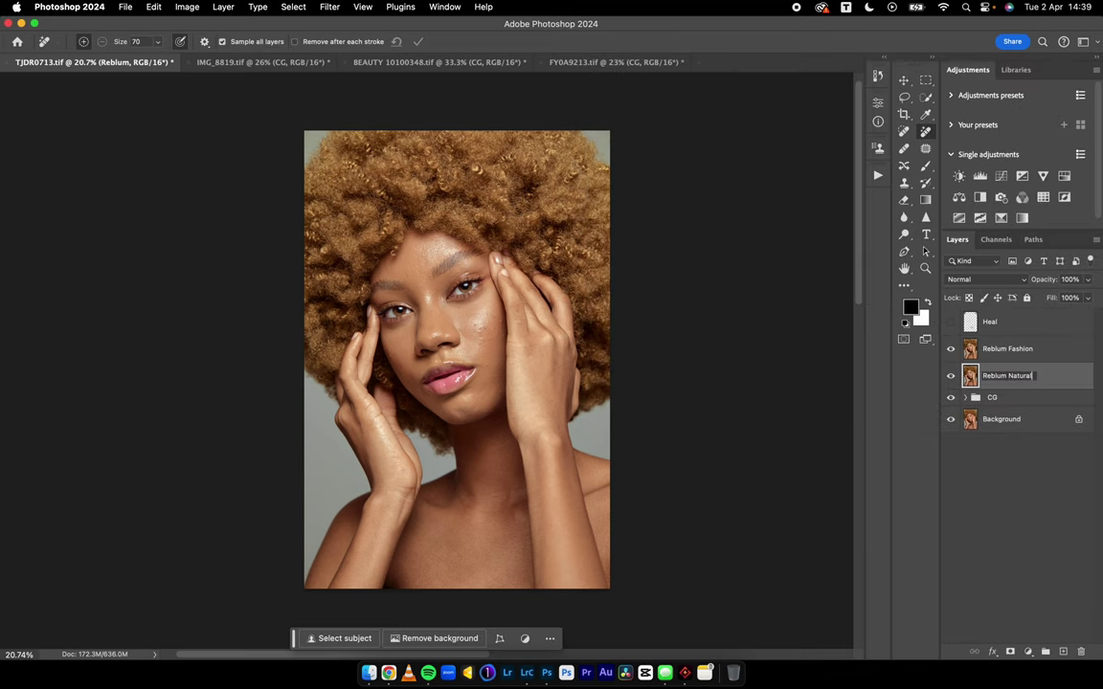
text(Natural)
key(Return)
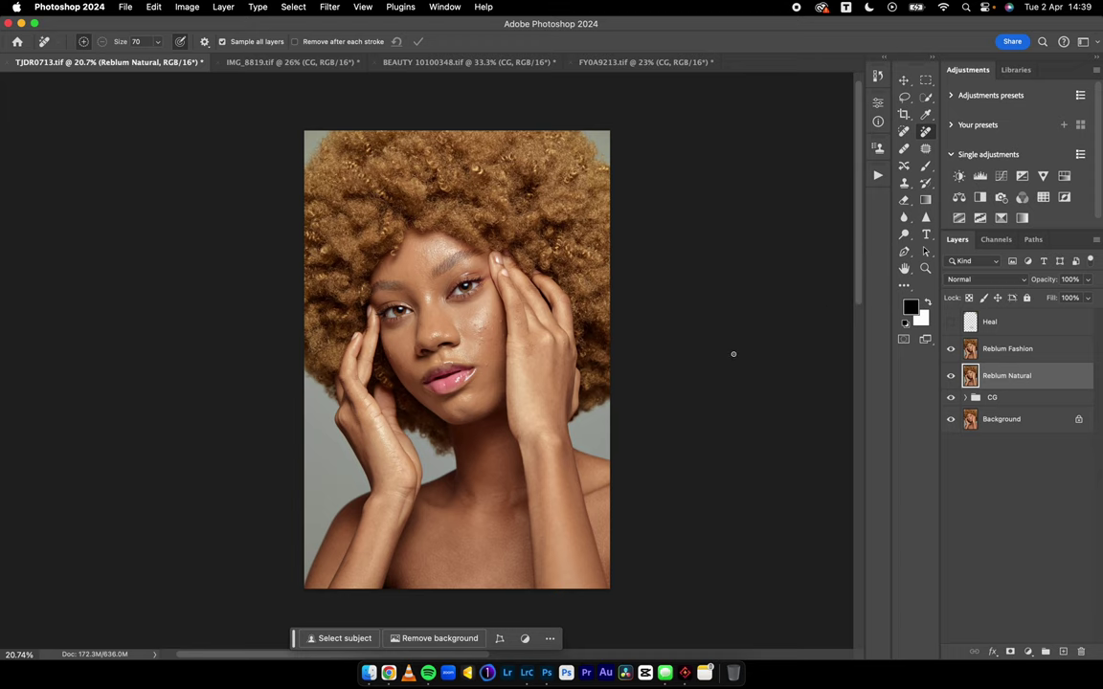
Step: Open the Reblum filter on the Reblum Natural layer and enlarge its window to fill the screen
click(329, 6)
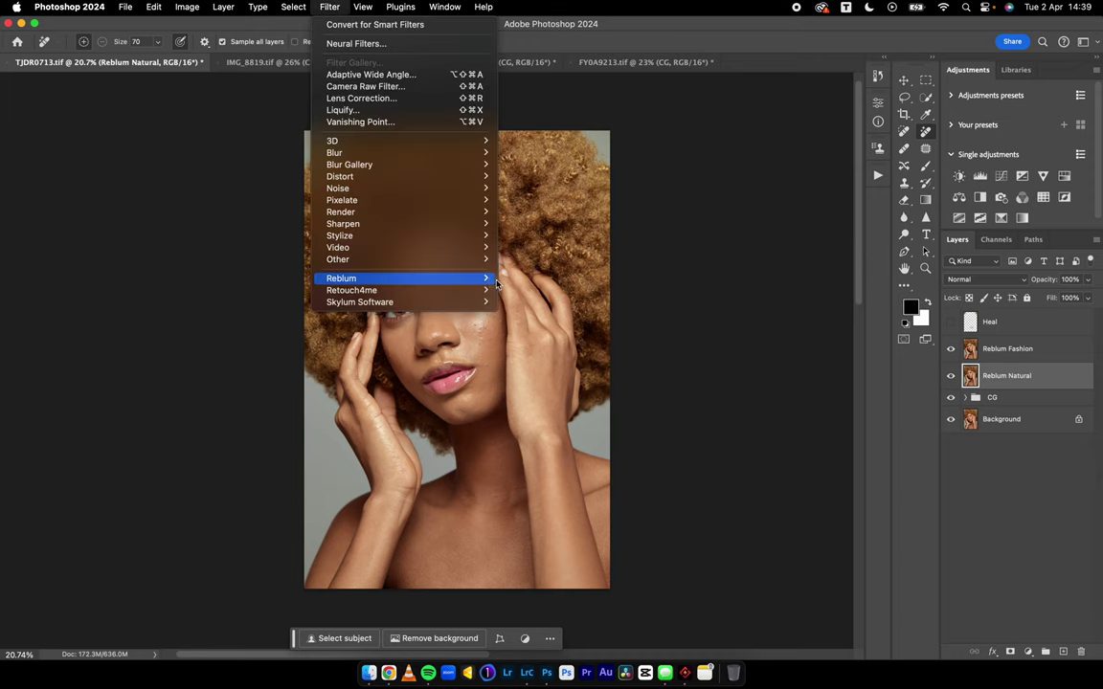
mouse_move(484, 278)
click(530, 288)
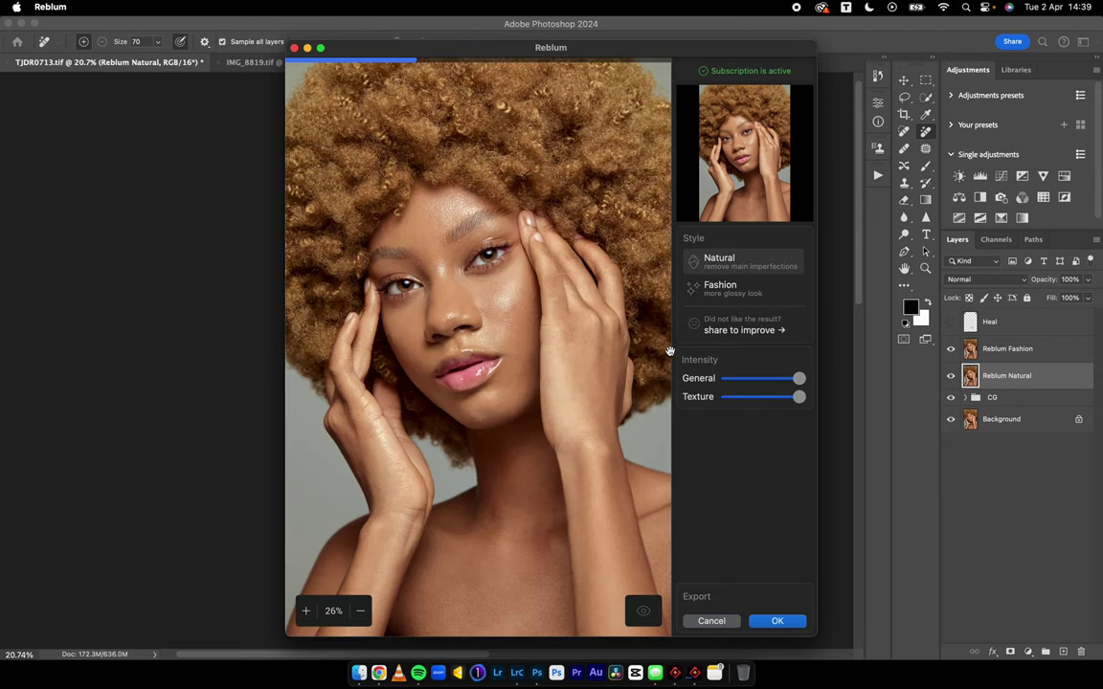
drag(582, 45, 565, 50)
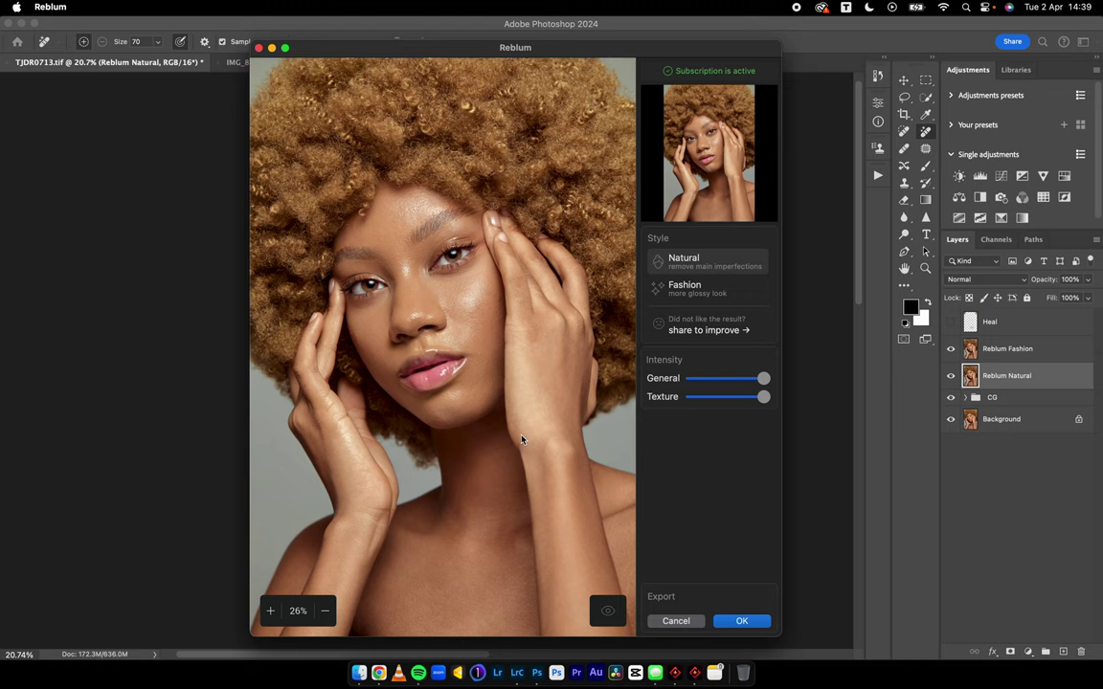
double_click(468, 46)
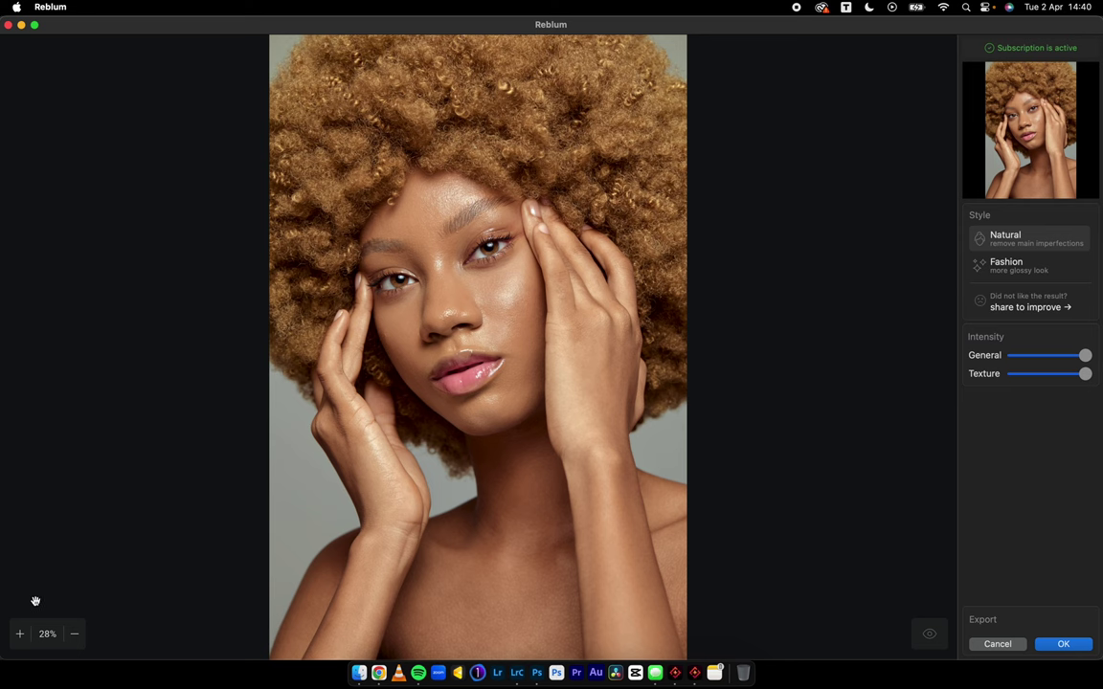
Step: Compare the Natural retouch on the face with the original portrait at 62% zoom
click(19, 633)
click(20, 631)
scroll(381, 369, up, 3)
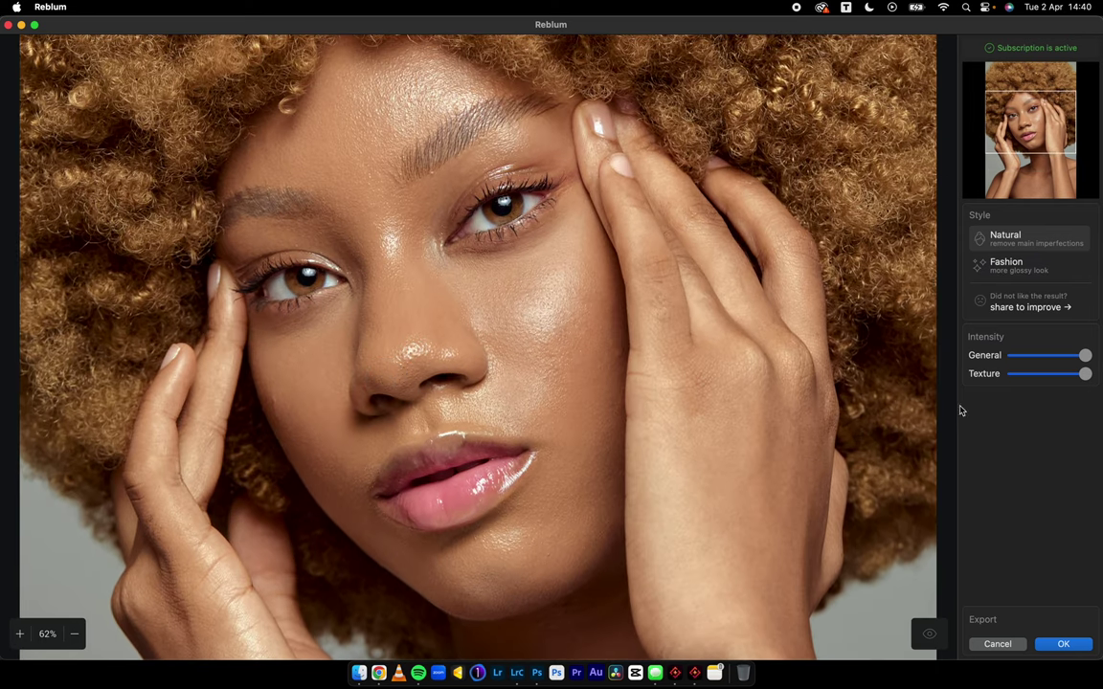
click(929, 634)
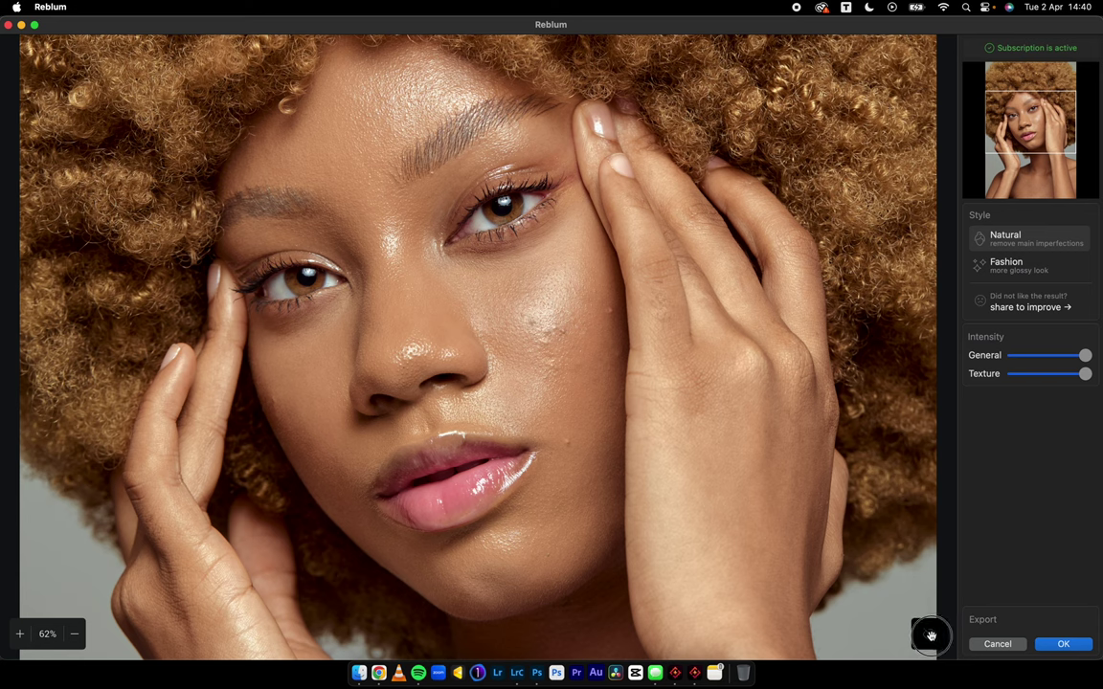
click(928, 634)
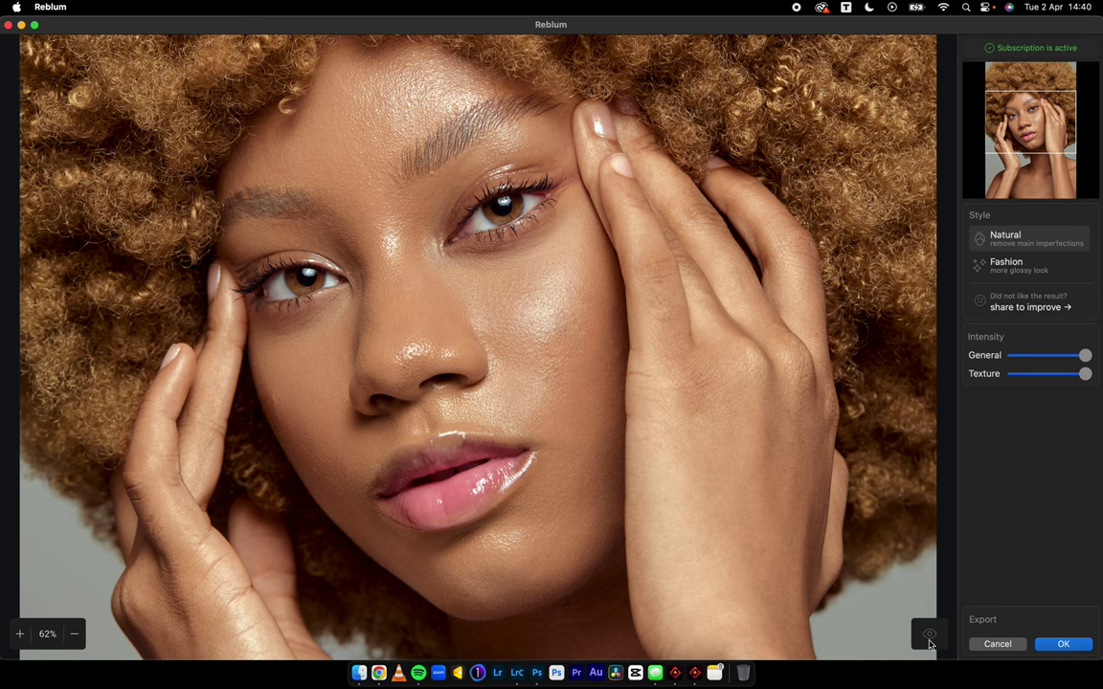
click(929, 635)
click(927, 633)
click(929, 637)
Step: Inspect the skin around the cheek, nose and lips at 100% zoom, with and without the Natural retouch
click(18, 636)
drag(673, 267, 371, 391)
click(930, 632)
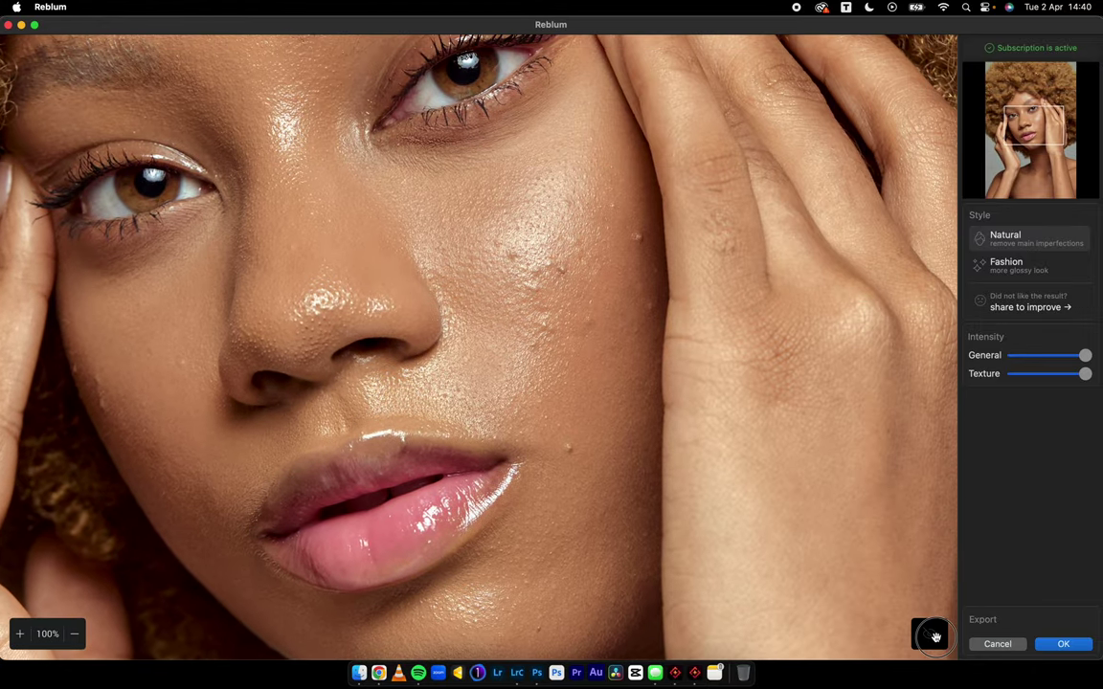
click(930, 634)
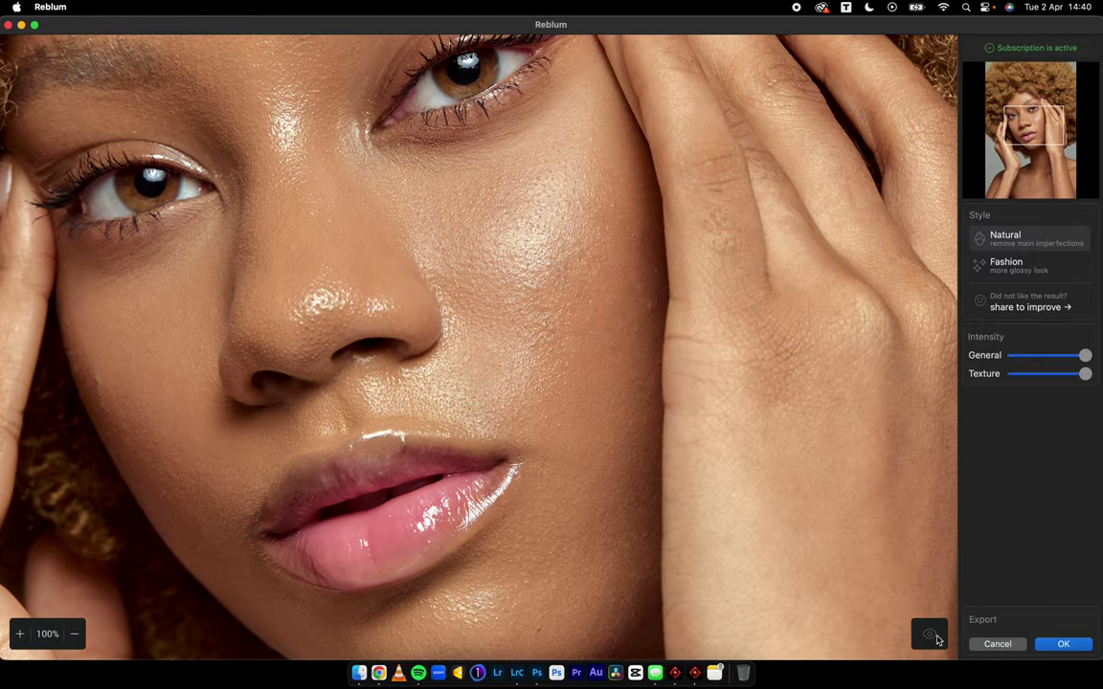
click(928, 633)
click(929, 634)
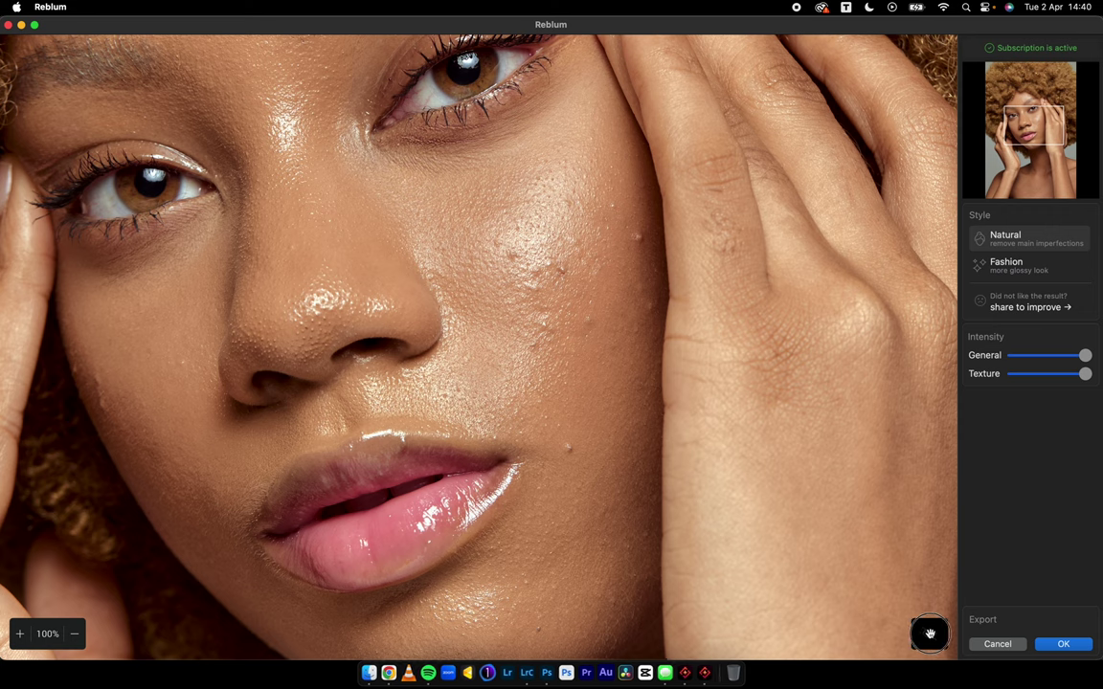
click(929, 635)
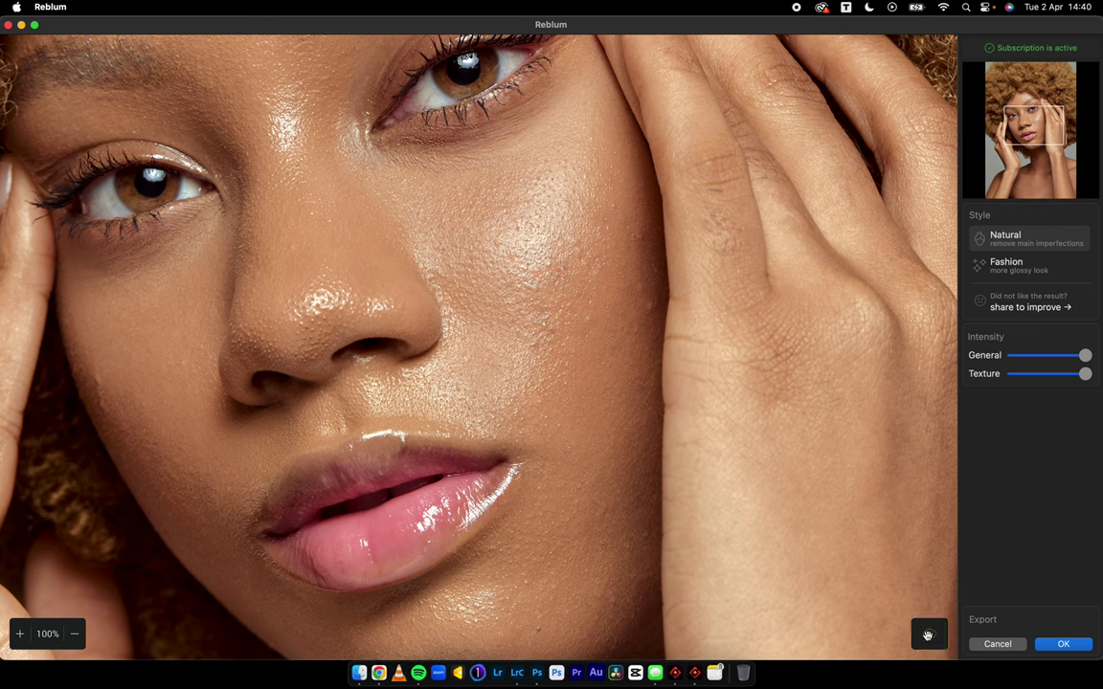
Step: Compare the whole portrait with and without the Natural retouch and apply it to the Reblum Natural layer
click(76, 634)
click(77, 636)
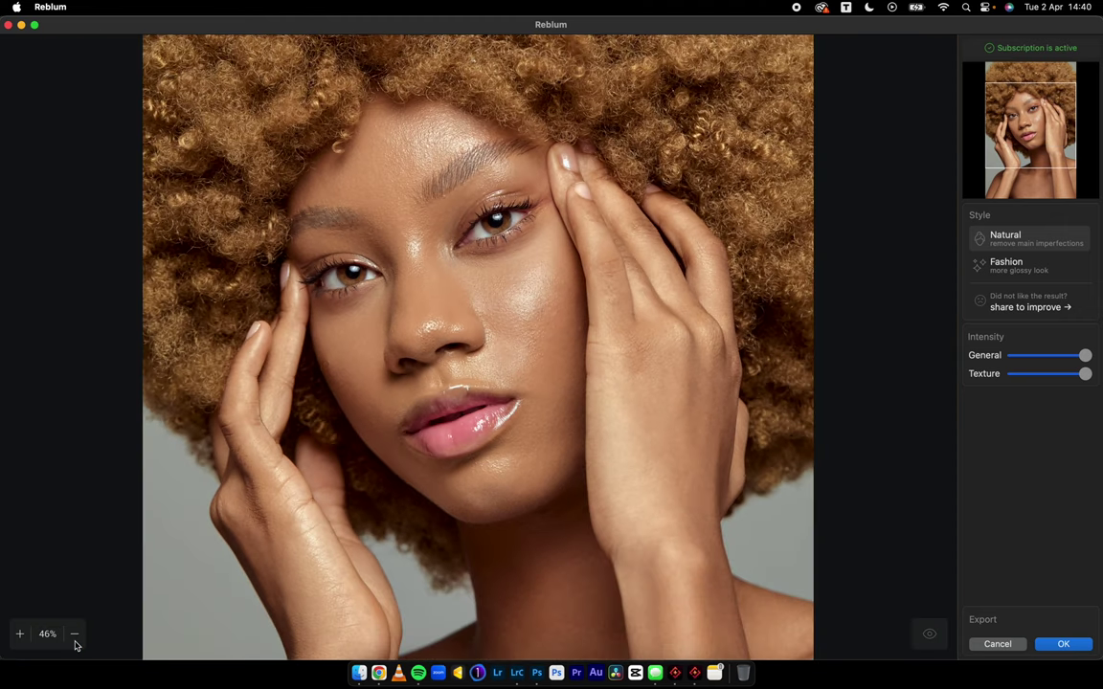
click(75, 636)
drag(581, 468, 562, 352)
click(73, 633)
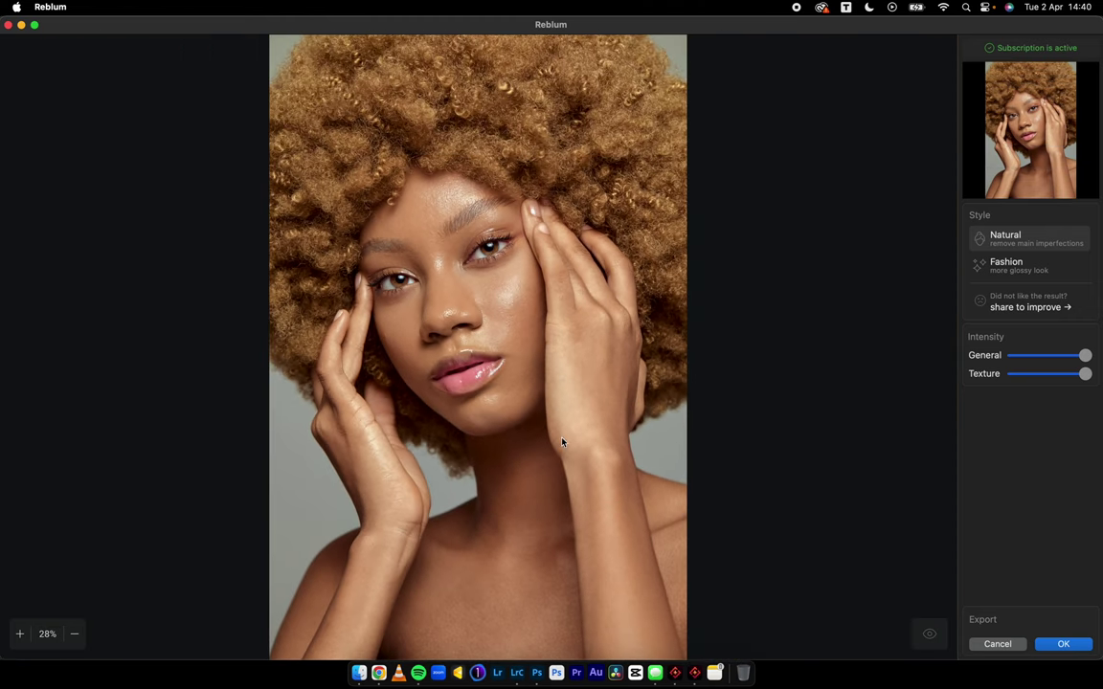
click(928, 637)
click(929, 636)
click(930, 635)
click(934, 636)
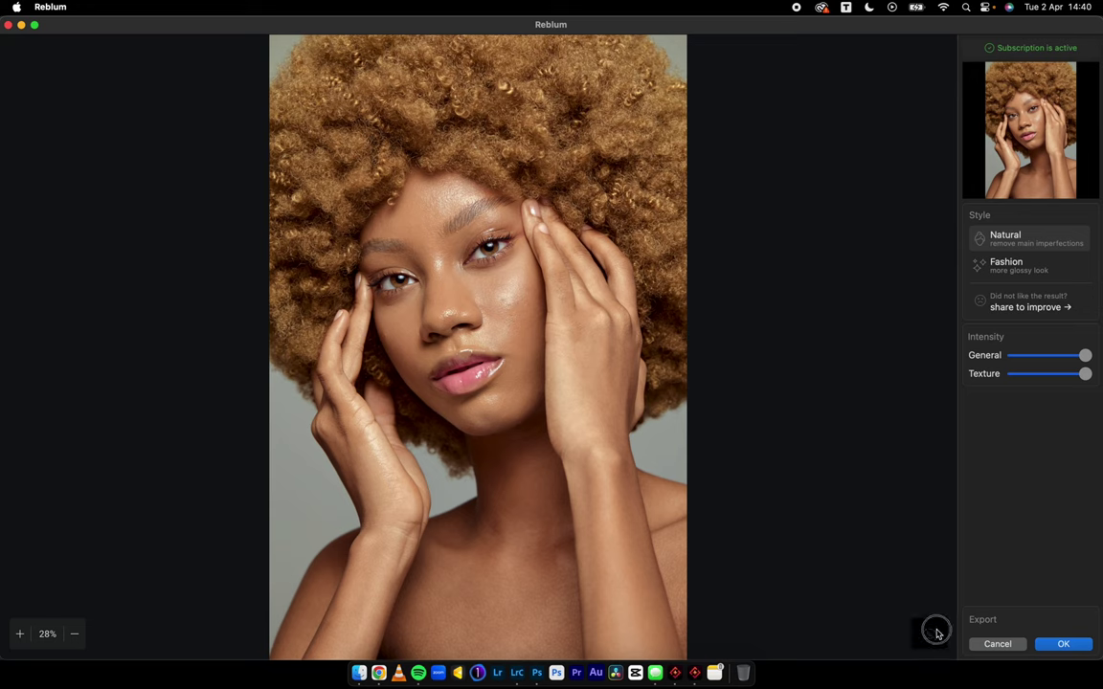
click(933, 636)
click(932, 636)
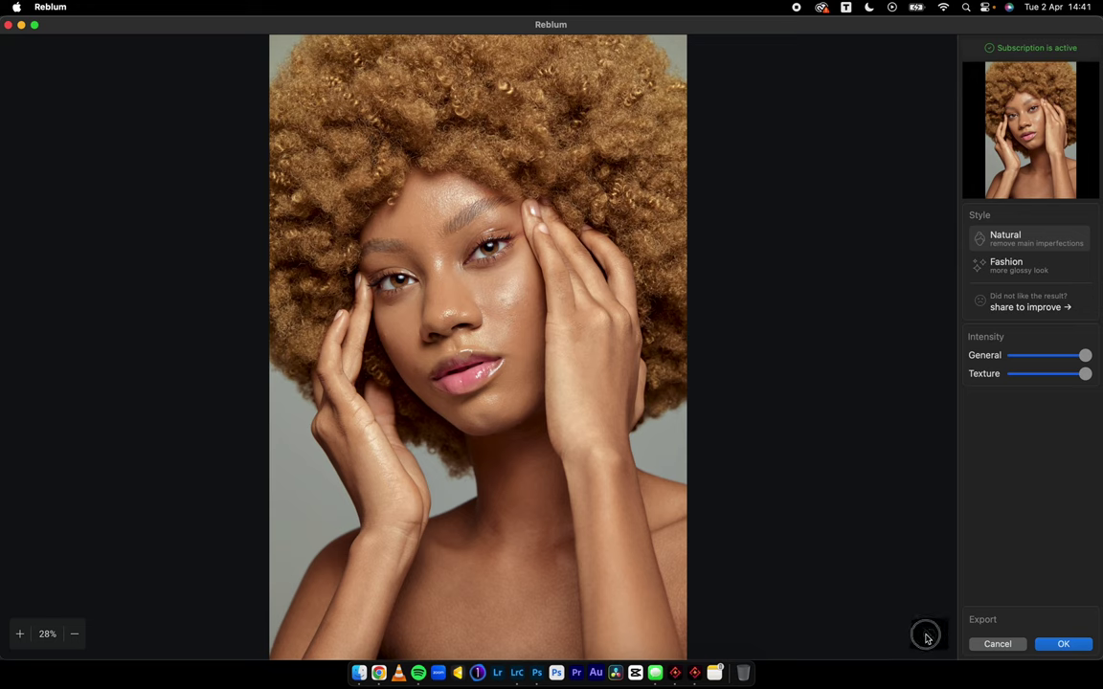
click(927, 637)
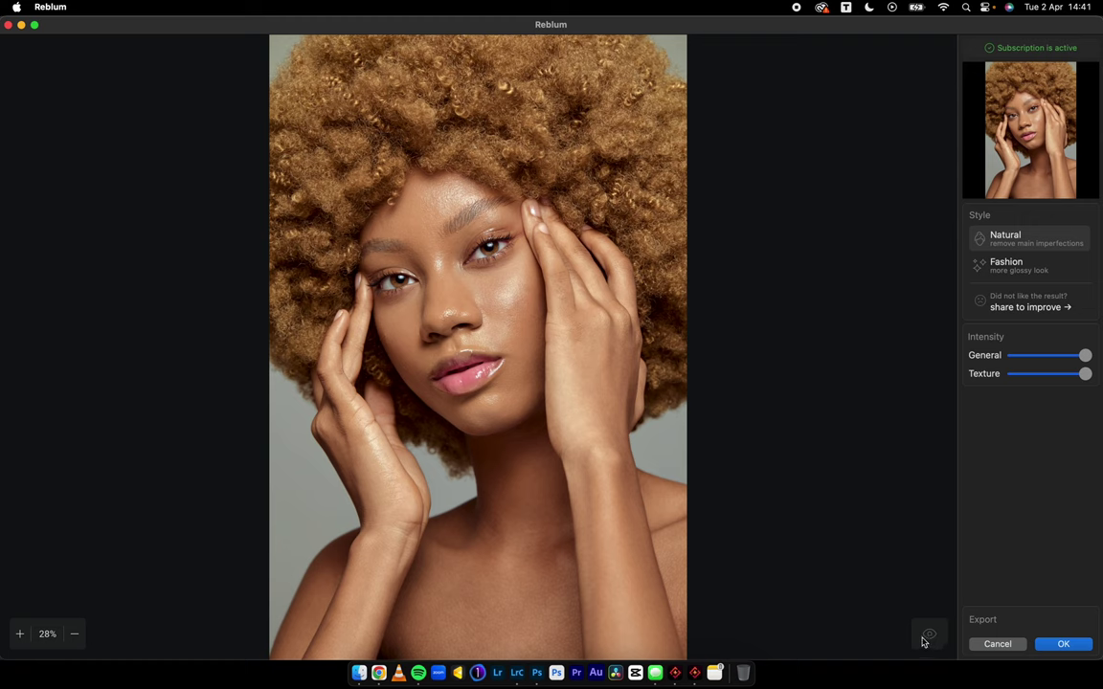
click(1060, 646)
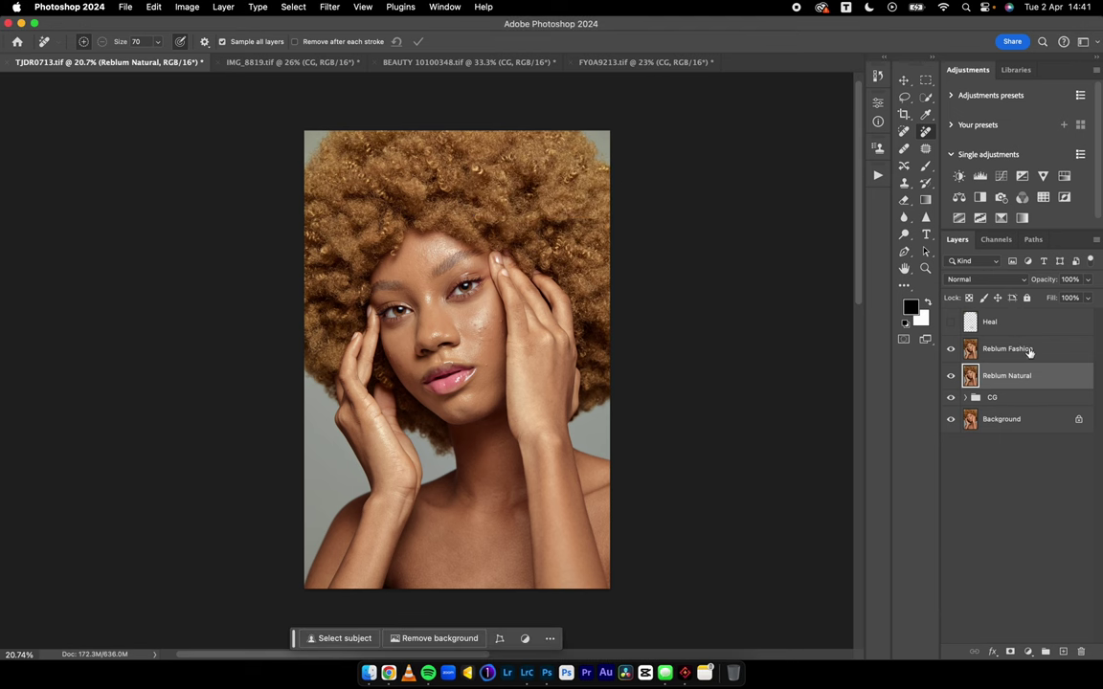
Step: Hide the Reblum Natural layer and open the Reblum filter on the Reblum Fashion layer with the Fashion style
click(1033, 352)
click(951, 375)
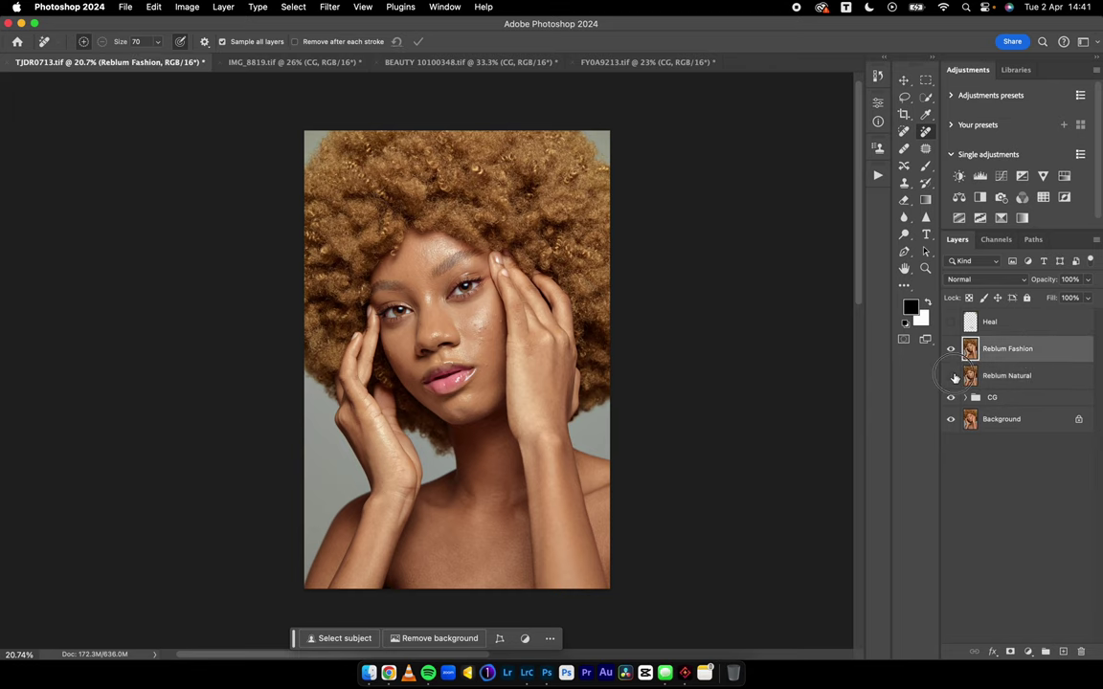
click(328, 7)
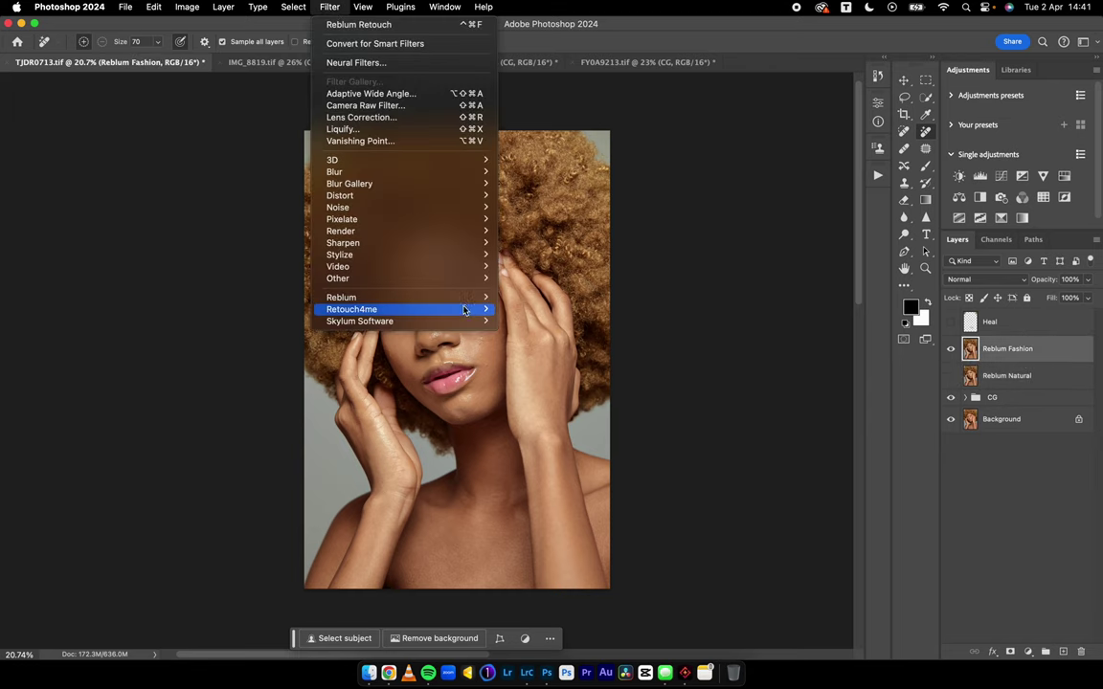
mouse_move(499, 301)
click(536, 297)
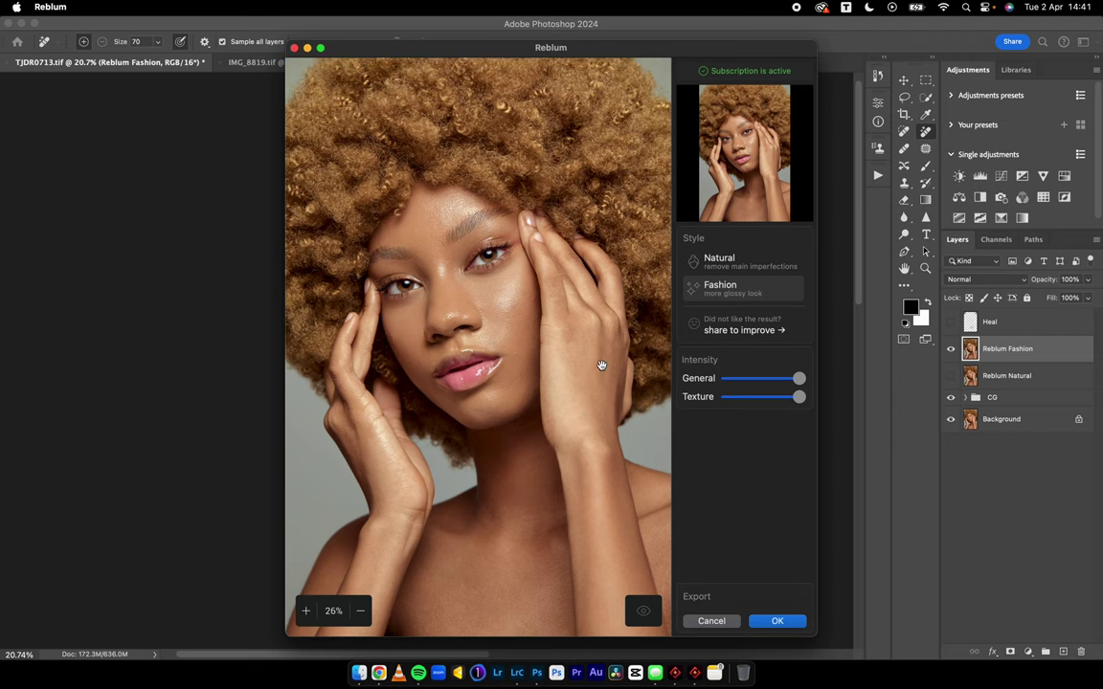
Step: Compare the Fashion retouch on the face with the original at 58% zoom
click(306, 611)
click(306, 611)
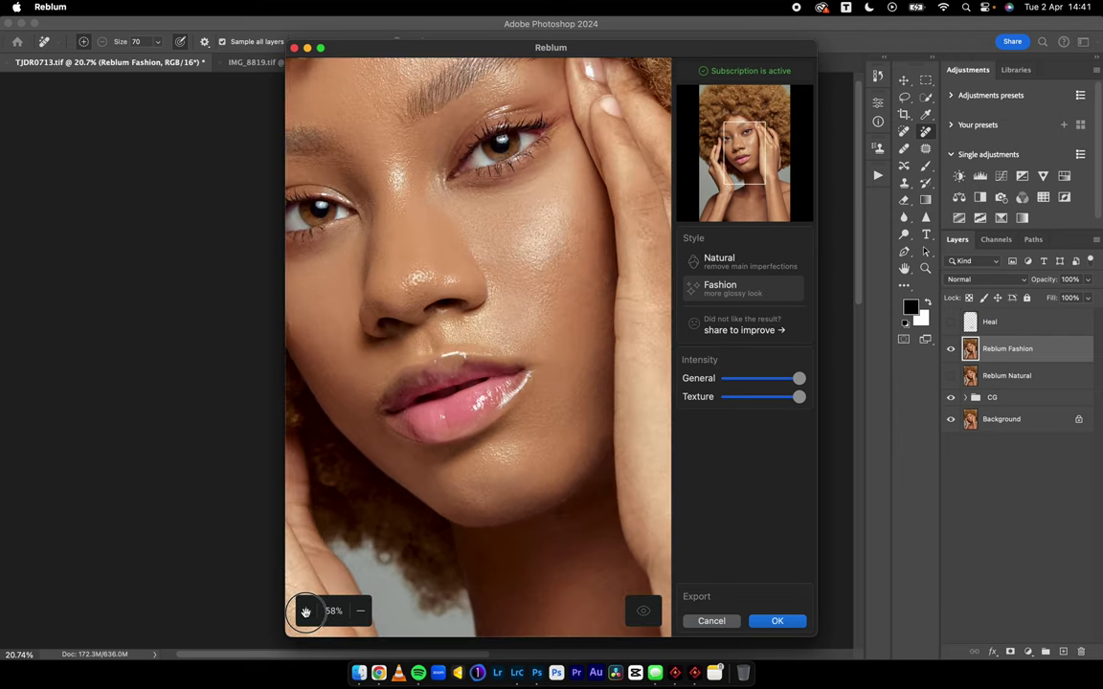
drag(525, 298, 564, 383)
click(643, 612)
click(643, 612)
click(644, 614)
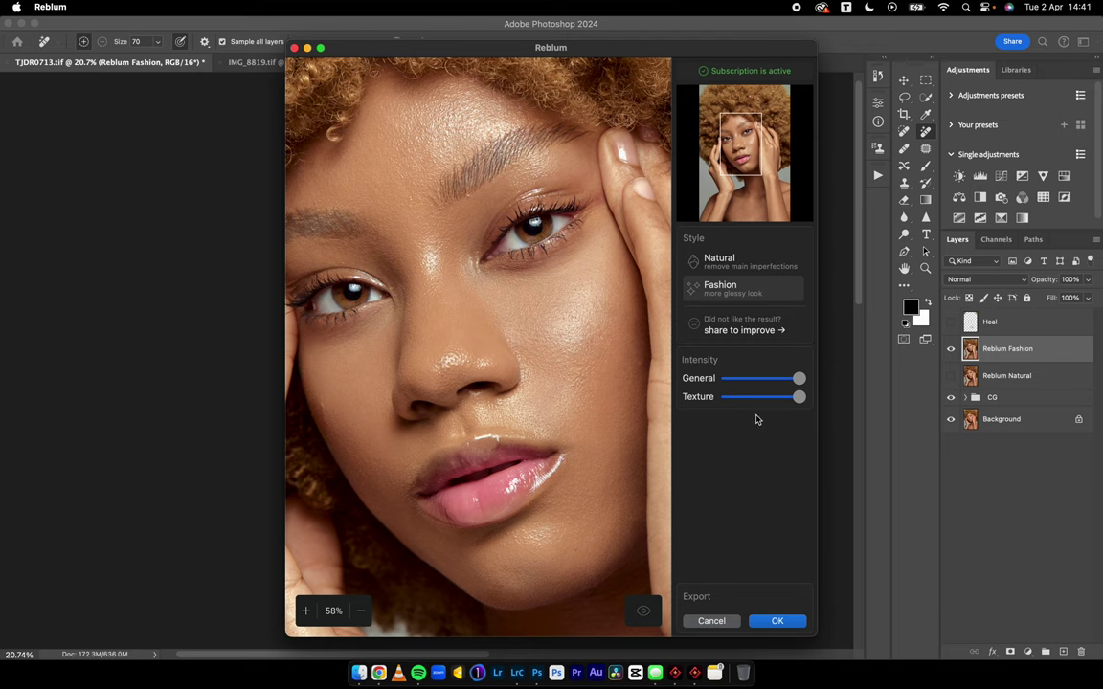
Step: Try the Fashion retouch with Texture intensity at its minimum and return it to the maximum
scroll(551, 387, right, 3)
scroll(552, 387, down, 2)
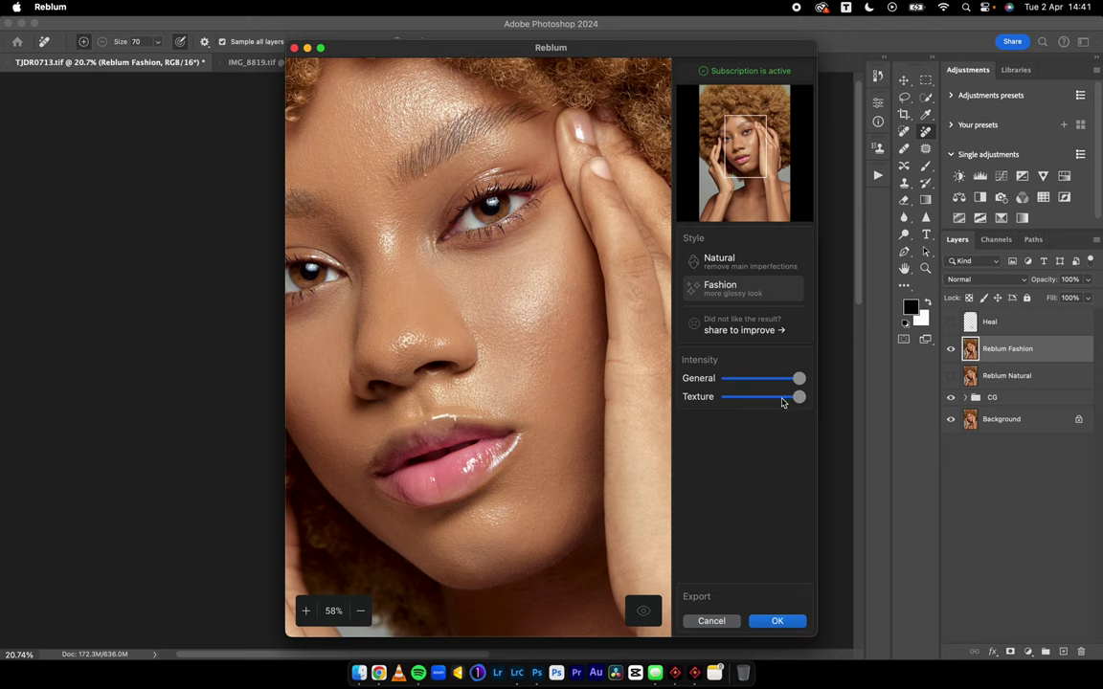
drag(800, 400, 696, 396)
drag(727, 397, 830, 384)
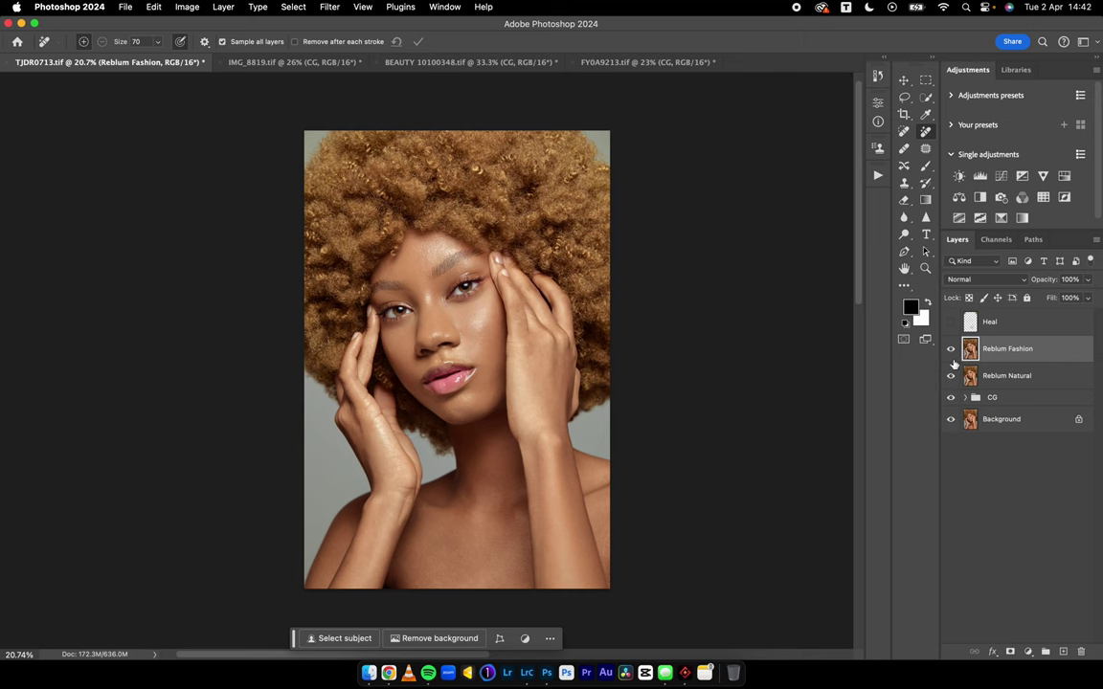
Step: Compare the unretouched portrait with the Reblum Natural and Reblum Fashion results by toggling the visibility of both layers
drag(951, 348, 951, 375)
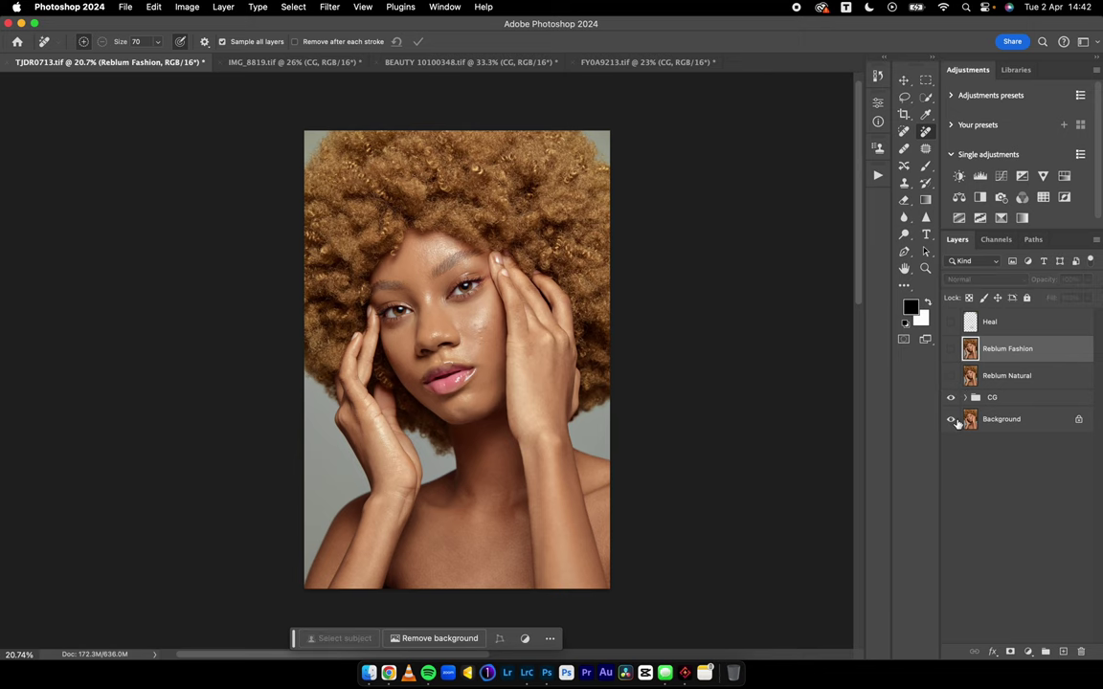
scroll(500, 332, up, 5)
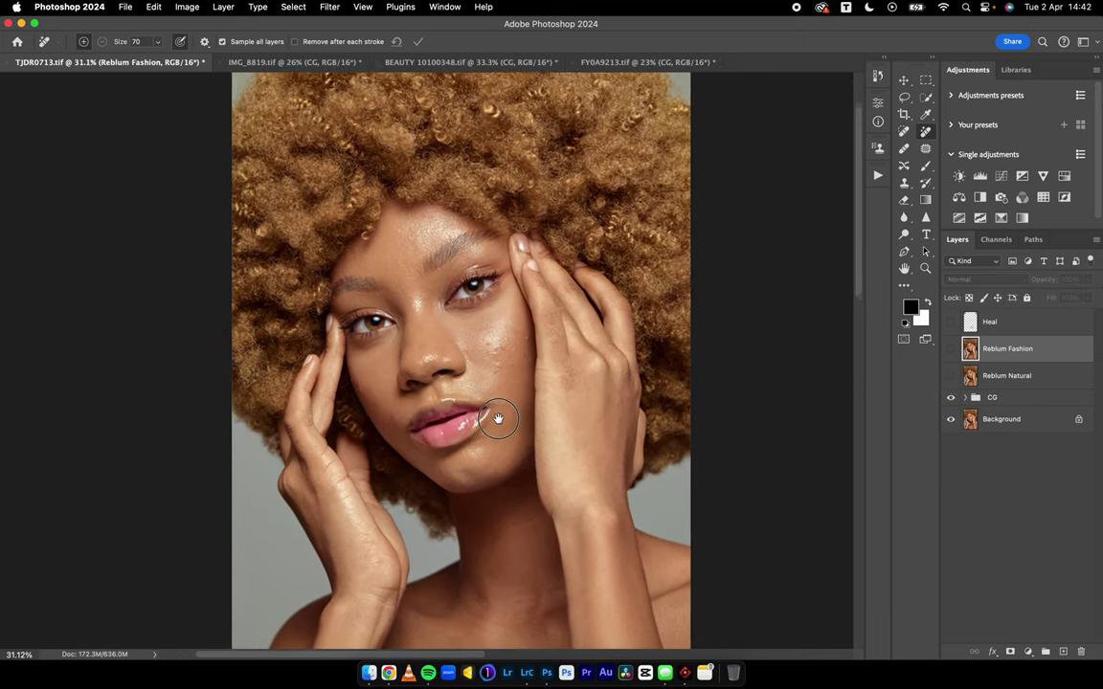
drag(498, 418, 490, 399)
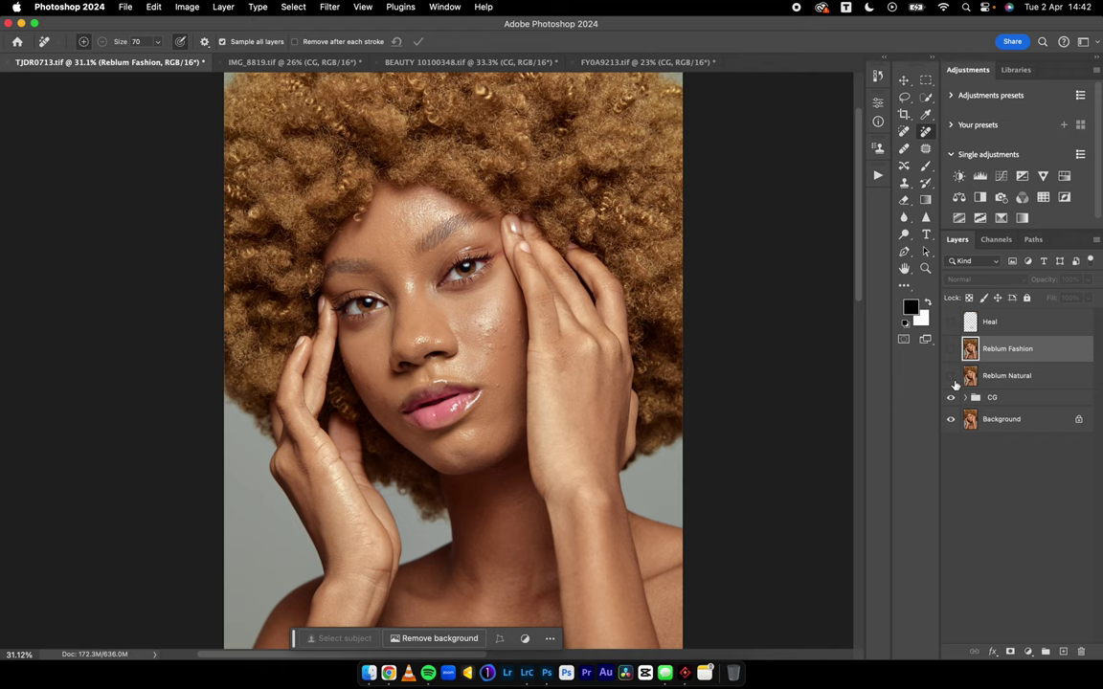
click(951, 377)
click(952, 350)
click(950, 351)
click(951, 350)
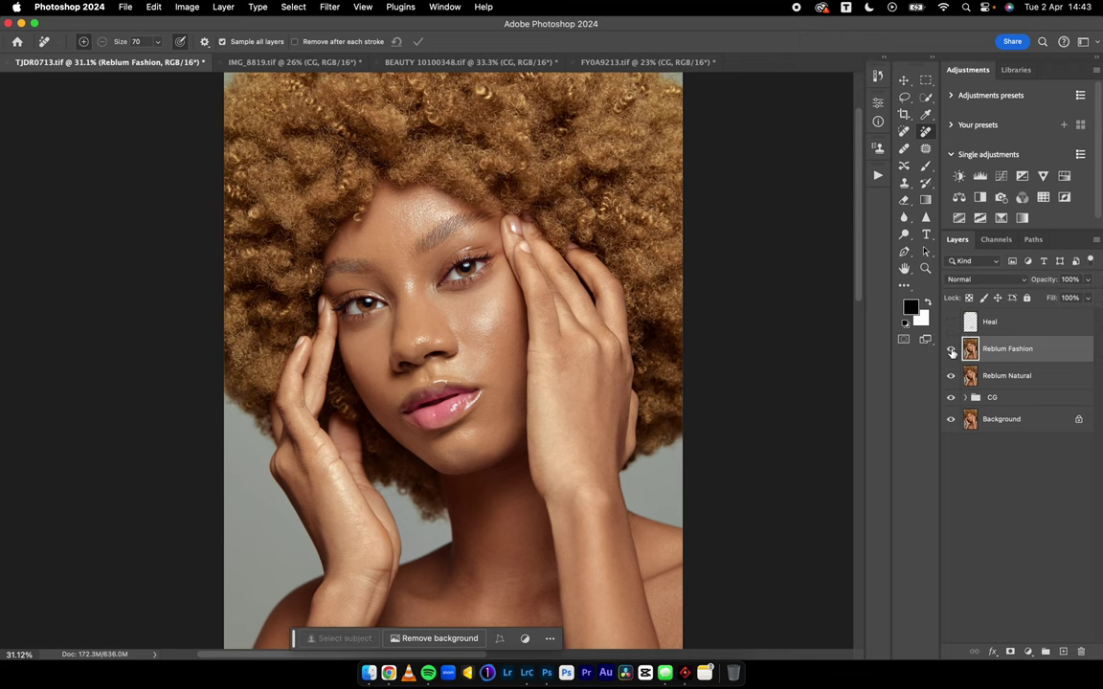
scroll(578, 436, down, 3)
scroll(574, 402, down, 1)
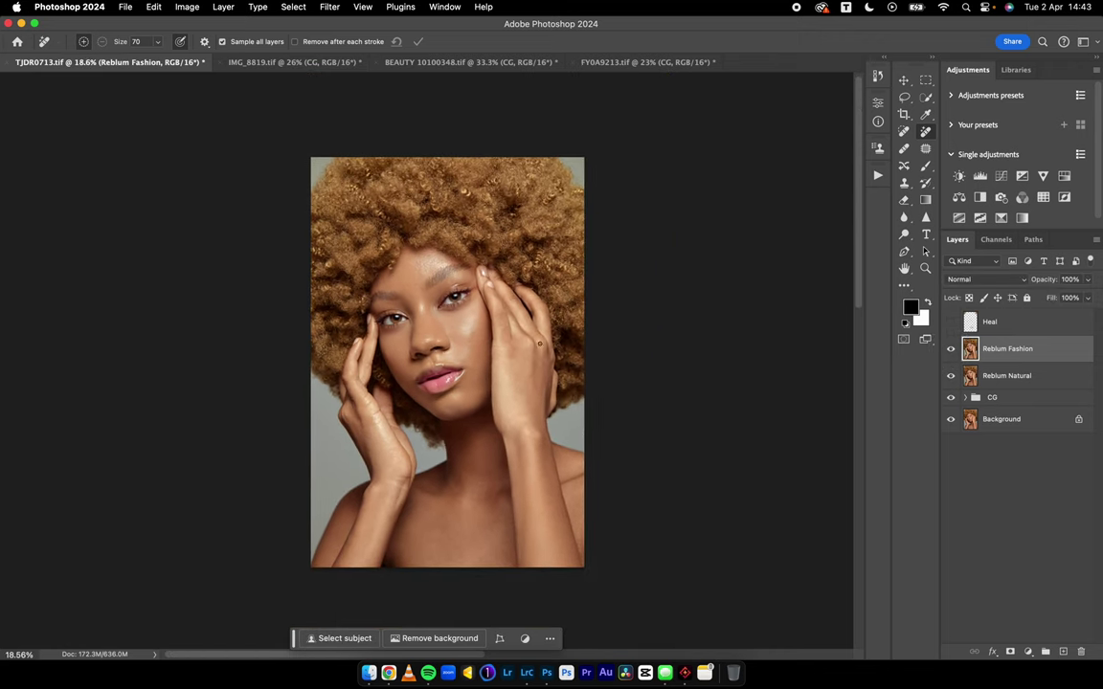
Step: Look through the other open portraits and switch to the document IMG_8819.tif
click(297, 67)
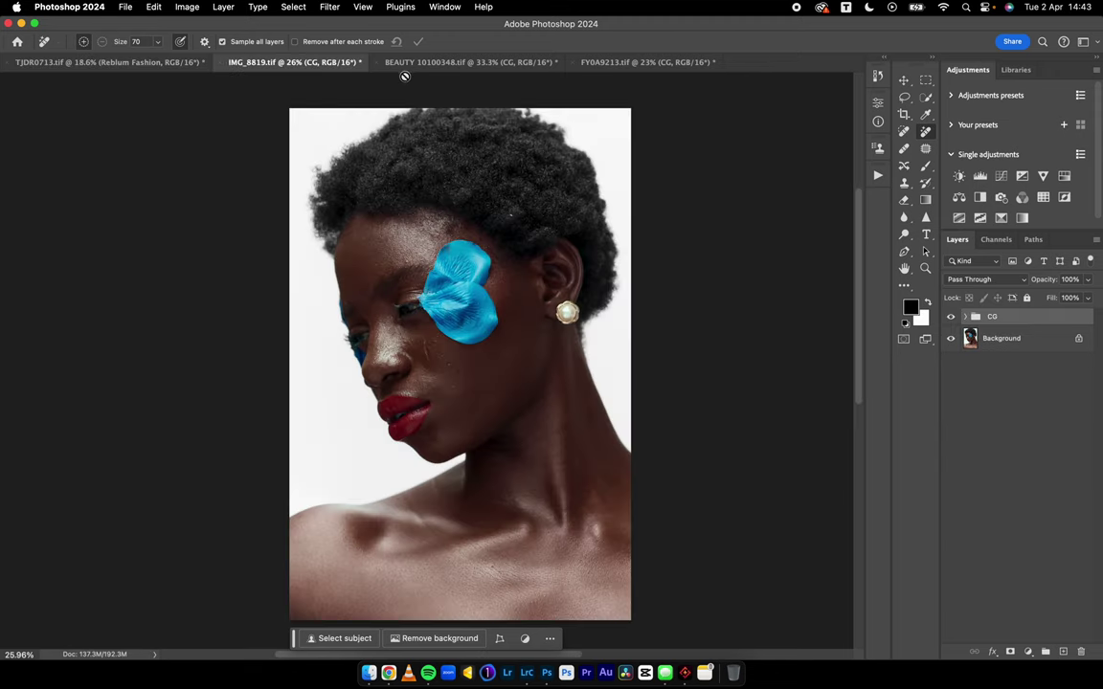
click(487, 66)
click(635, 64)
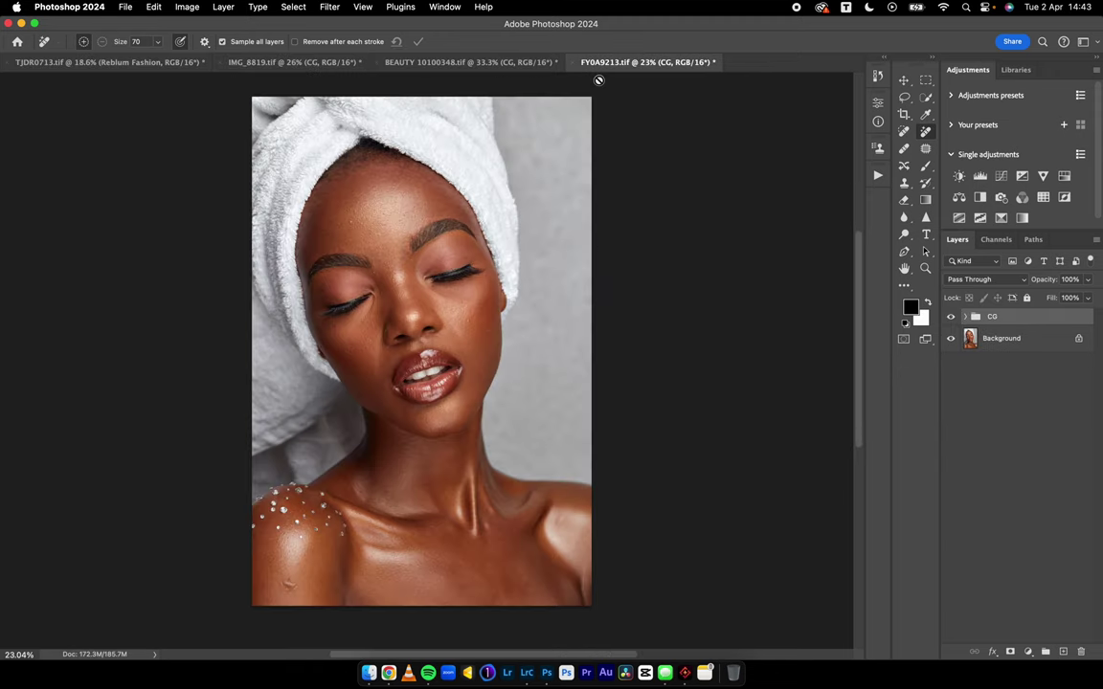
click(302, 65)
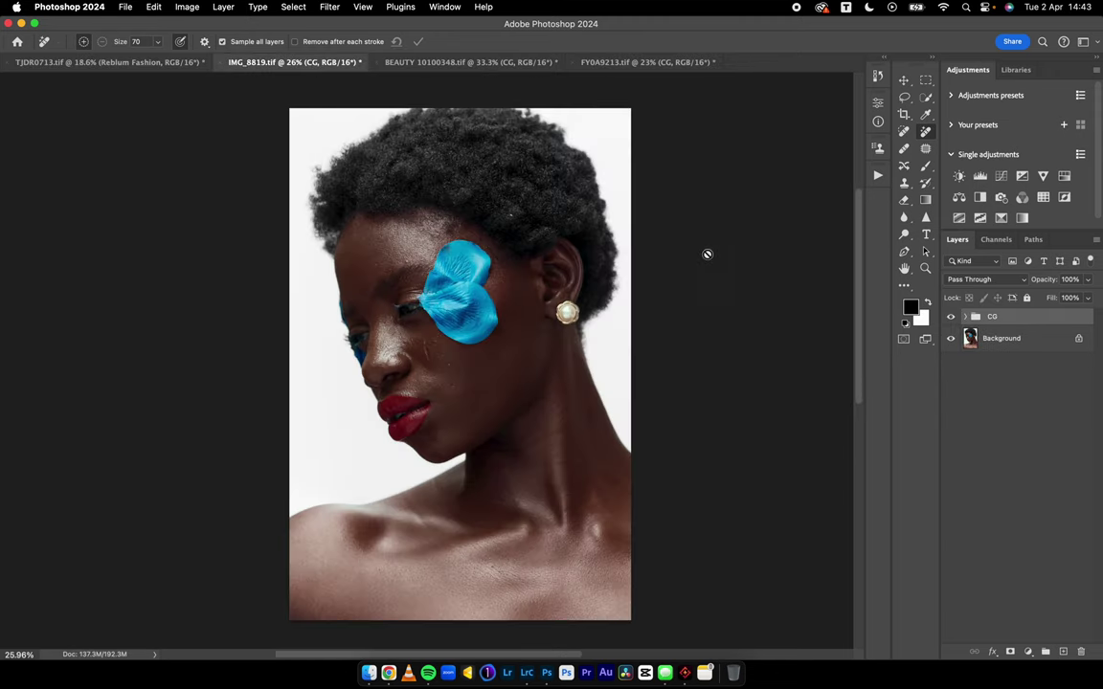
Step: Examine the CG group's adjustment layers and compare the portrait with and without its color grading
click(952, 316)
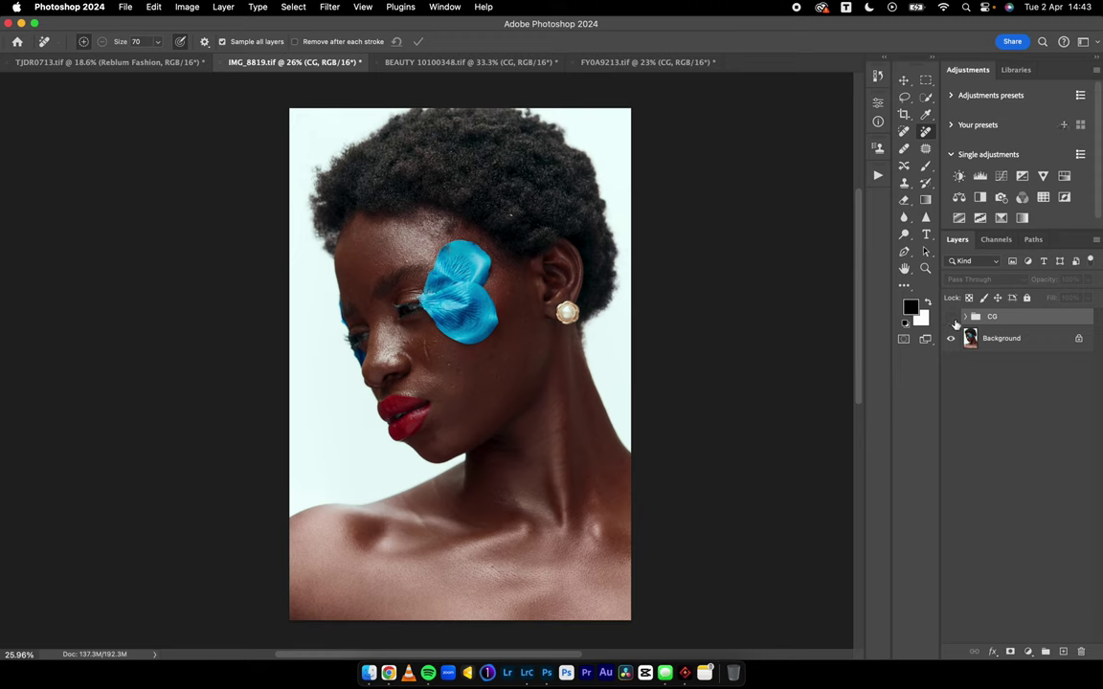
click(951, 317)
click(950, 317)
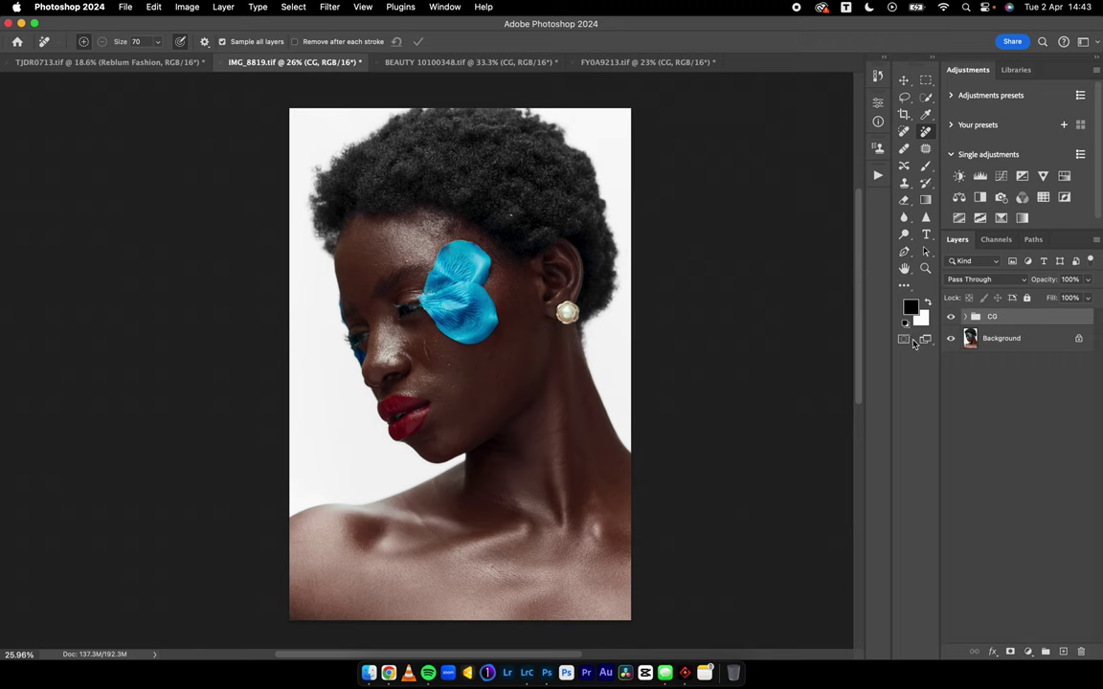
click(965, 317)
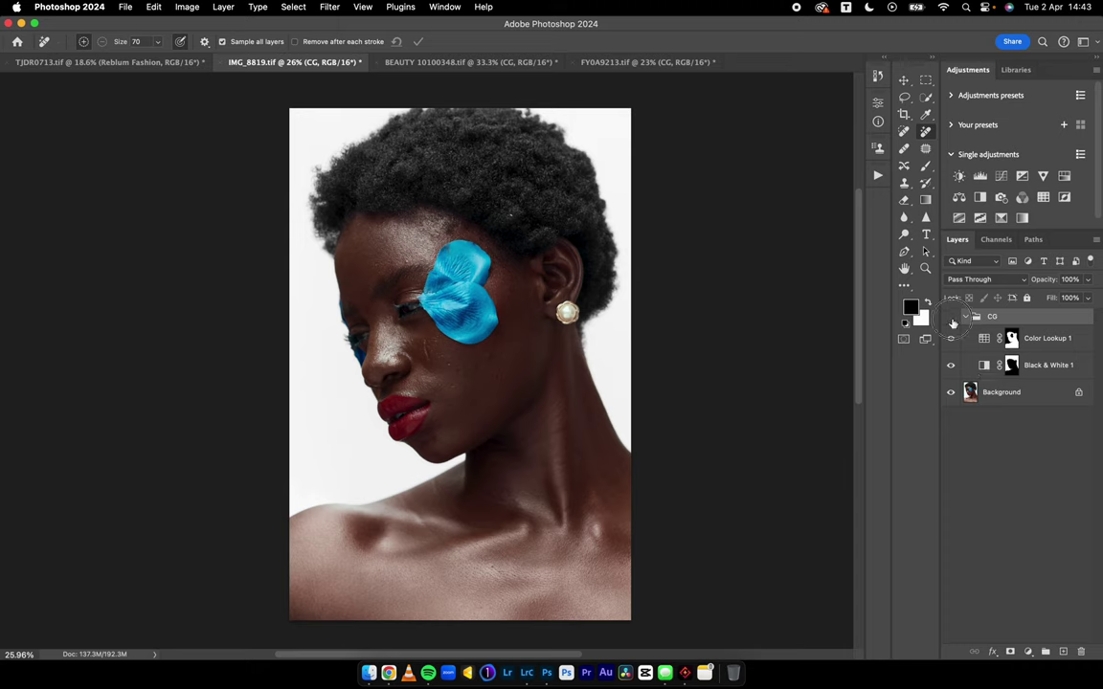
click(951, 319)
click(950, 318)
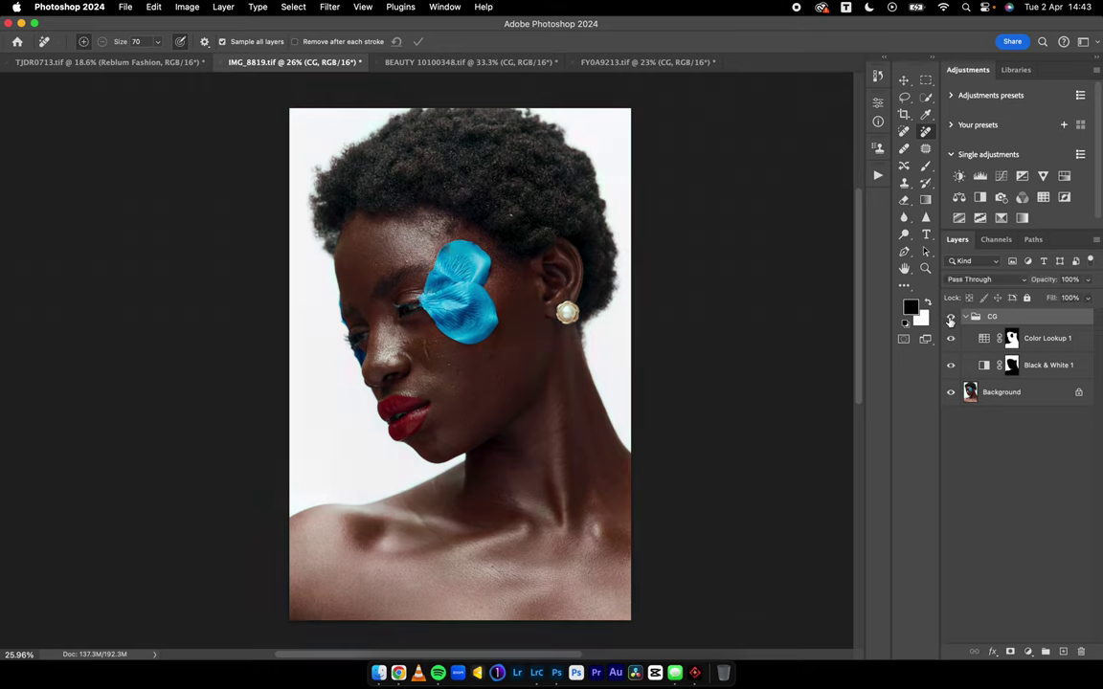
click(965, 319)
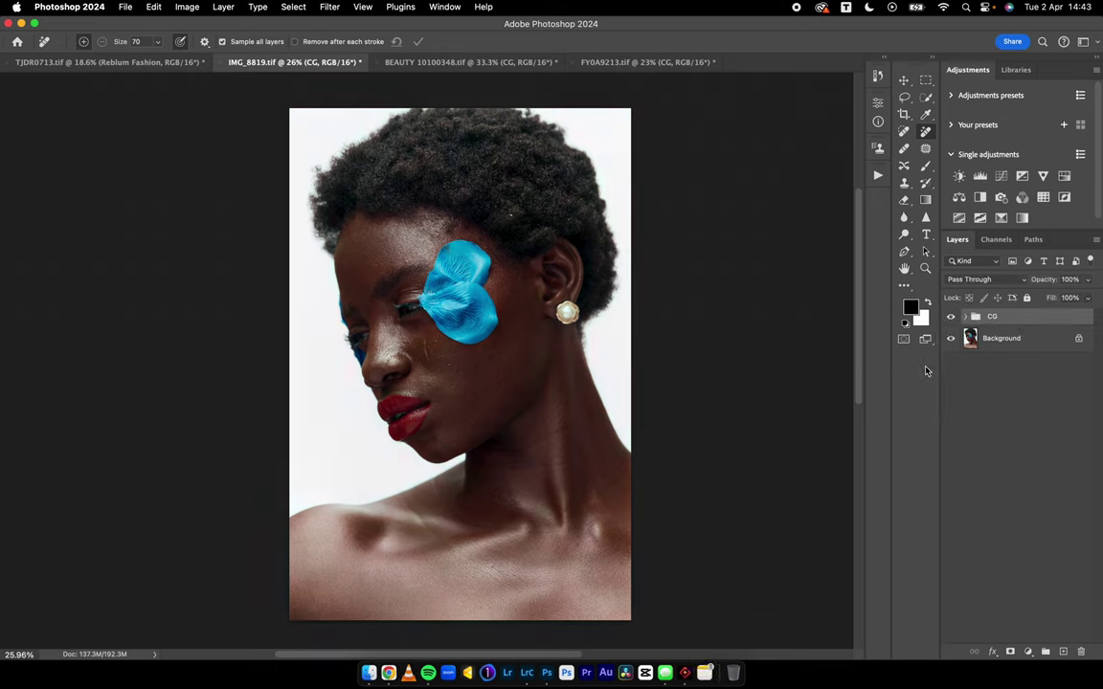
Step: Stamp all visible layers into a new layer above the CG group and name it Reblum
key(super+alt+shift+e)
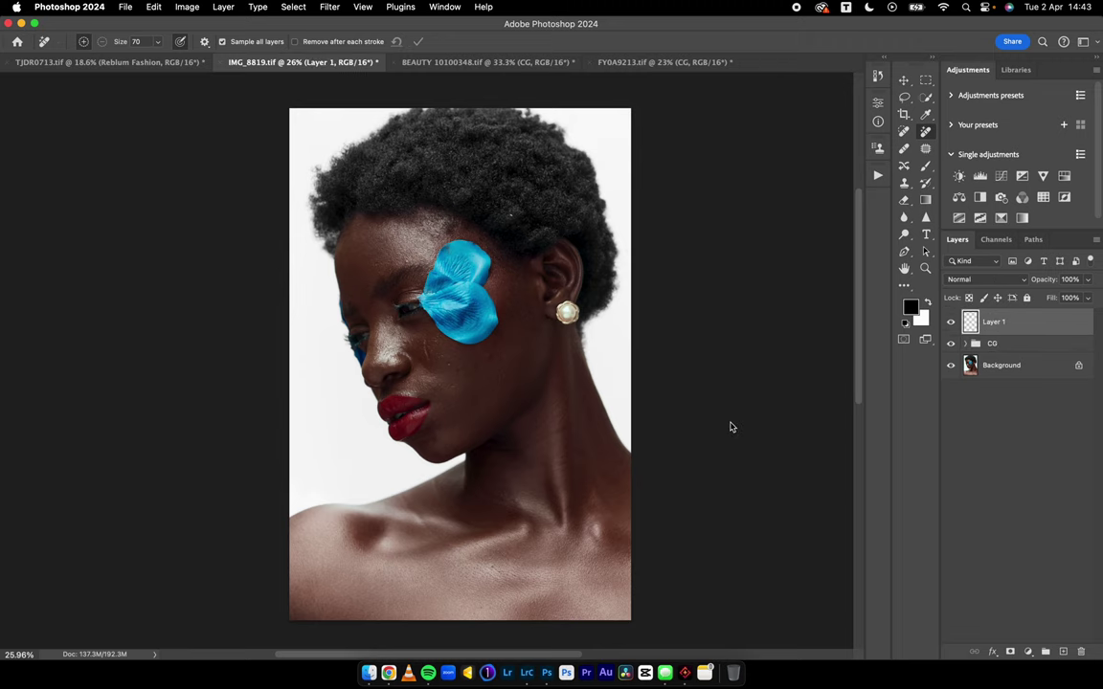
double_click(1015, 323)
click(1044, 117)
double_click(993, 323)
text(Reblum)
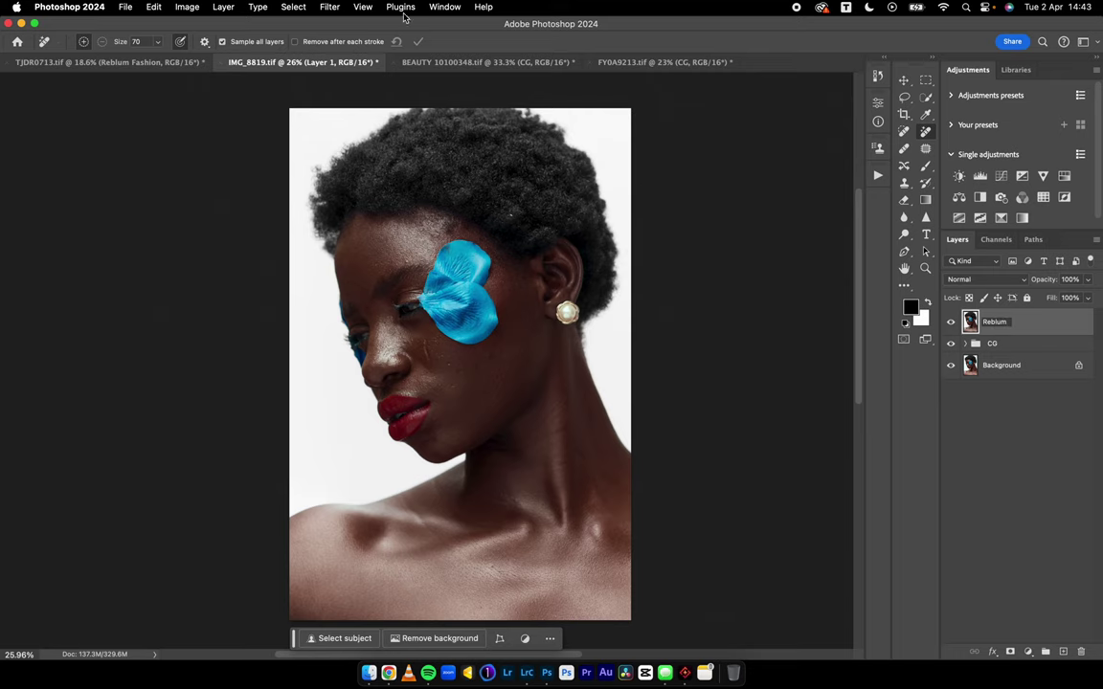
Step: Run the Reblum Retouch filter on the Reblum layer of IMG_8819.tif with the Fashion style
click(329, 6)
mouse_move(450, 278)
click(559, 298)
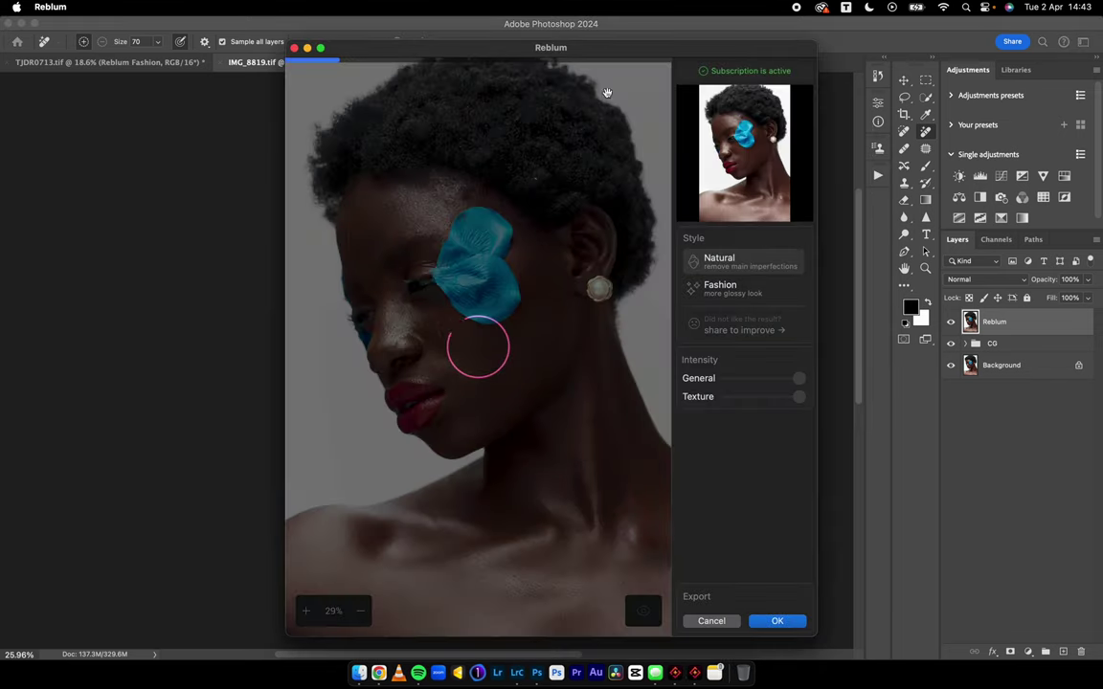
drag(610, 50, 827, 41)
click(943, 273)
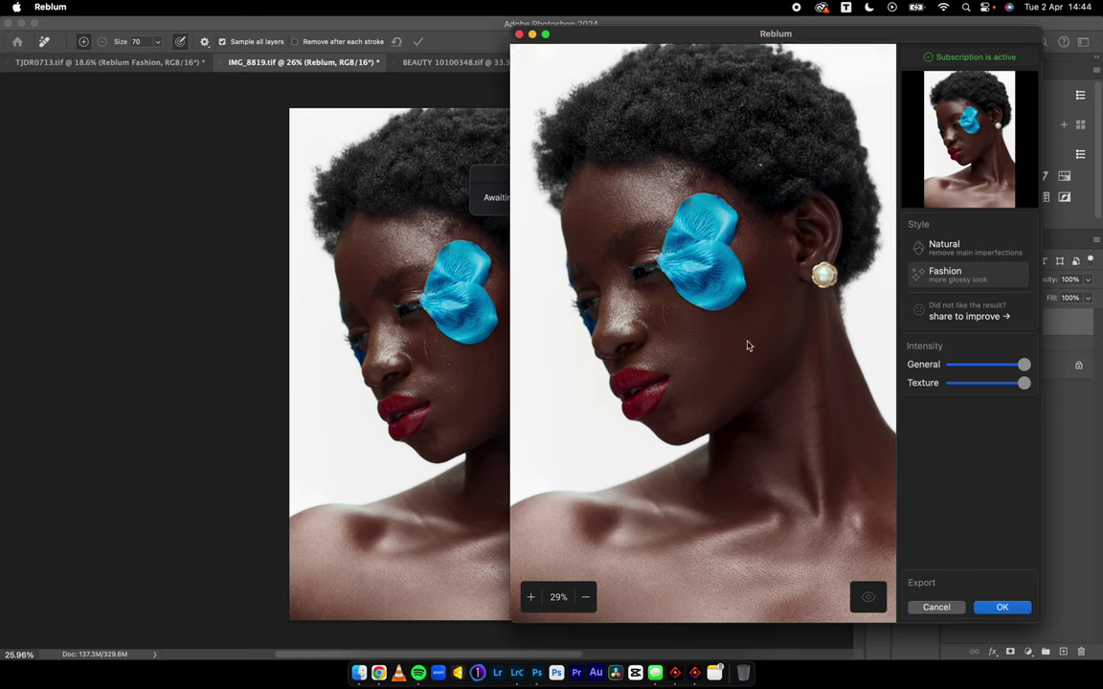
Step: Compare the Fashion retouch of the portrait with the original in the Reblum preview
drag(741, 33, 552, 38)
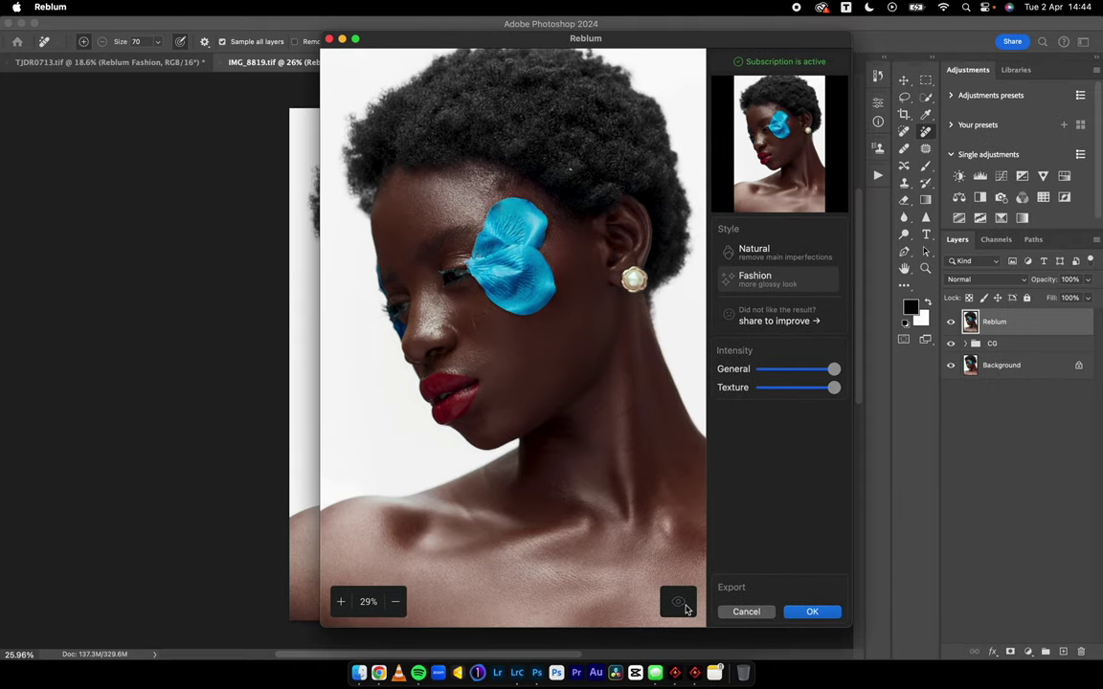
click(680, 601)
click(680, 601)
click(680, 603)
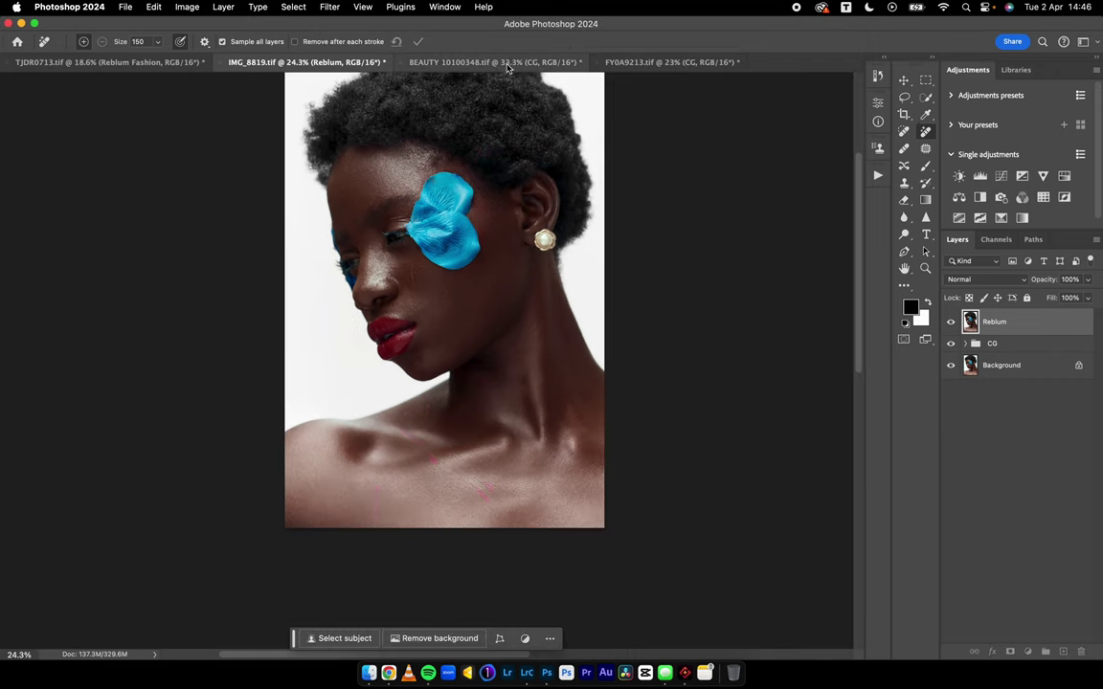
Step: Switch to BEAUTY 10100348.tif and compare the portrait with and without the CG group's color grading
click(509, 65)
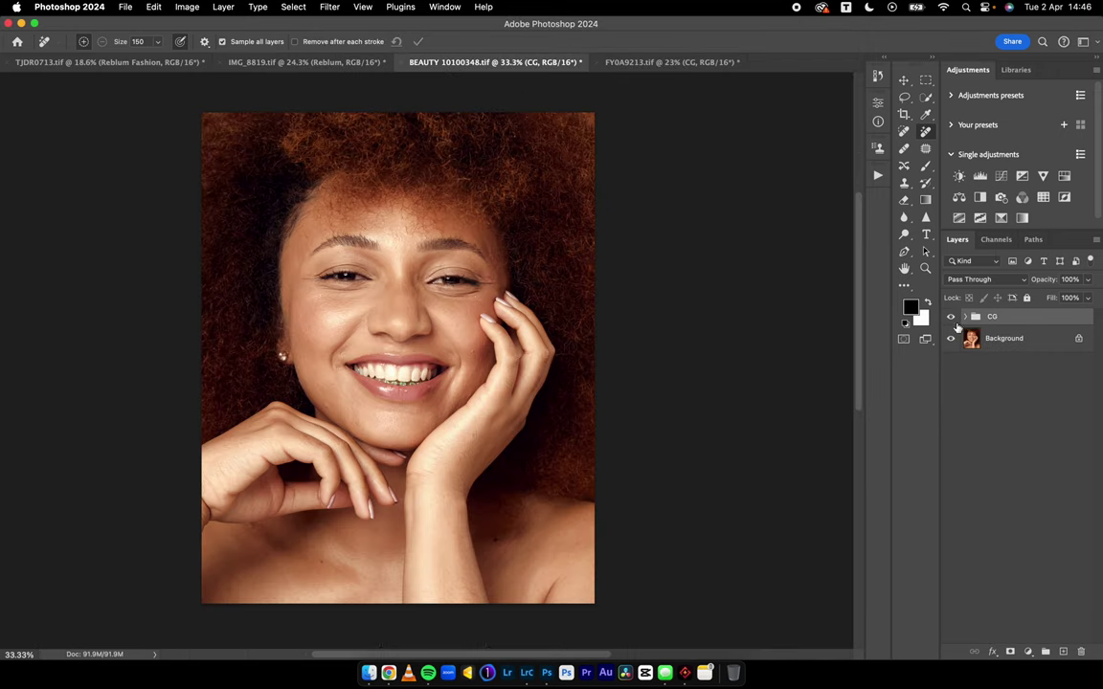
click(952, 317)
click(951, 317)
click(951, 317)
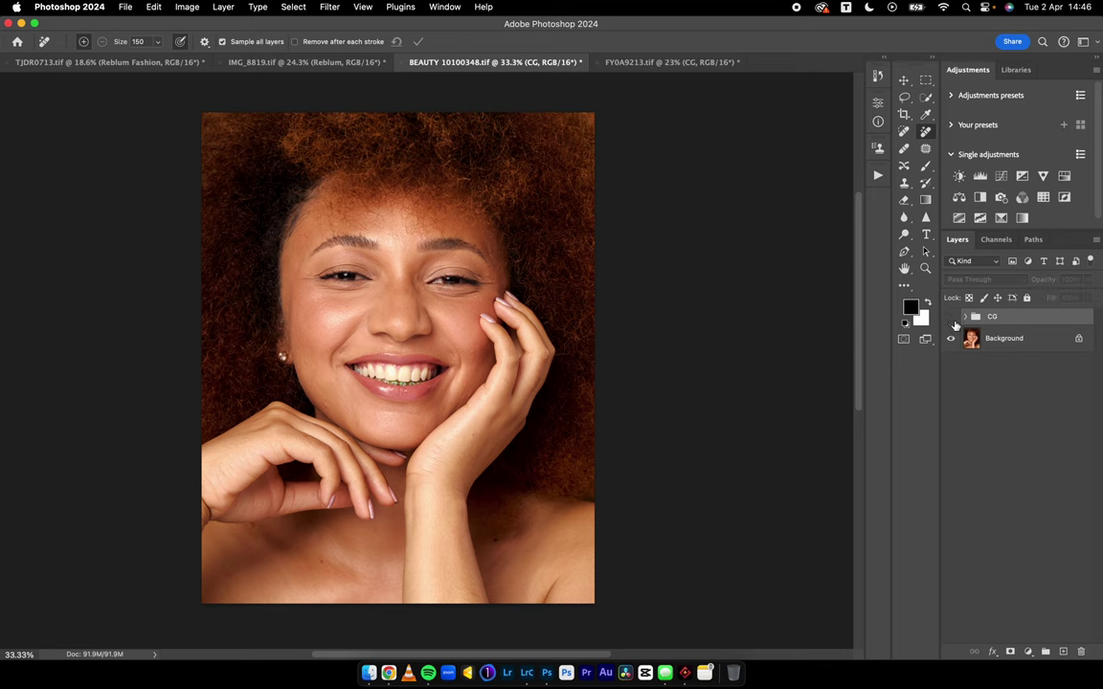
click(951, 317)
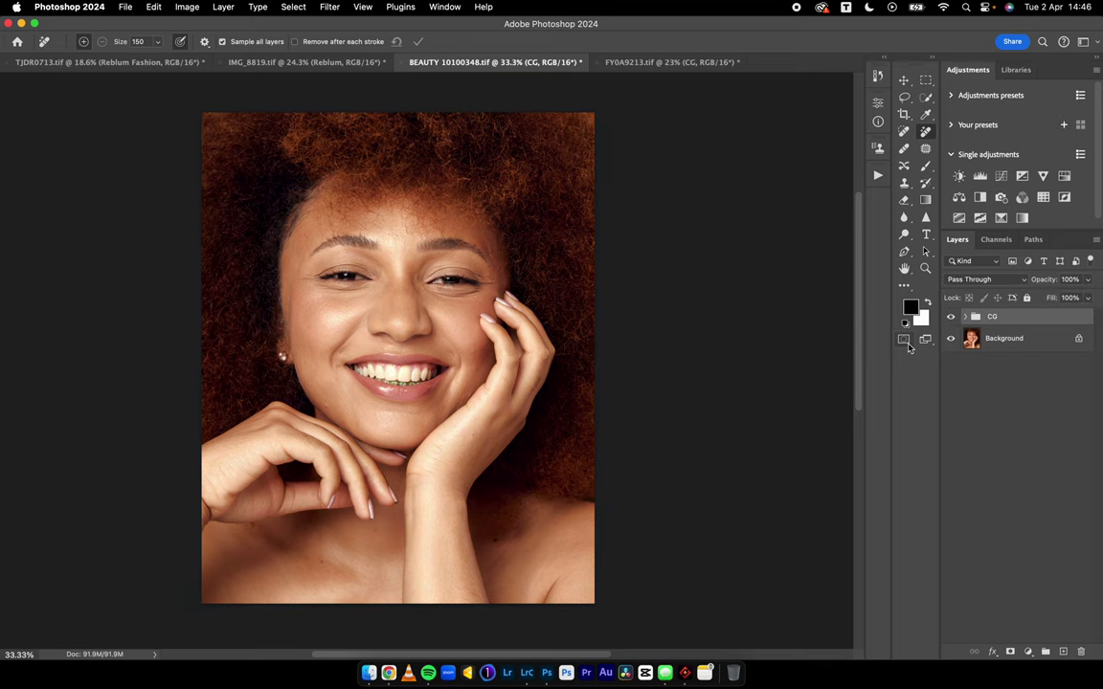
Step: Stamp all visible layers of BEAUTY 10100348.tif into a new layer above the CG group and name it Reblum
key(super+alt+shift+e)
double_click(999, 323)
text(Re)
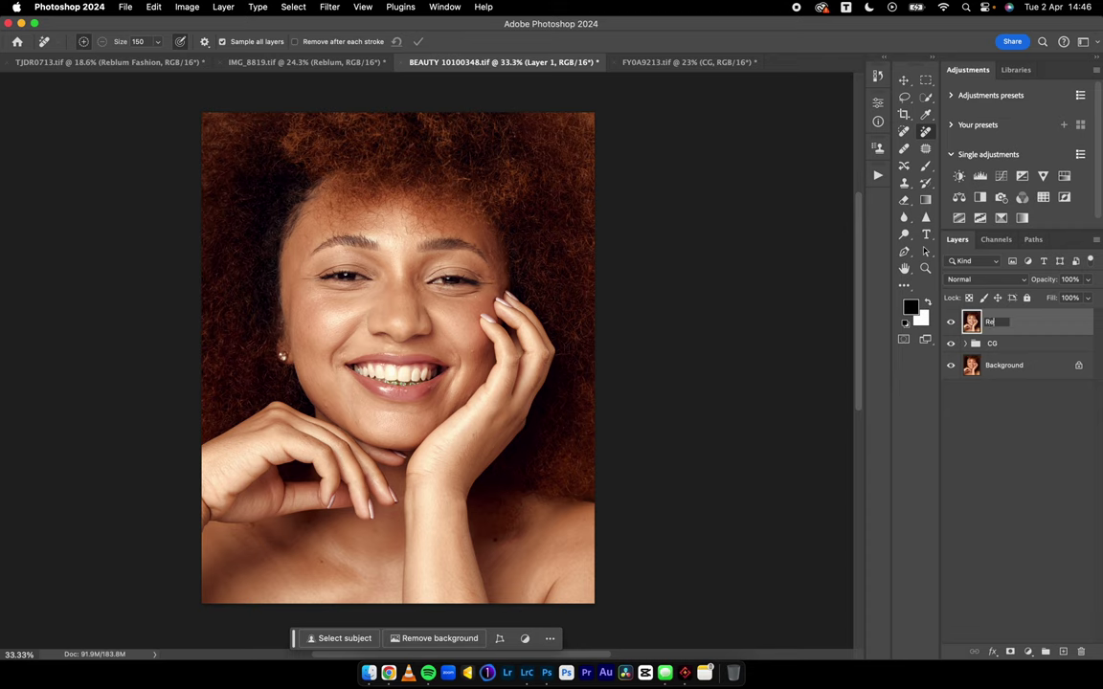
text(blum)
key(Return)
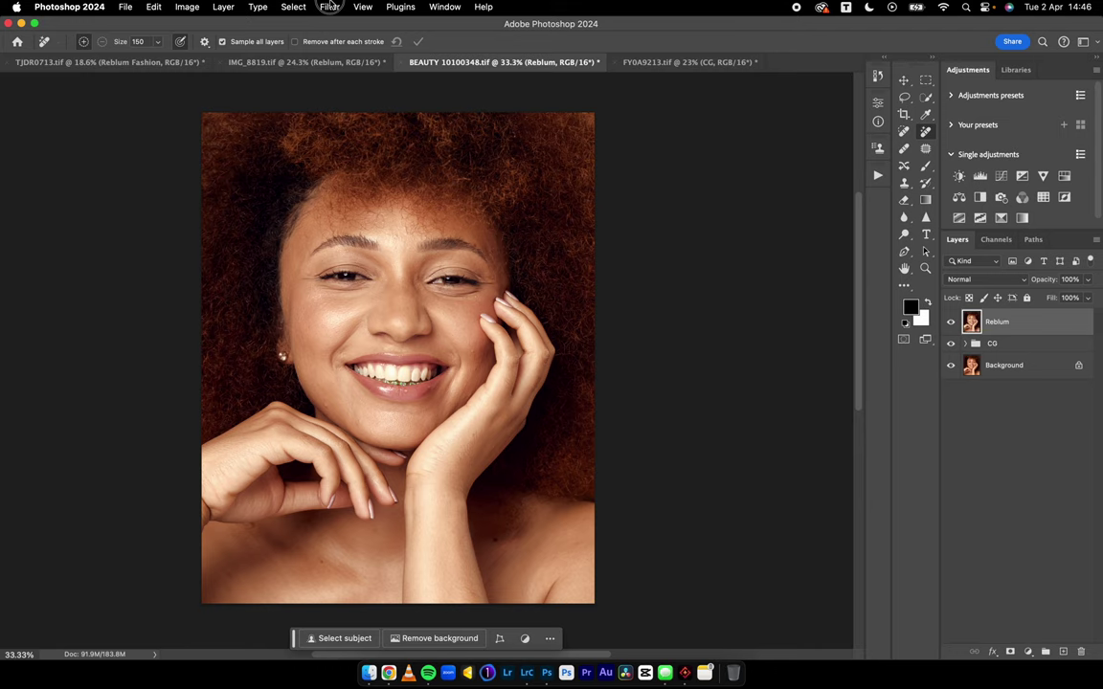
Step: Open the Reblum Retouch filter on the new layer and compare the Natural style preview with the original
click(329, 7)
mouse_move(486, 302)
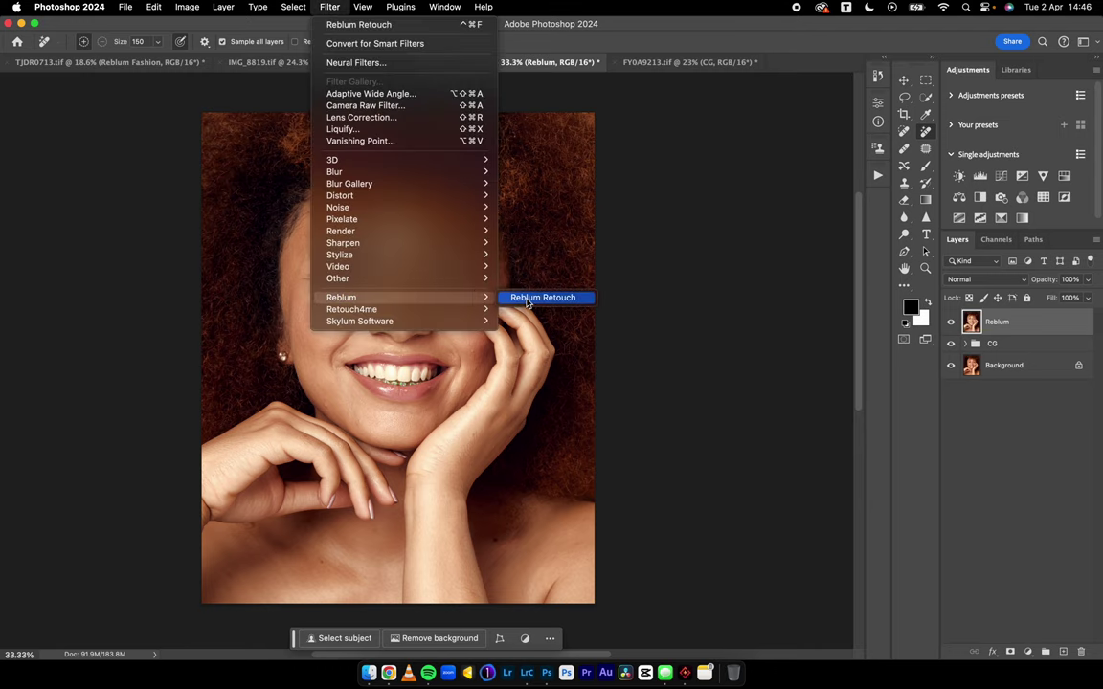
click(543, 296)
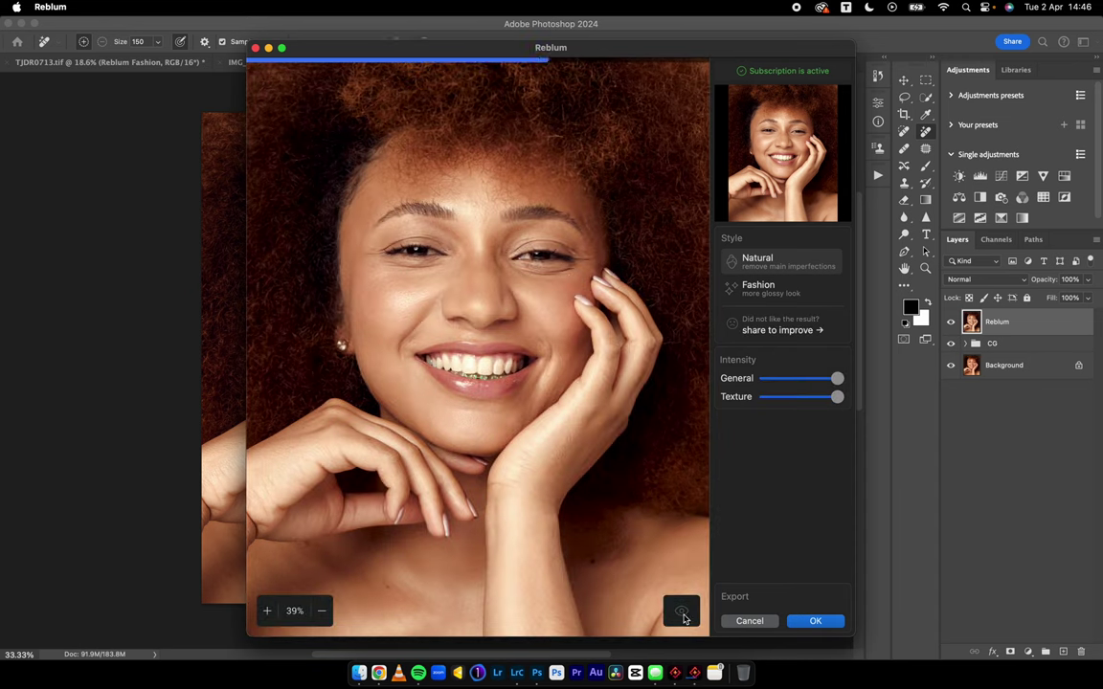
click(684, 619)
click(685, 618)
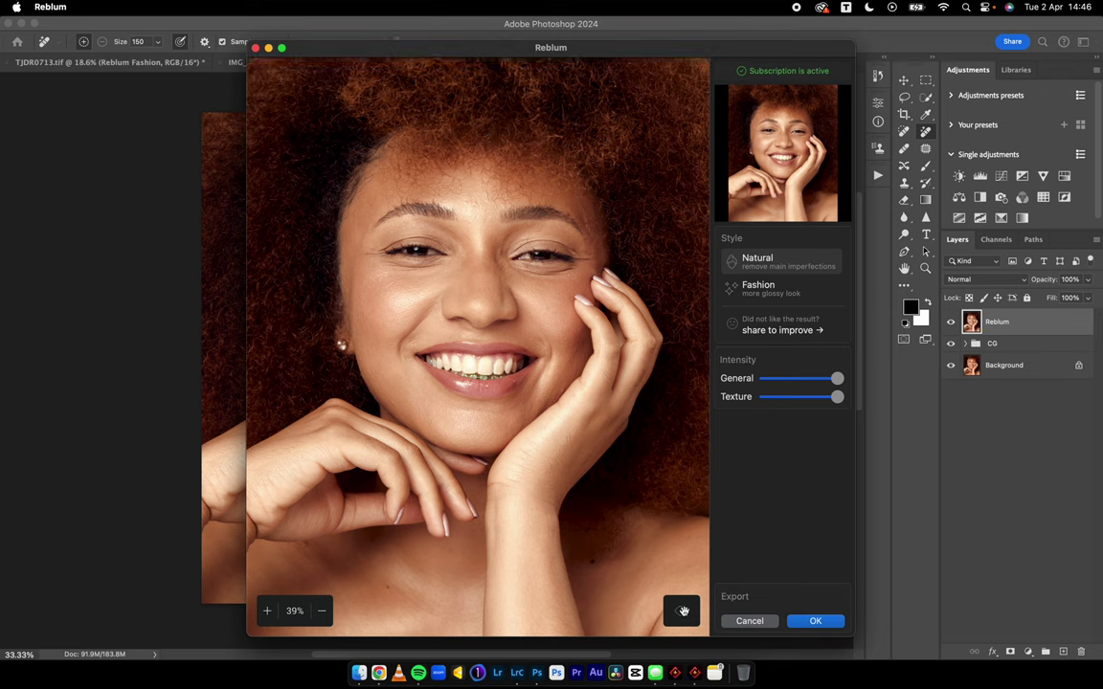
Step: Set the Reblum style to Fashion and compare the glossier retouch with the unretouched image
click(758, 288)
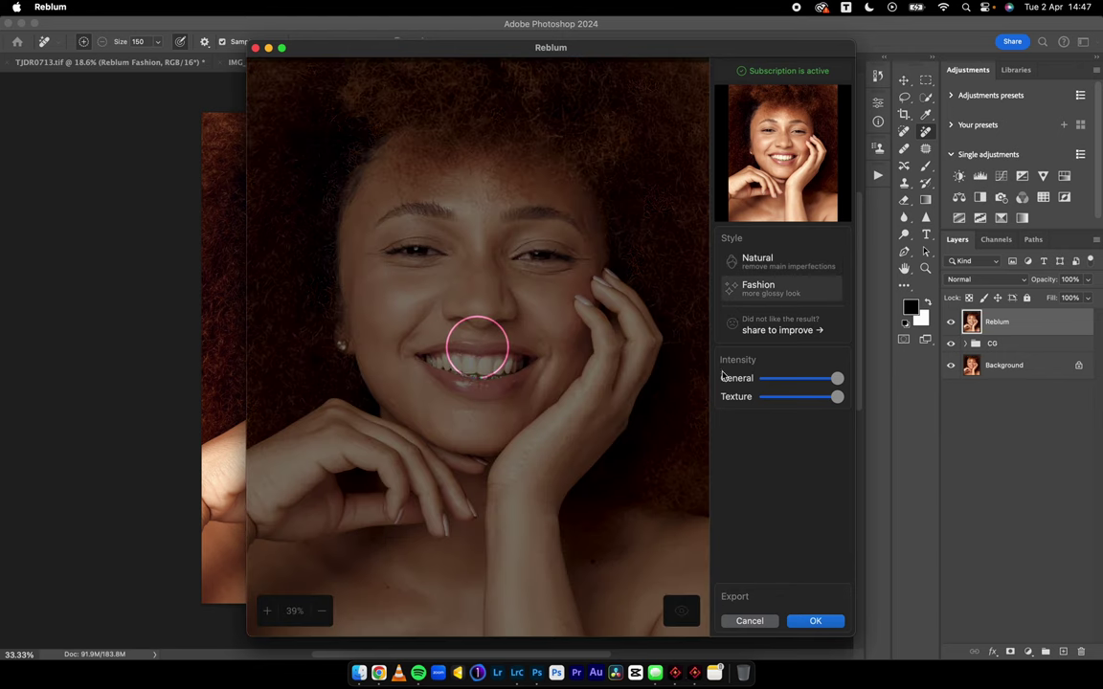
click(685, 613)
click(683, 613)
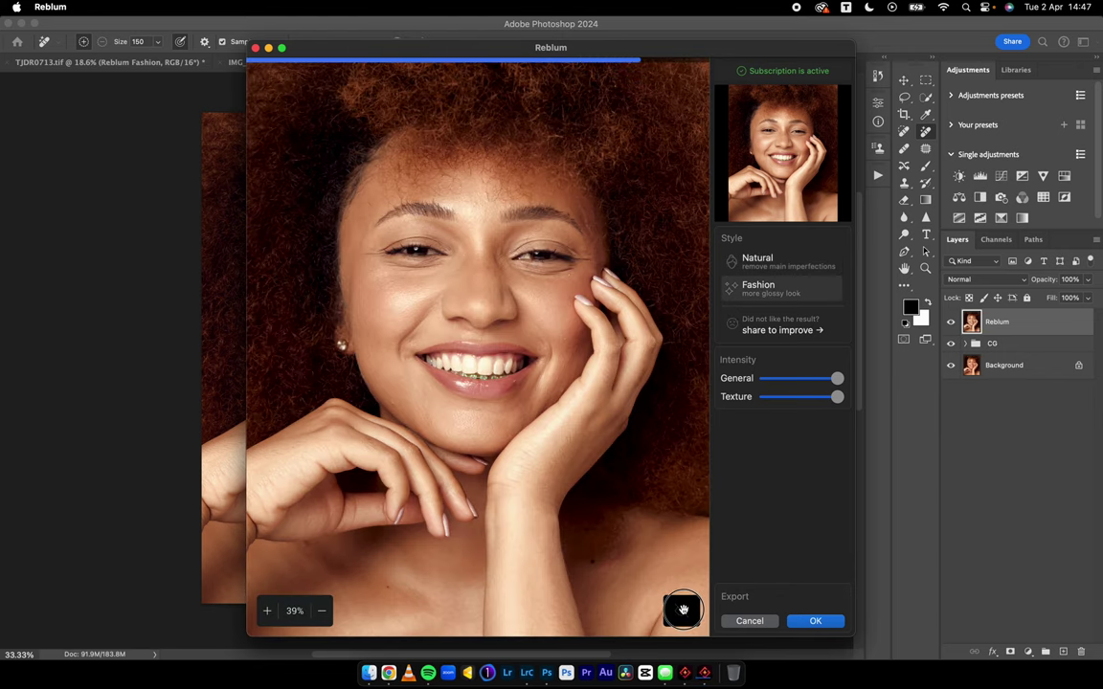
Step: Inspect the Fashion result on the face up close against the original and apply the retouch to the layer
click(267, 611)
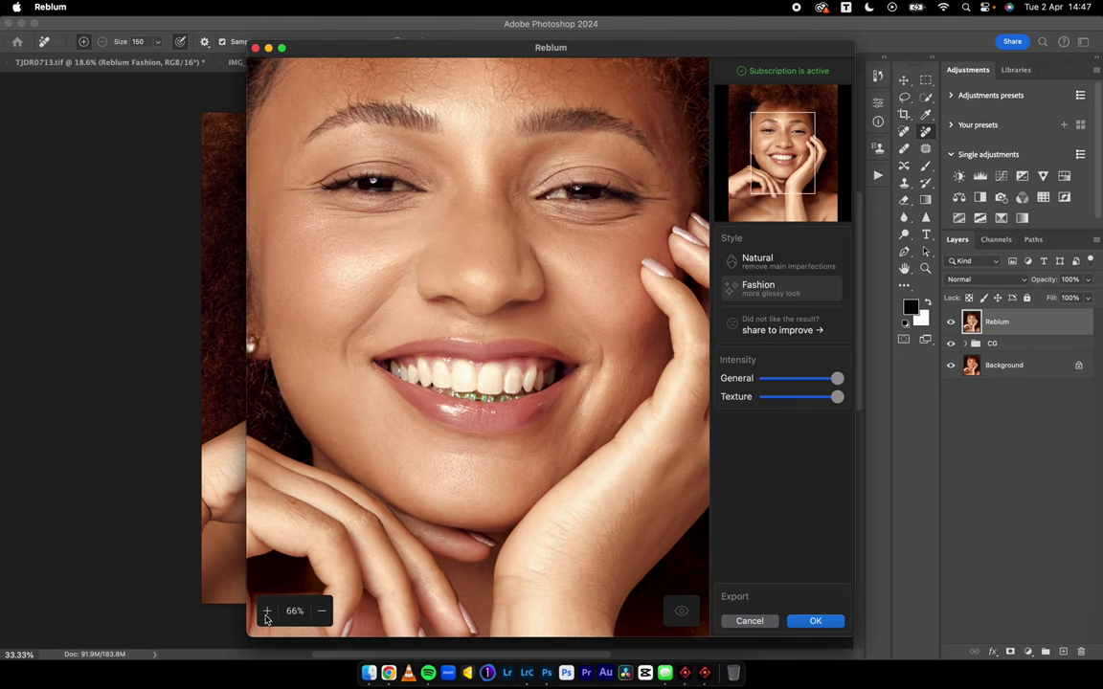
click(267, 612)
drag(387, 428, 504, 511)
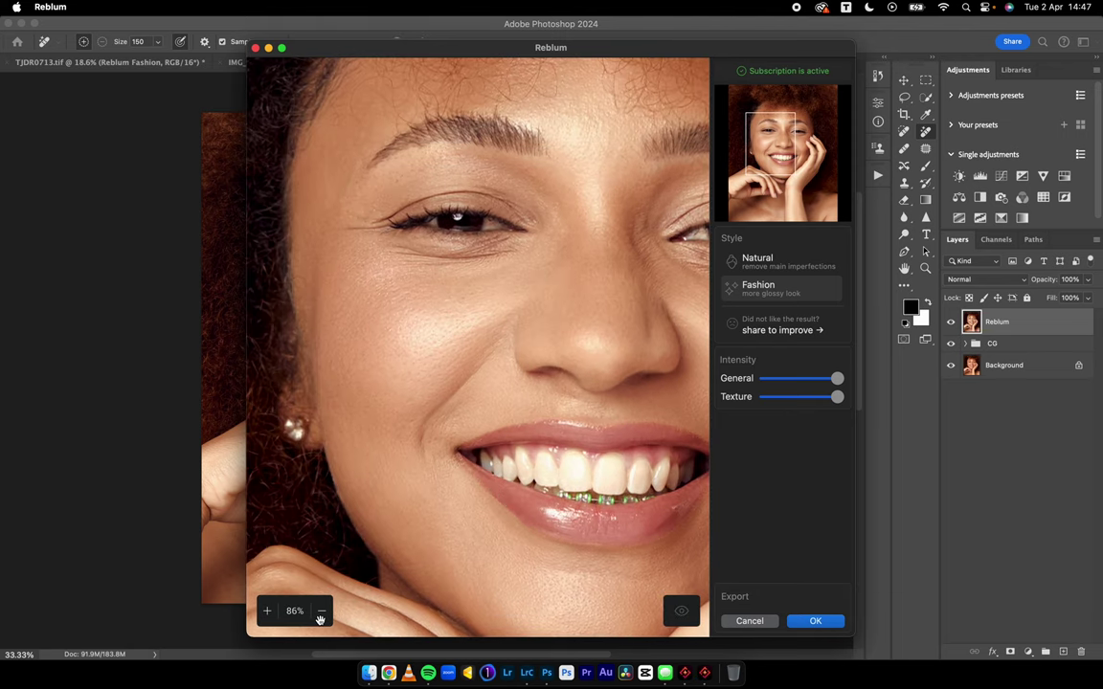
click(320, 612)
click(682, 610)
click(683, 610)
click(683, 610)
drag(590, 380, 470, 345)
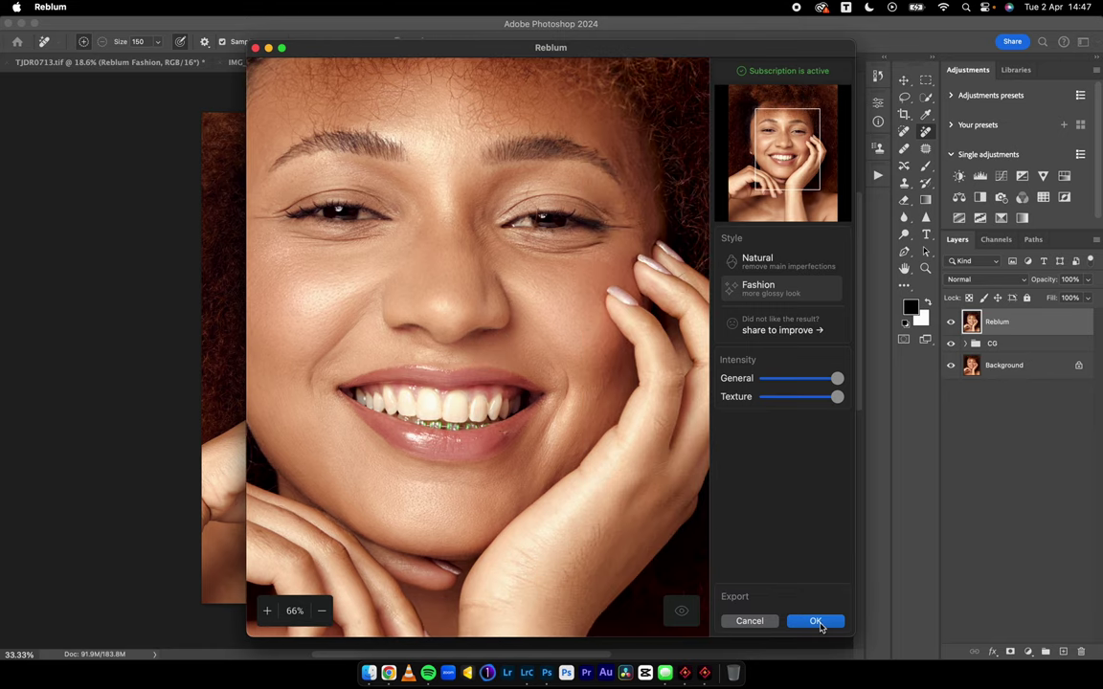
click(815, 623)
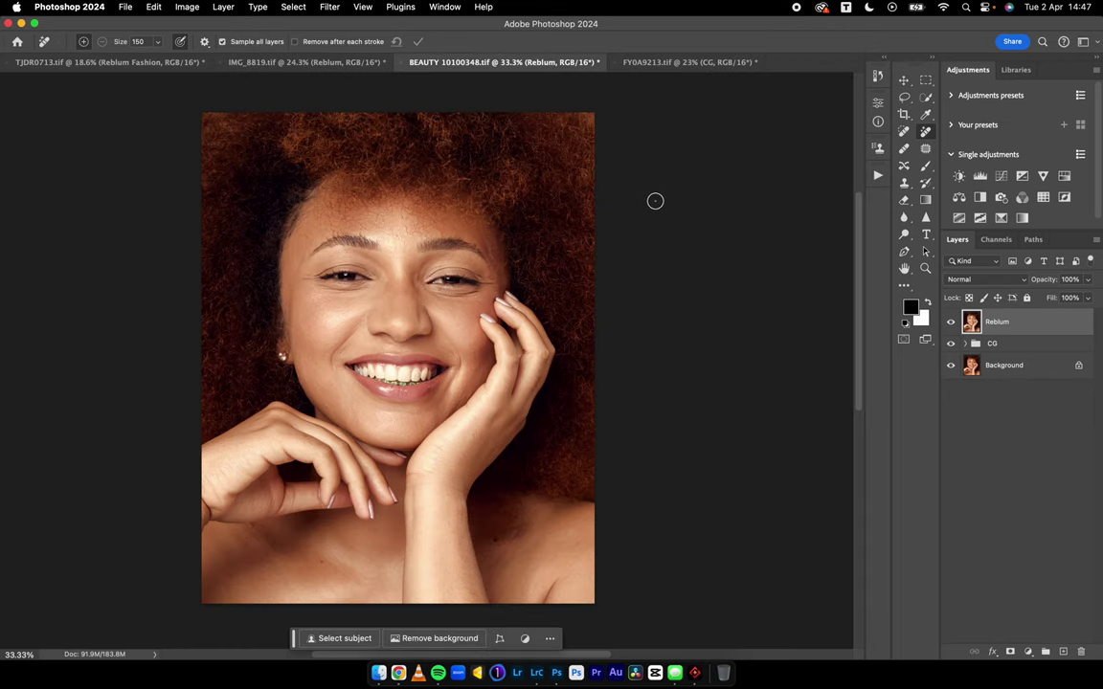
Step: Review the retouched portraits in IMG_8819.tif, TJDR0713.tif and BEAUTY 10100348.tif by switching between the open documents
click(303, 63)
click(154, 63)
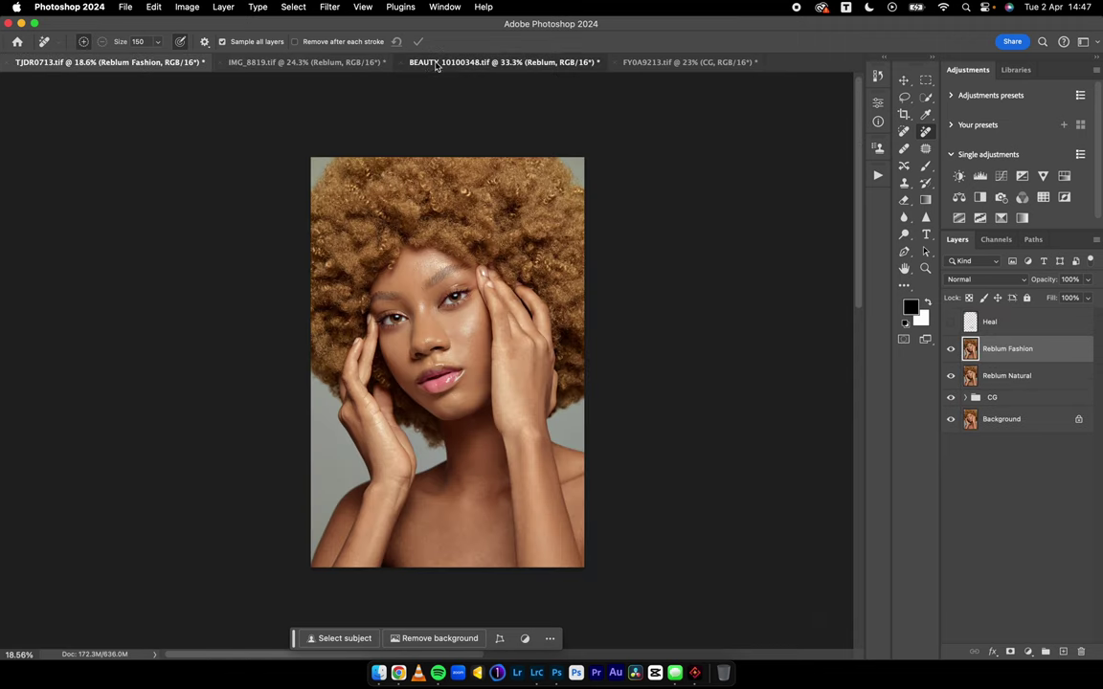
click(435, 63)
click(278, 63)
click(196, 63)
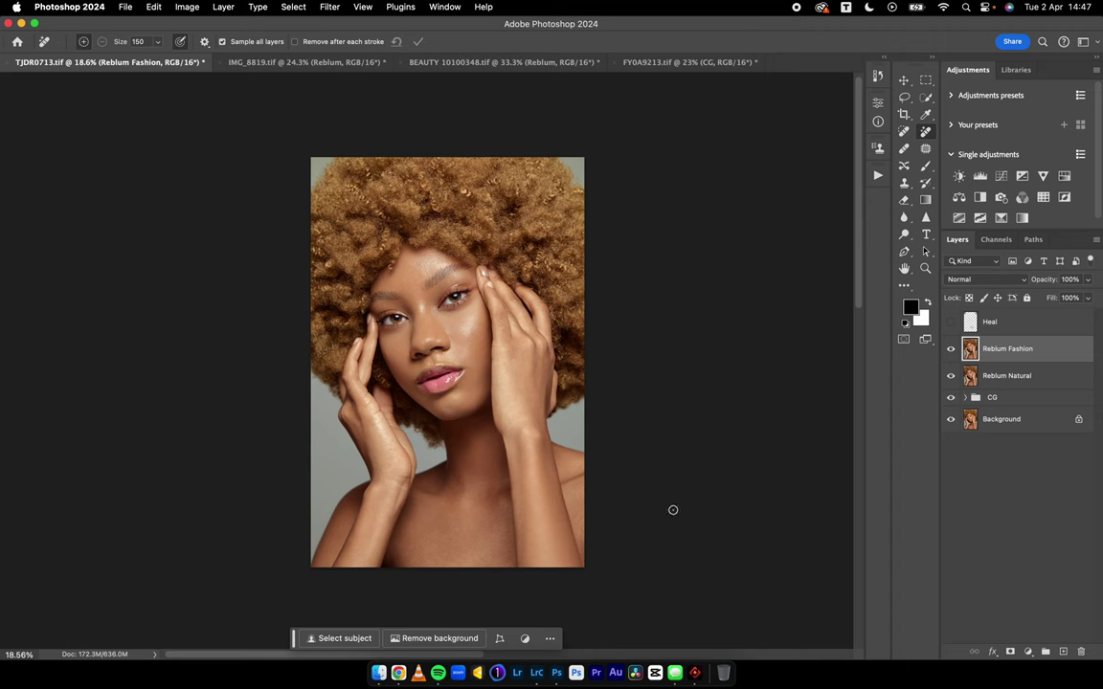
Step: Switch to Lightroom Classic, look through the four photos in the Reblum Test folder and collapse the TJDS Presets group
click(537, 673)
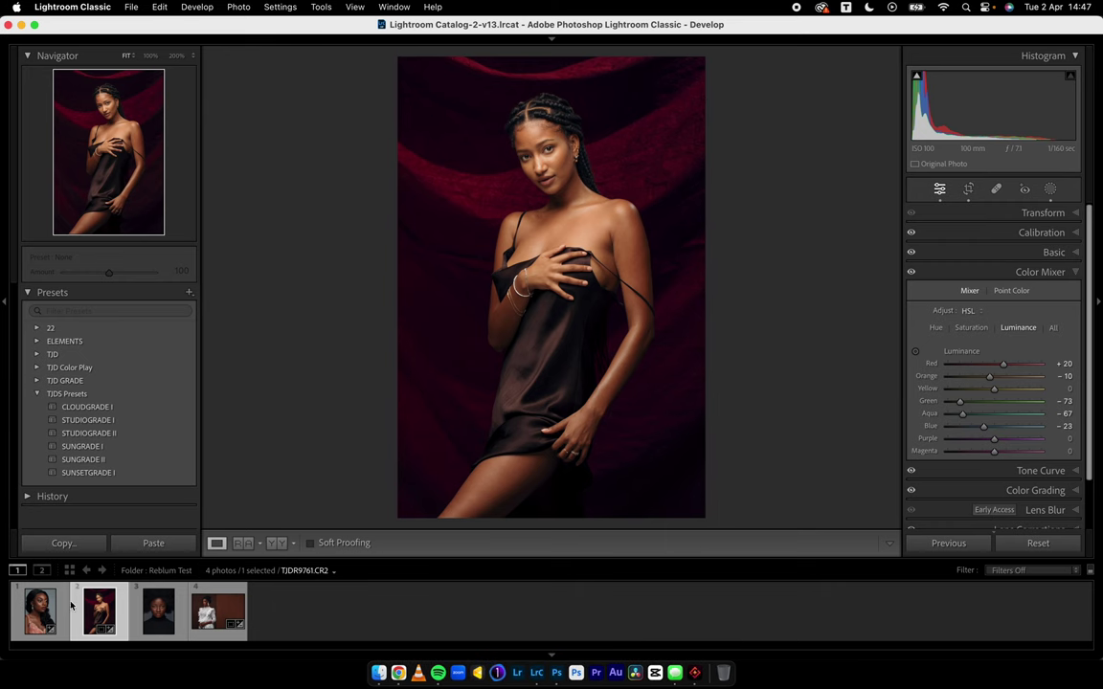
click(36, 615)
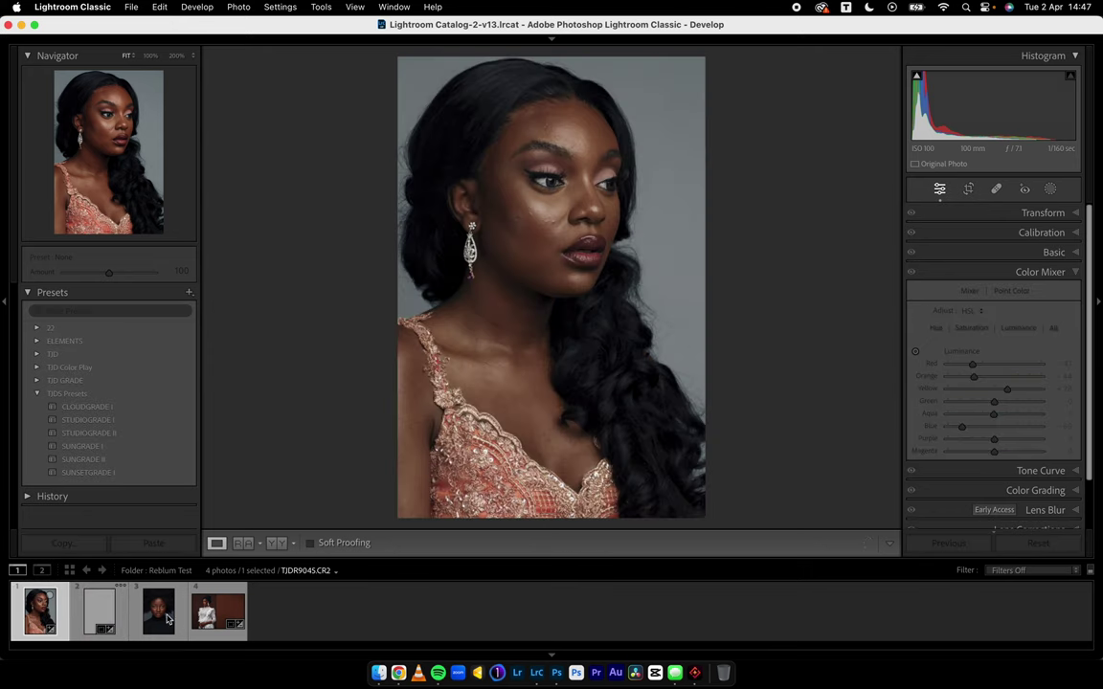
click(96, 624)
click(158, 616)
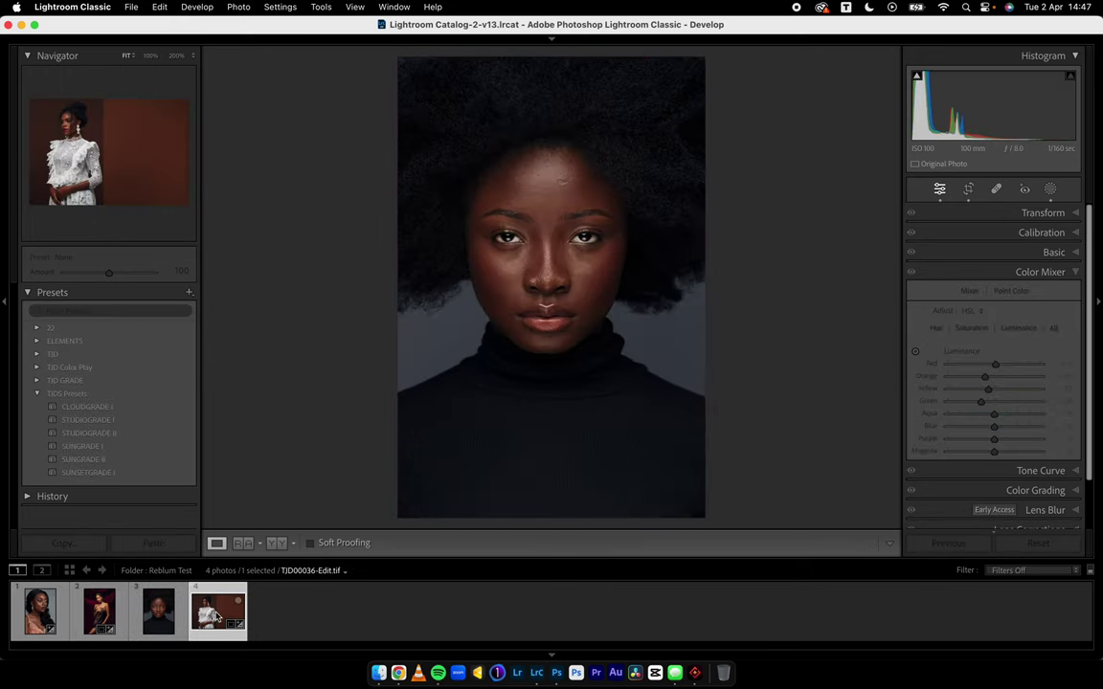
click(217, 617)
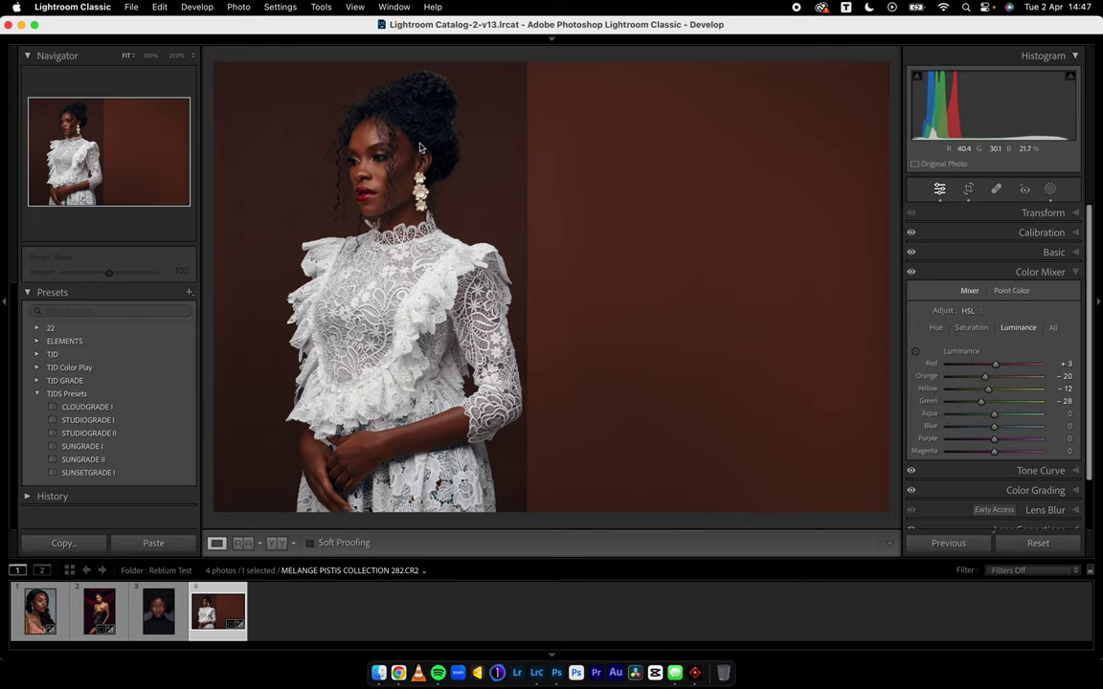
click(100, 612)
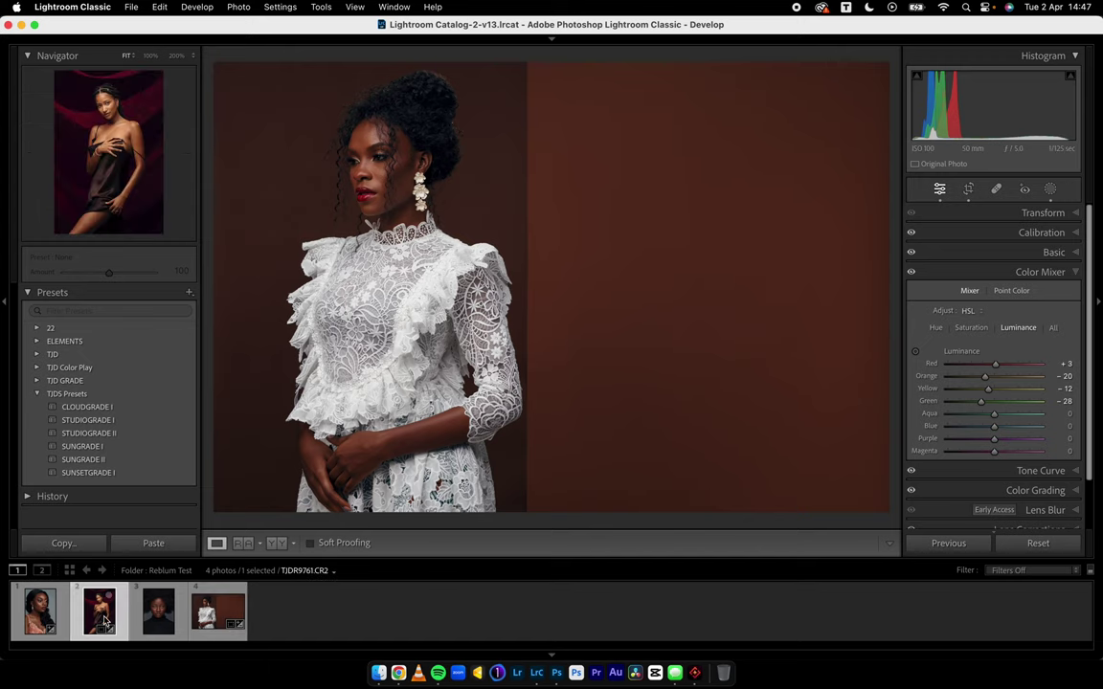
click(153, 617)
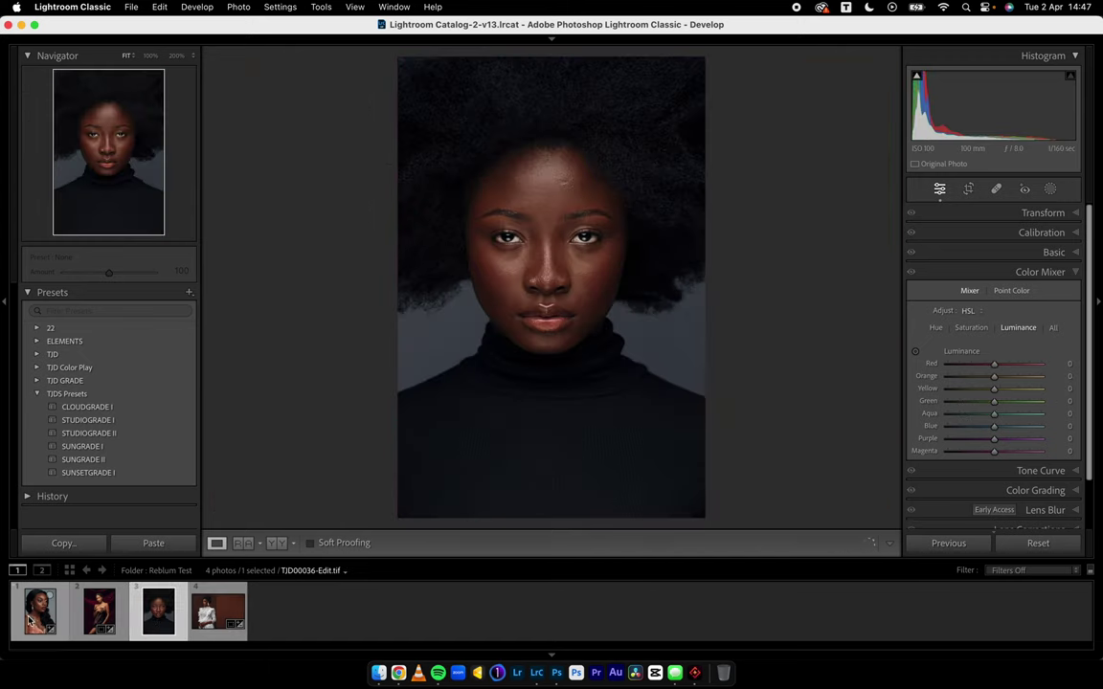
click(102, 622)
click(153, 627)
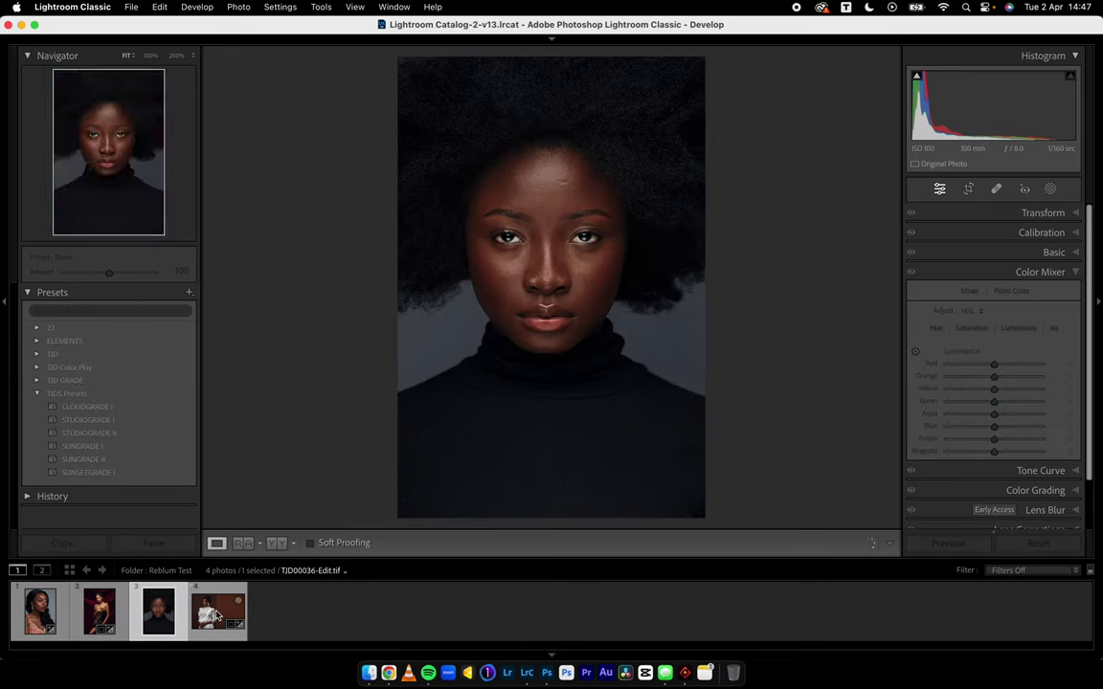
click(40, 598)
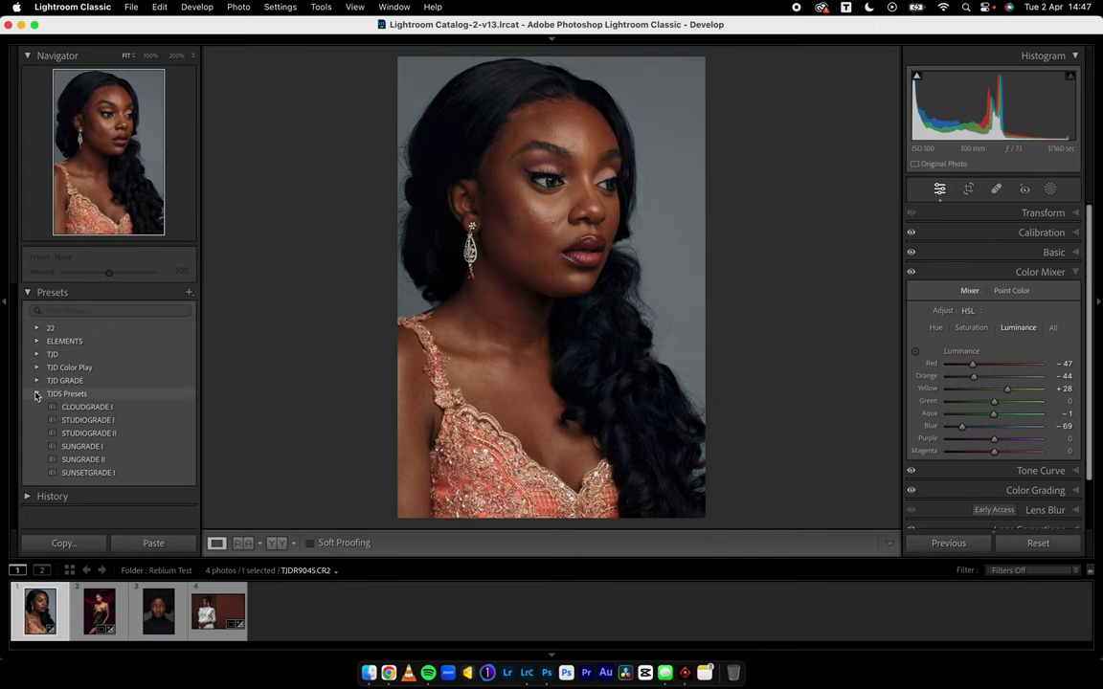
click(36, 393)
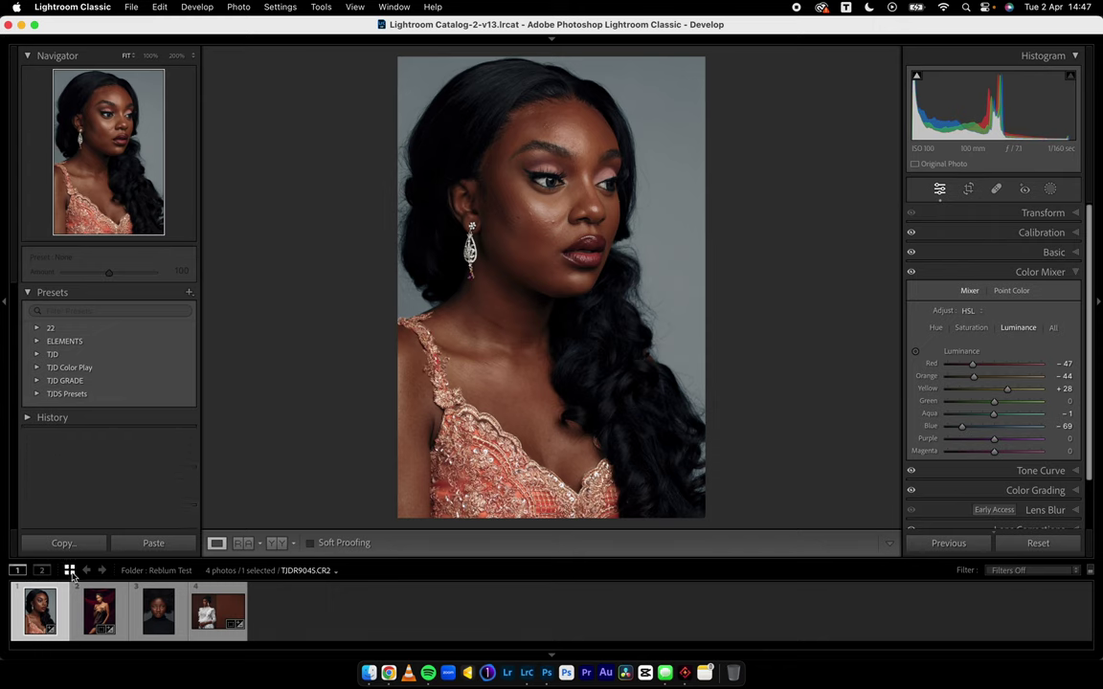
click(158, 611)
Step: Select all four photos in the Reblum Test folder and send copies with Lightroom adjustments to Reblum for editing
click(57, 624)
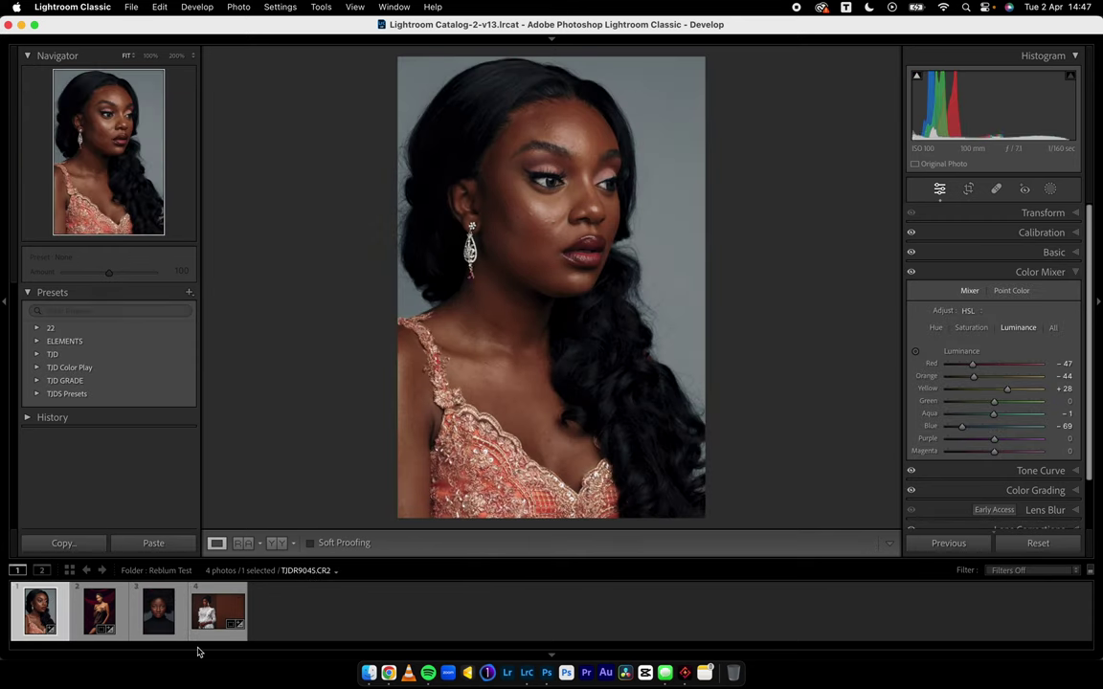
shift+click(205, 624)
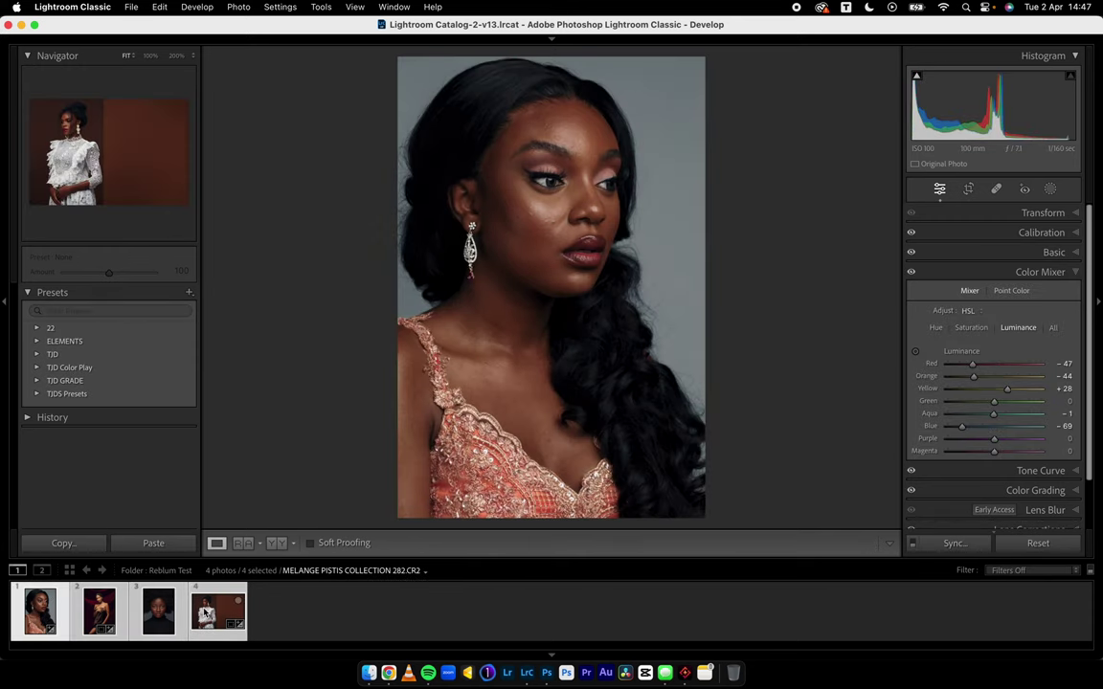
right_click(205, 614)
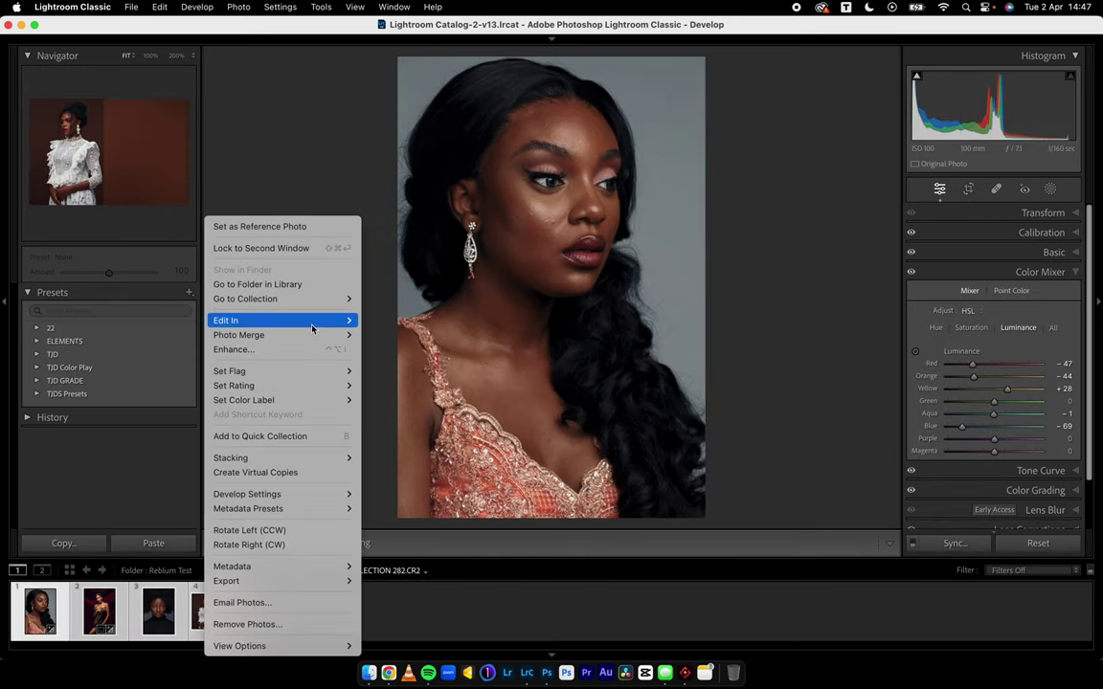
mouse_move(314, 327)
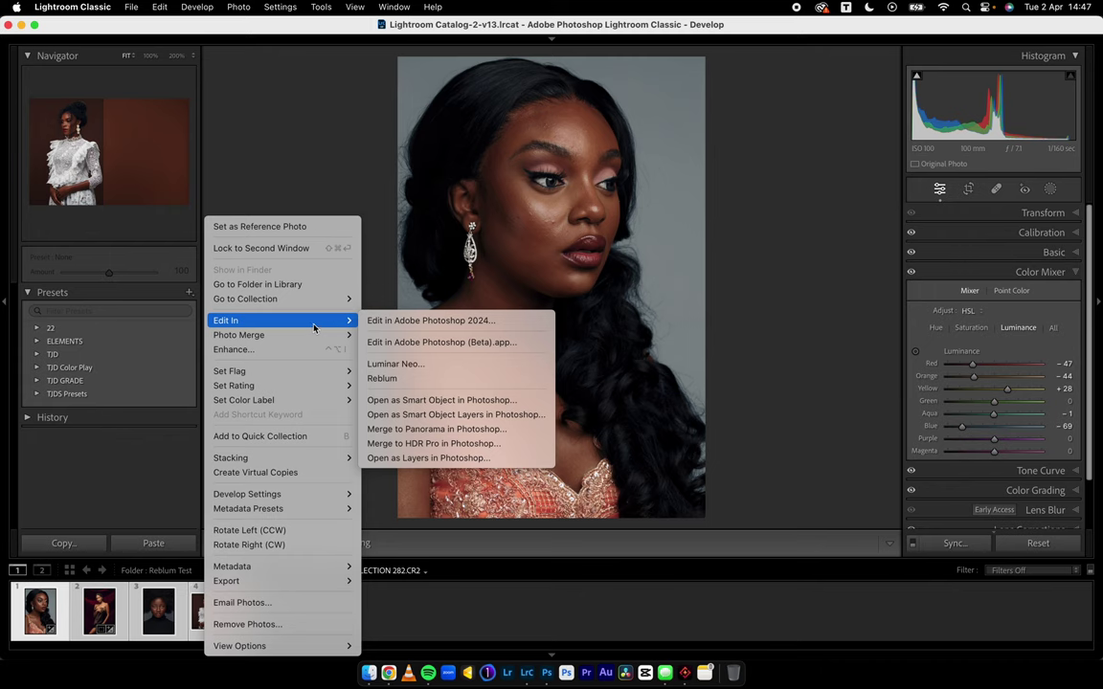
click(445, 379)
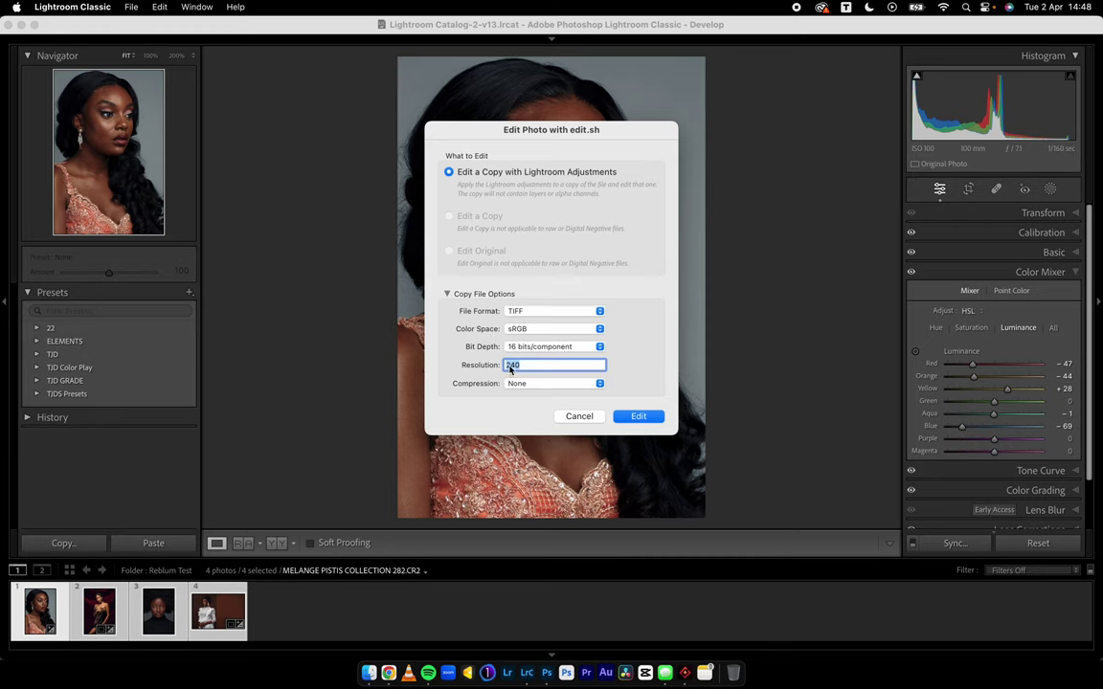
click(639, 416)
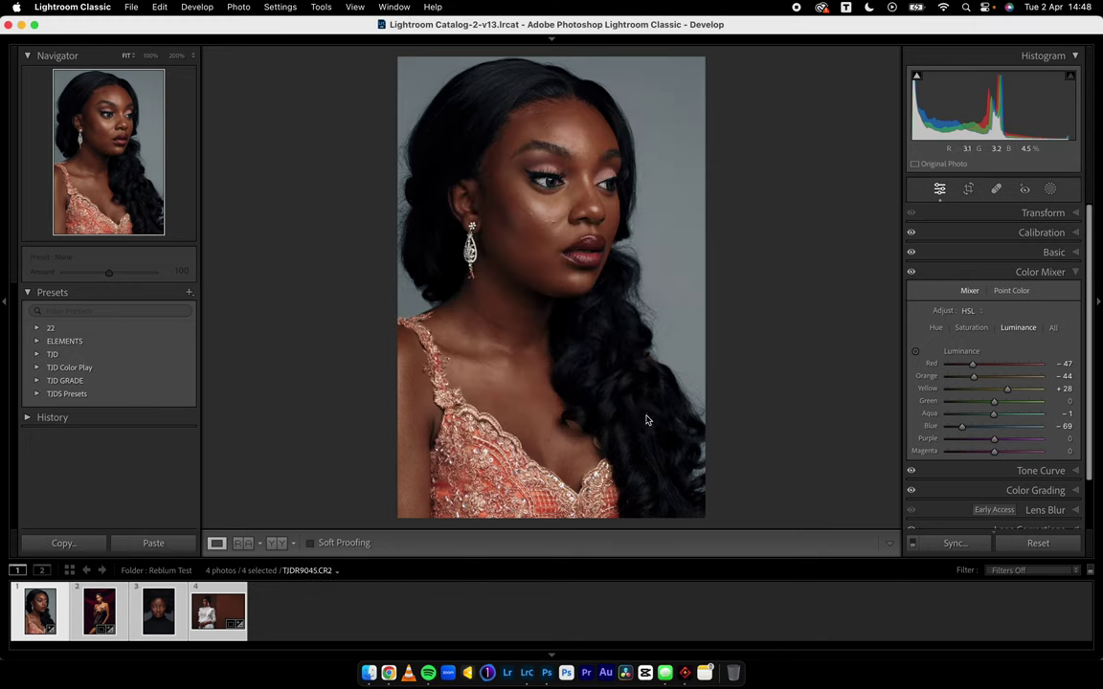